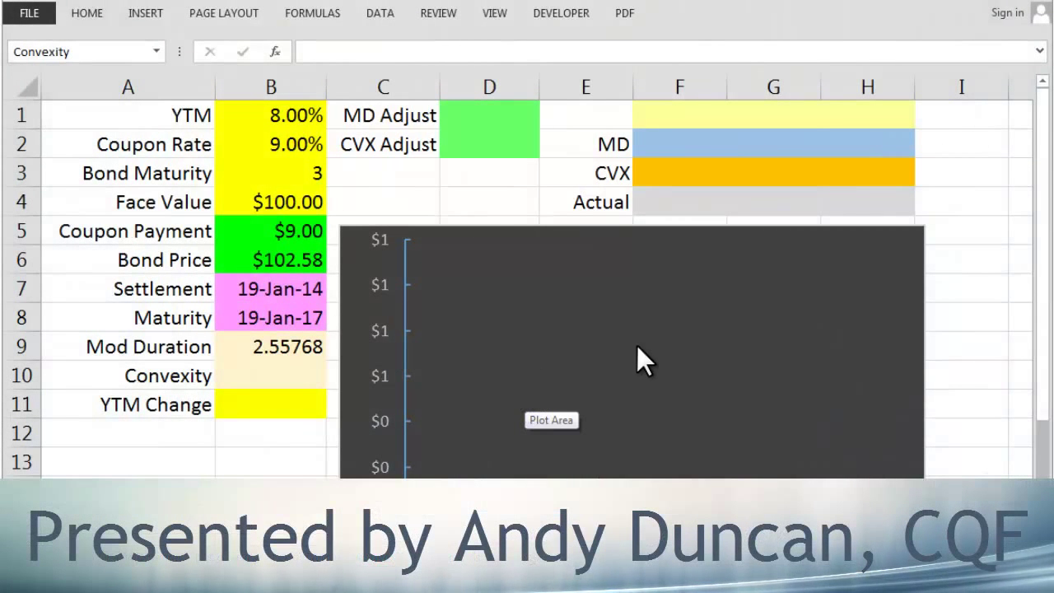
Calculate Convexity in B10 with the AndysAnnualConvexity function, using YTM, Coupon_Rate, Bond_Maturity and Face_Value as arguments
click(538, 217)
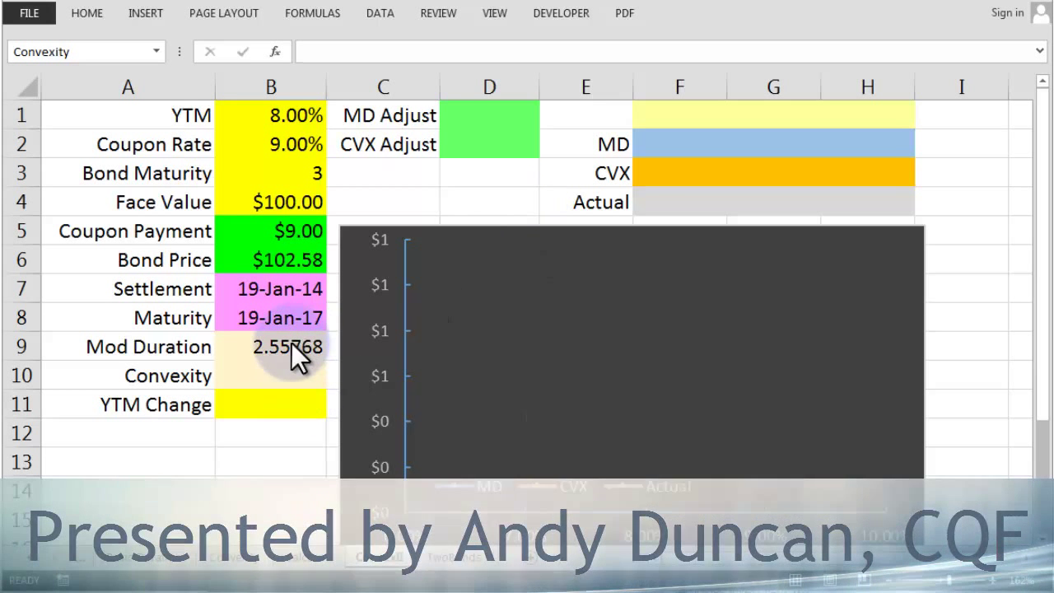
click(303, 381)
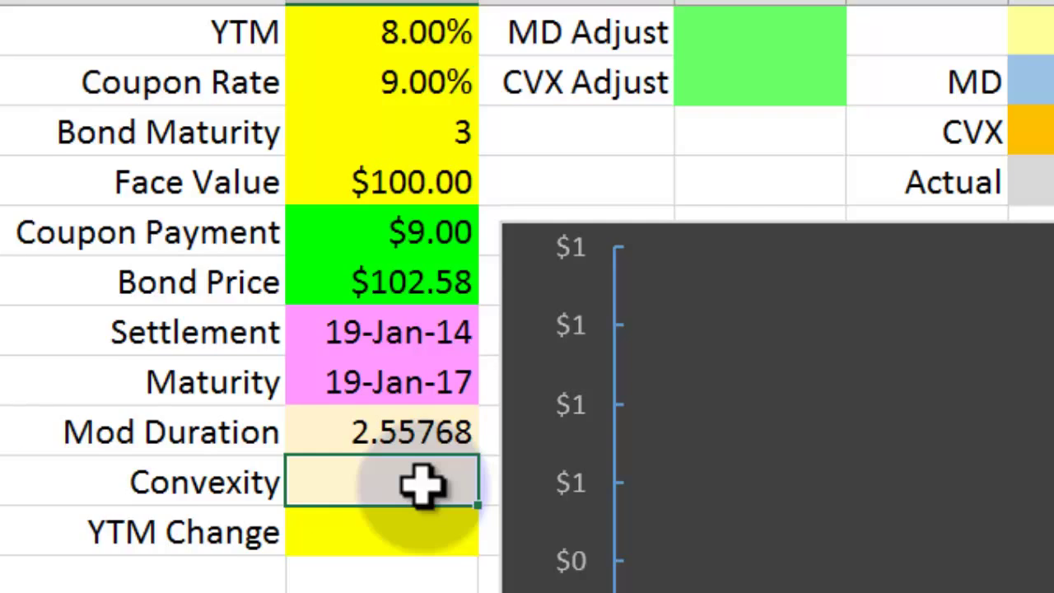
text(=an)
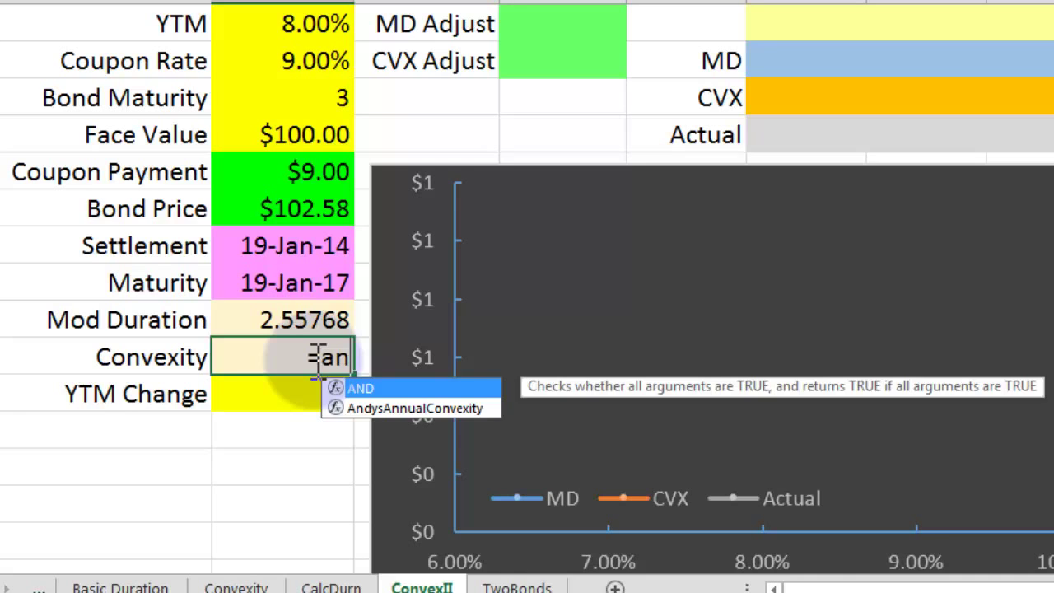
key(Down)
key(Tab)
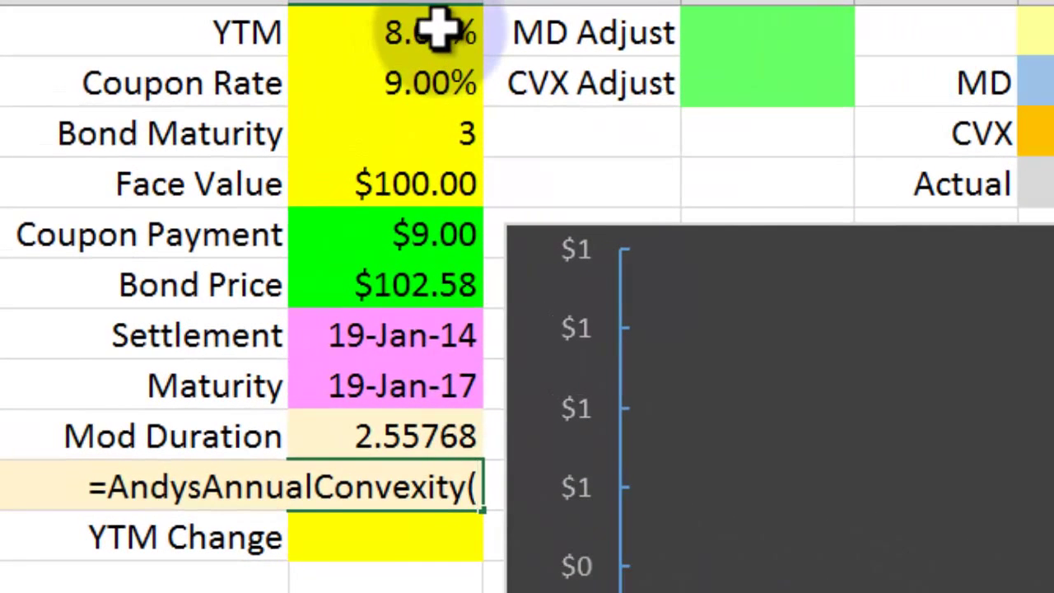
click(323, 22)
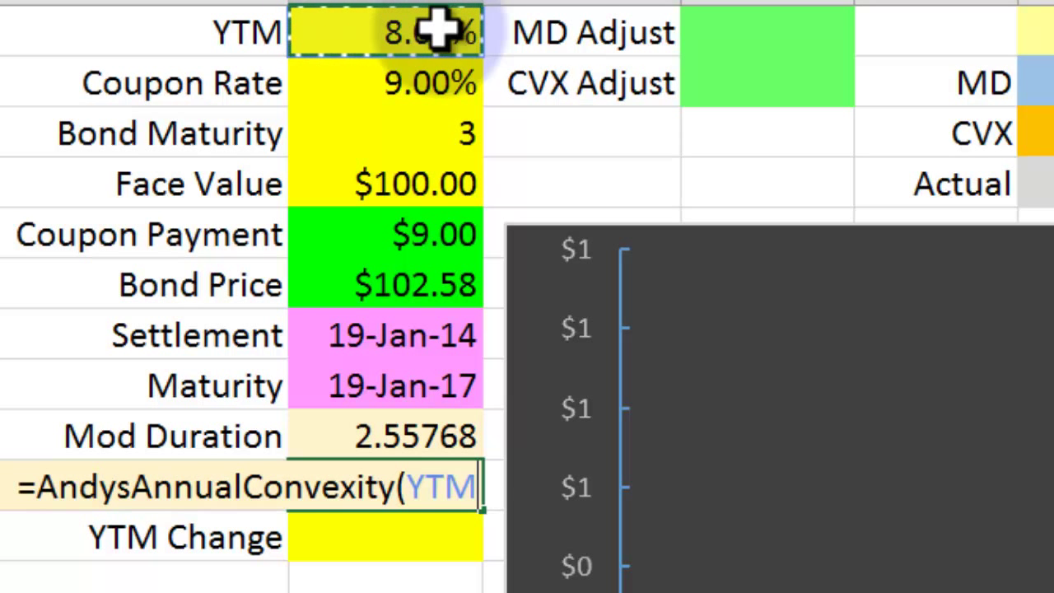
text(,)
click(425, 82)
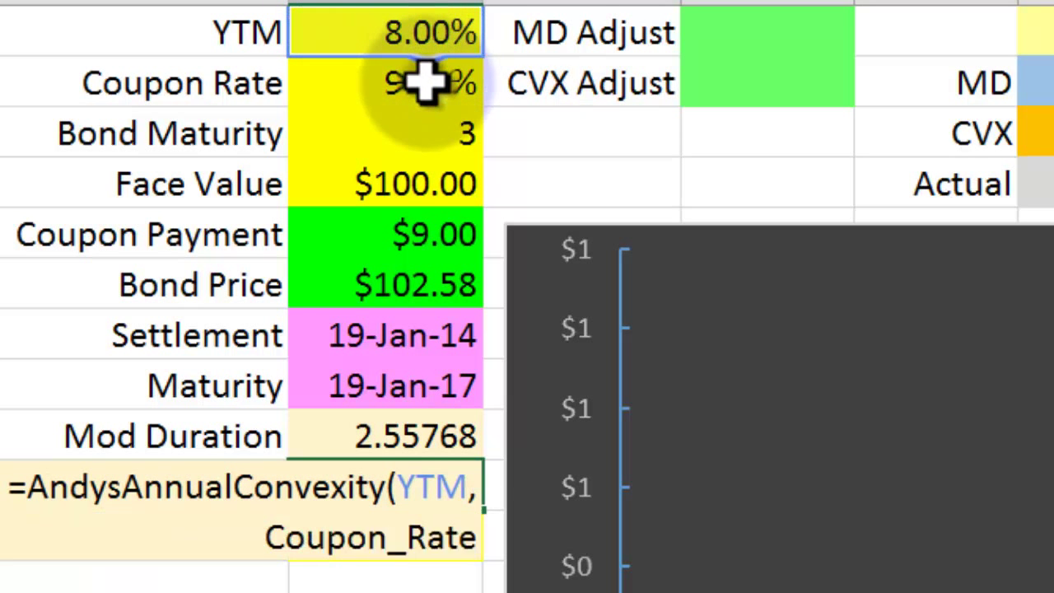
text(,)
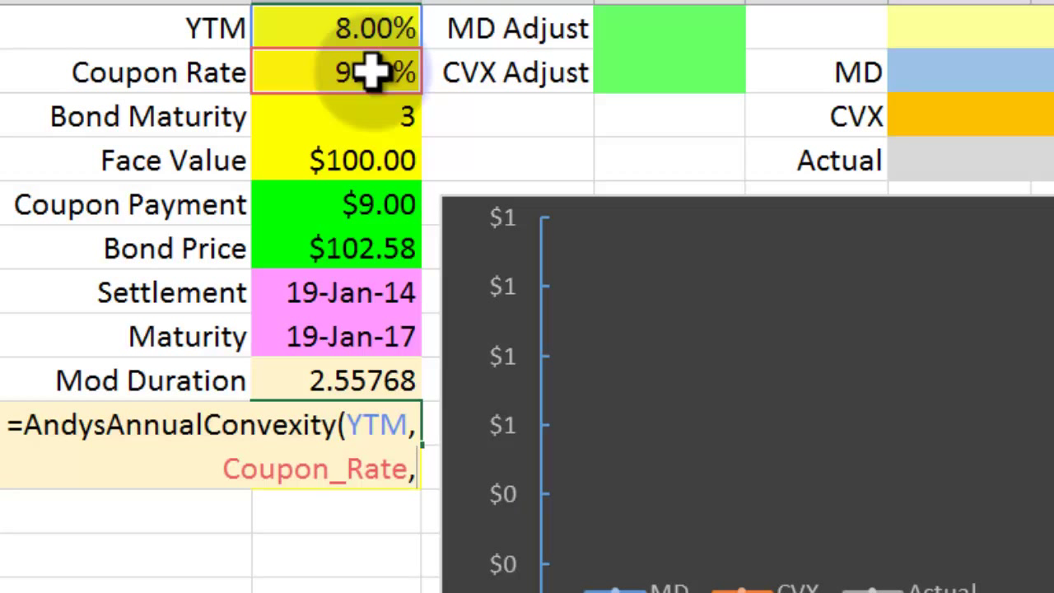
click(346, 117)
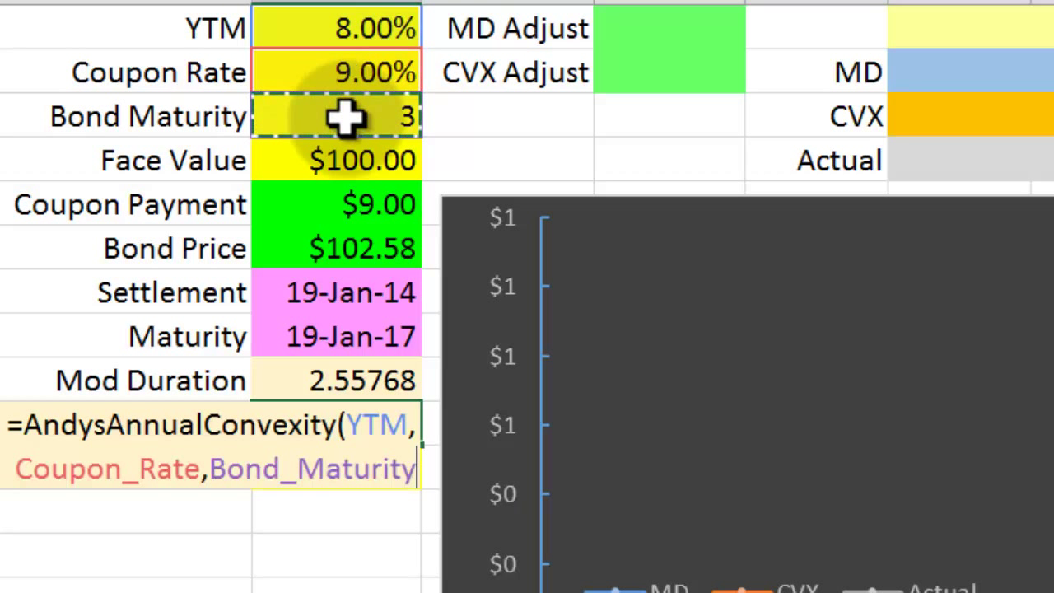
text(,)
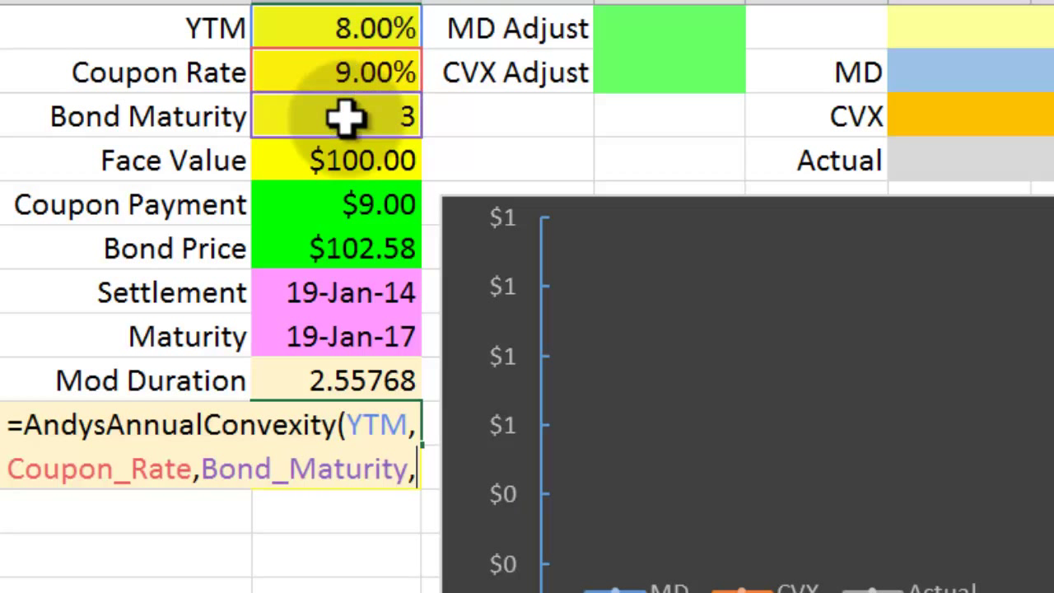
click(375, 161)
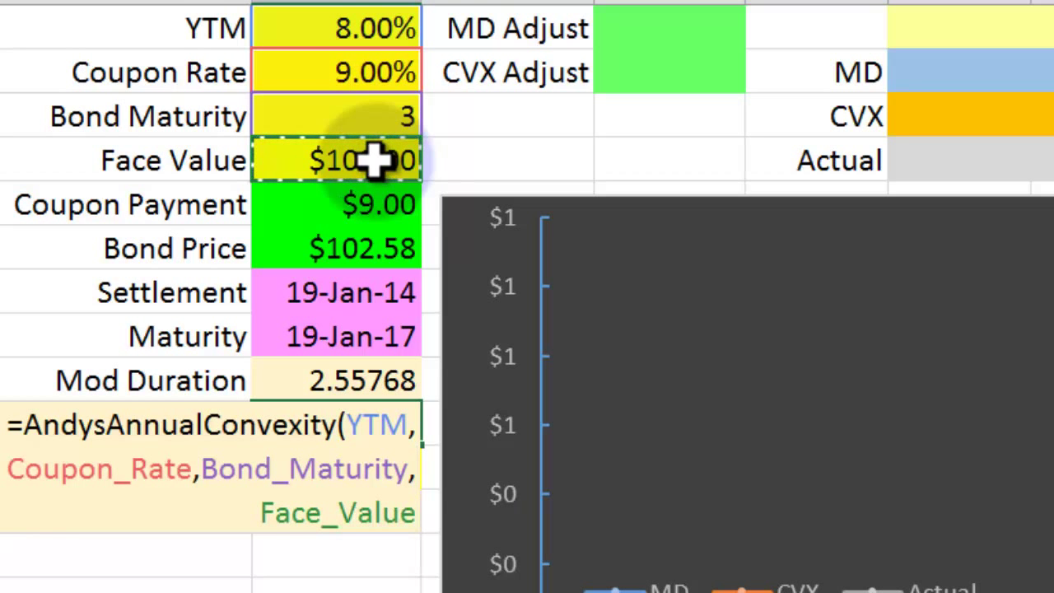
text())
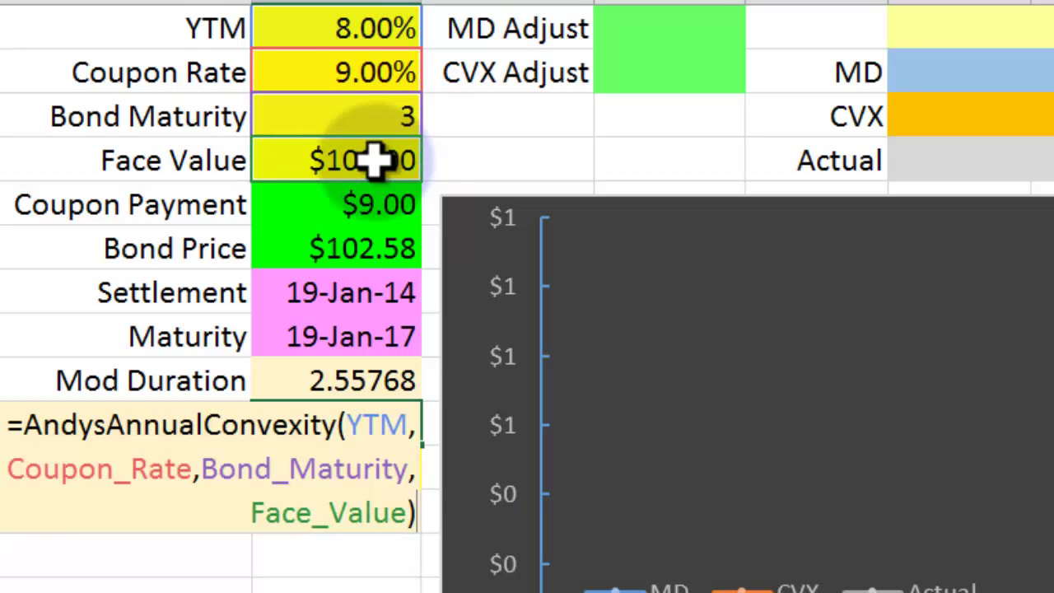
key(Return)
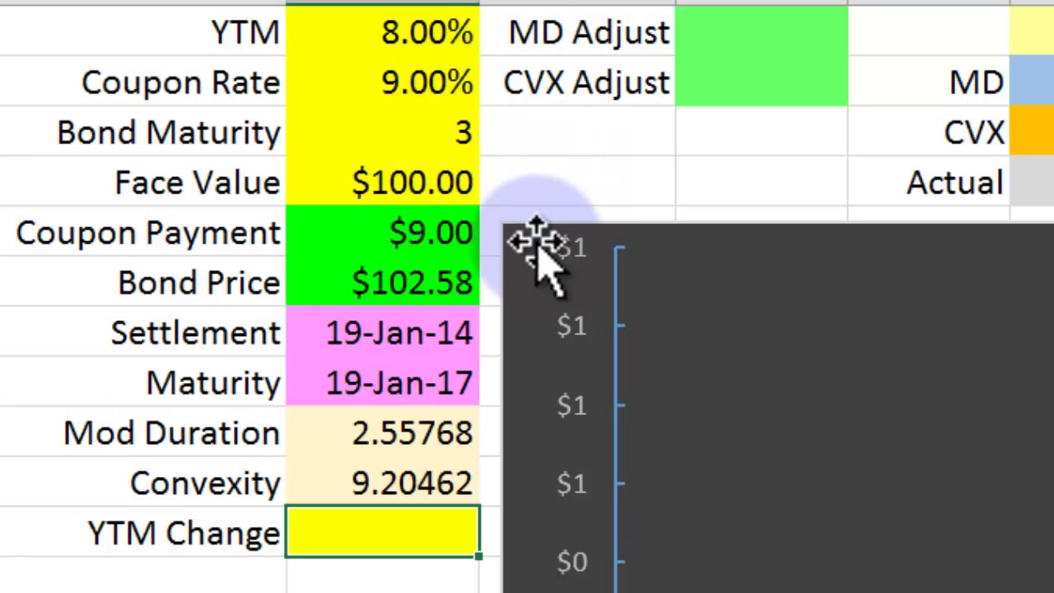
Set the YTM Change in B11 to 1%
click(429, 475)
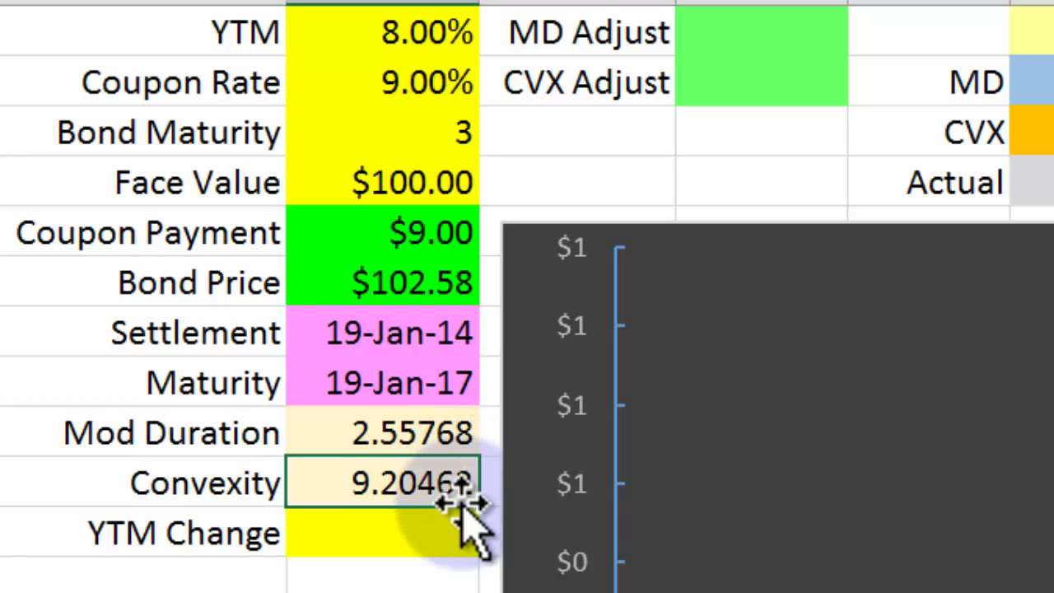
click(425, 533)
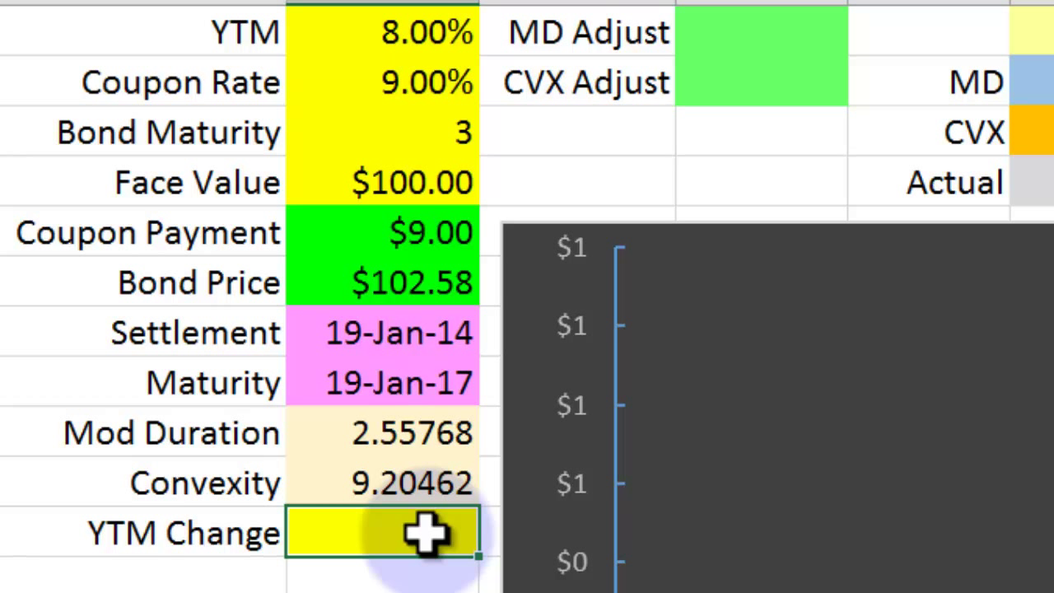
text(1)
key(Return)
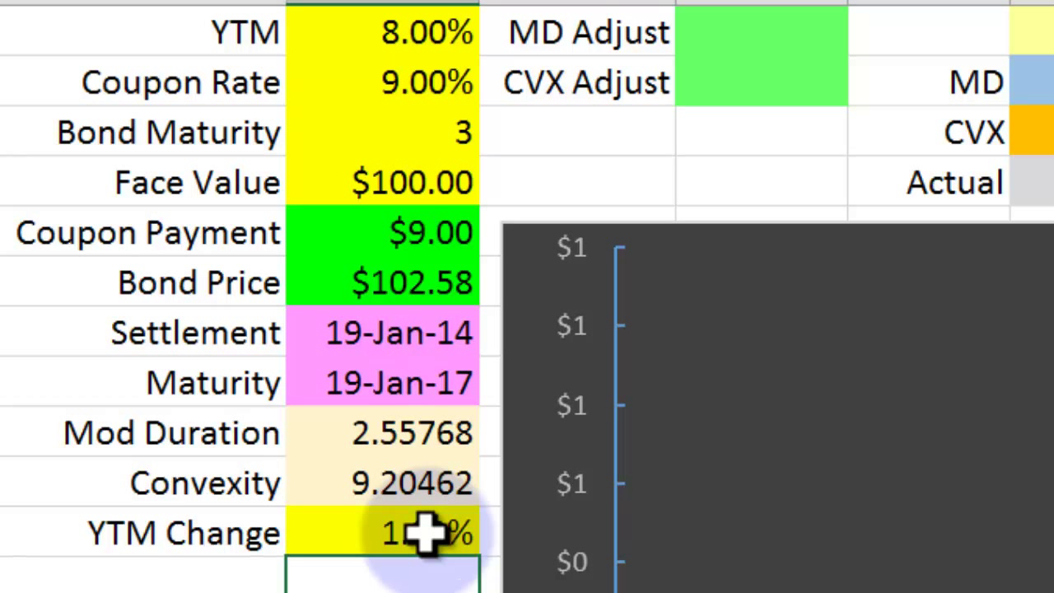
Calculate MD Adjust in D1 as Bond_Price*Mod_Duration*YTM_Change
click(772, 25)
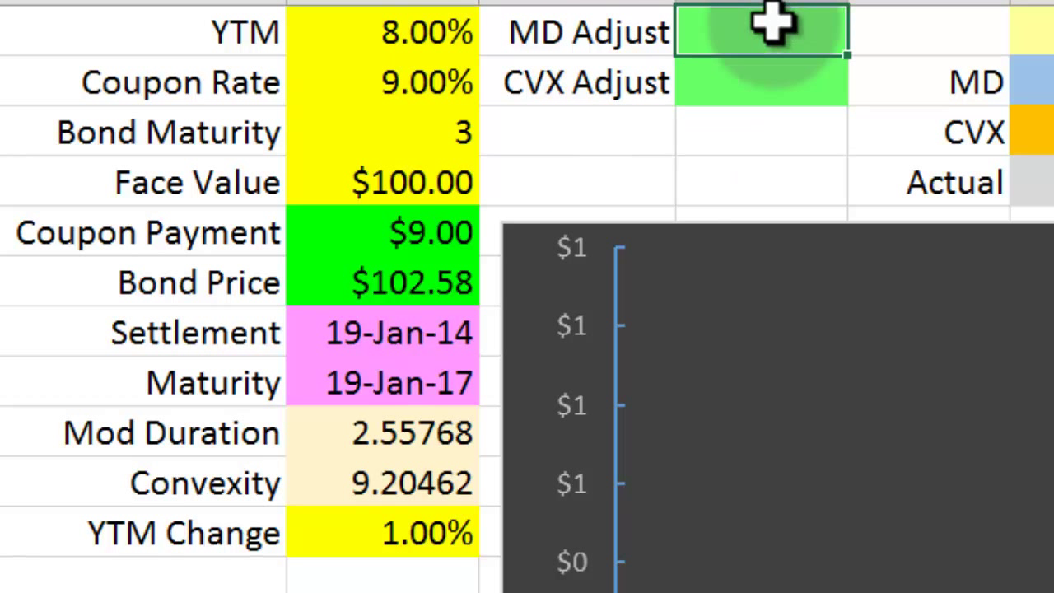
text(=)
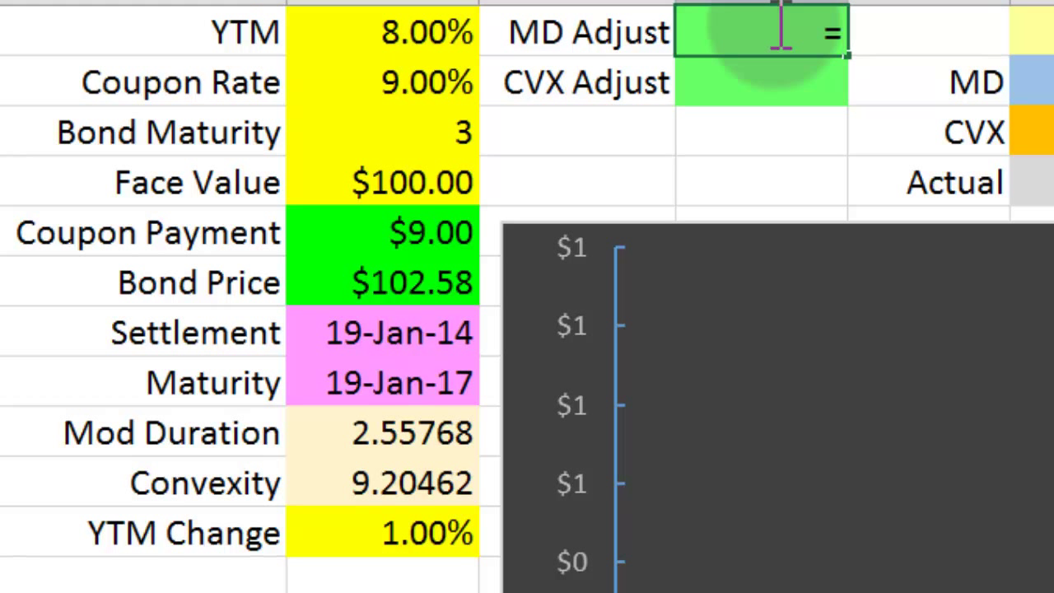
click(437, 280)
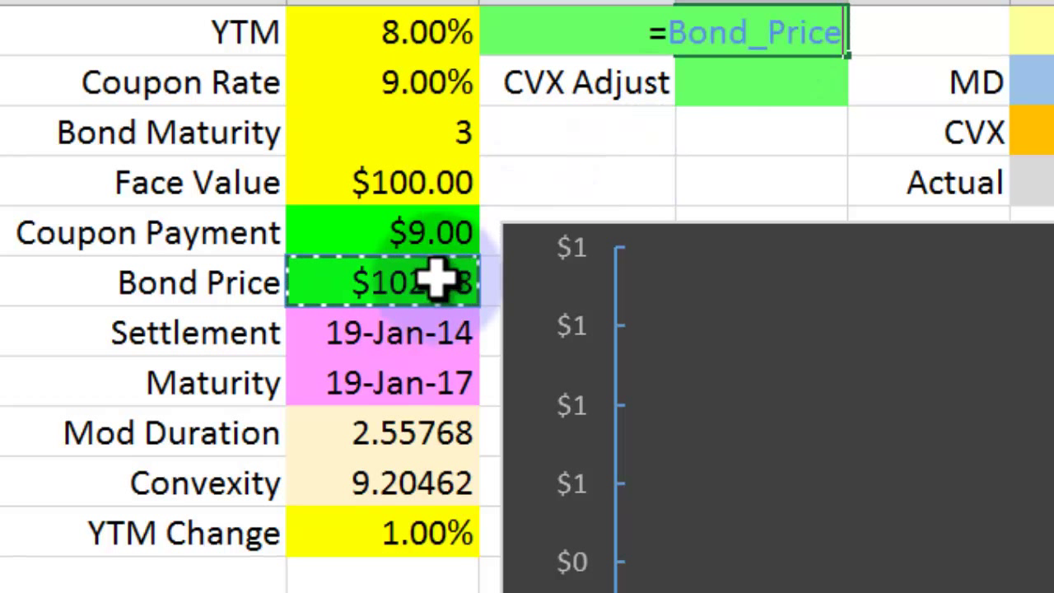
text(*)
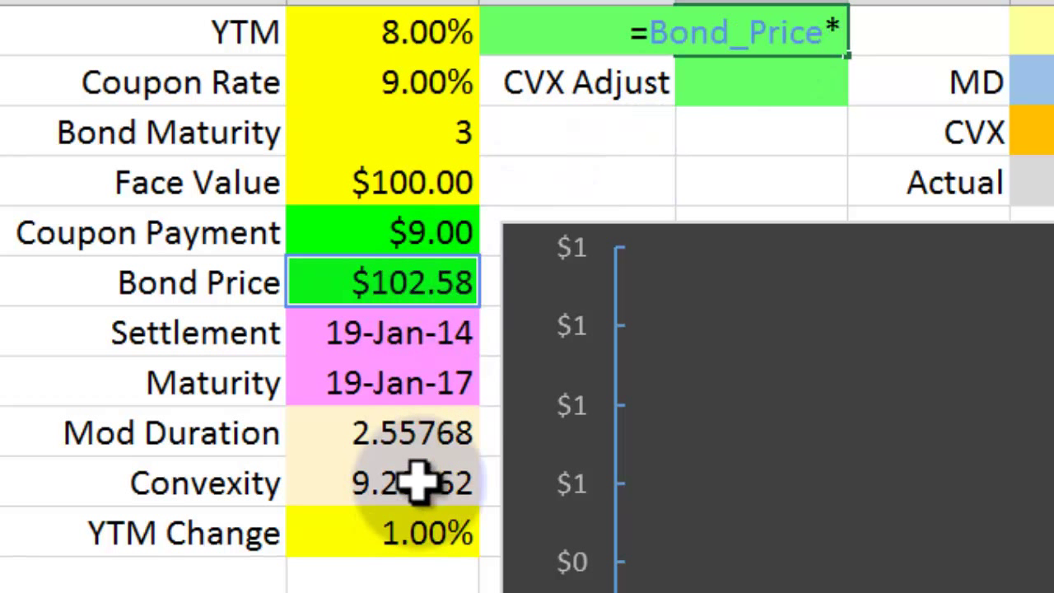
click(416, 425)
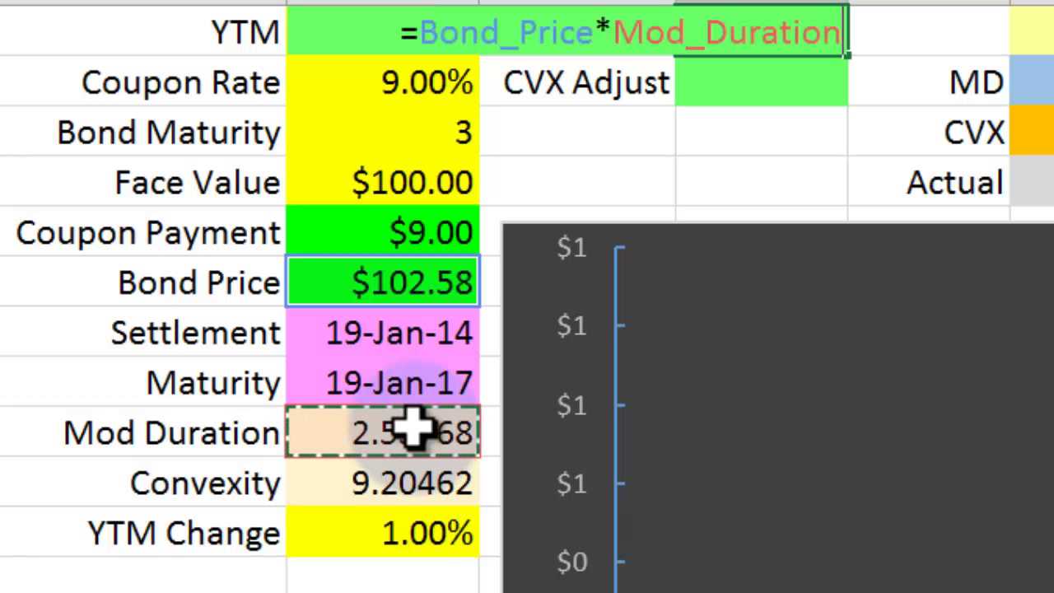
text(*)
click(412, 536)
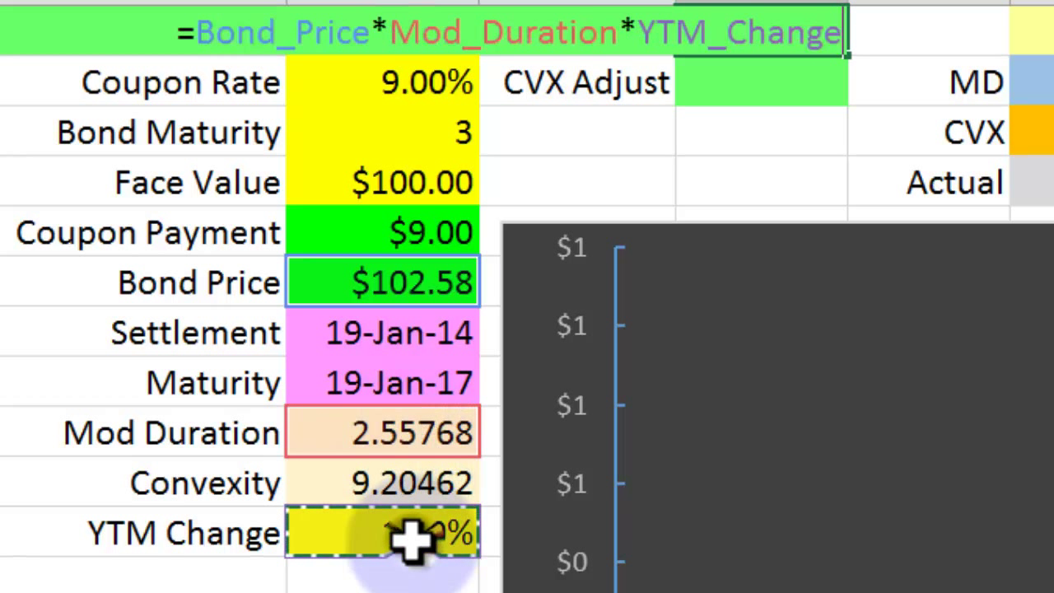
key(Return)
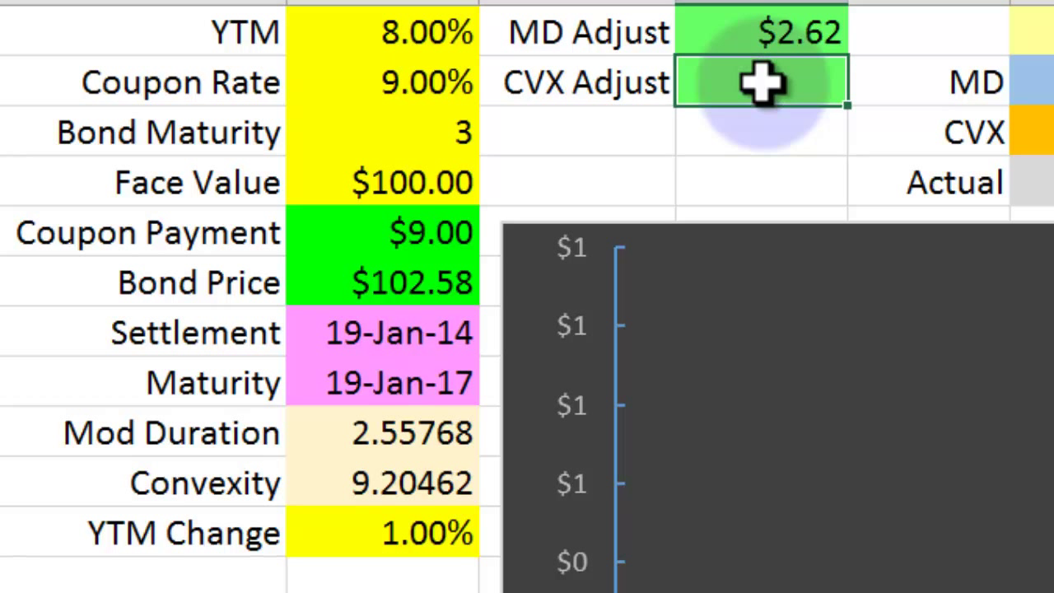
Calculate CVX Adjust in D2 as Bond_Price*Convexity*POWER(YTM_Change,2)
text(=)
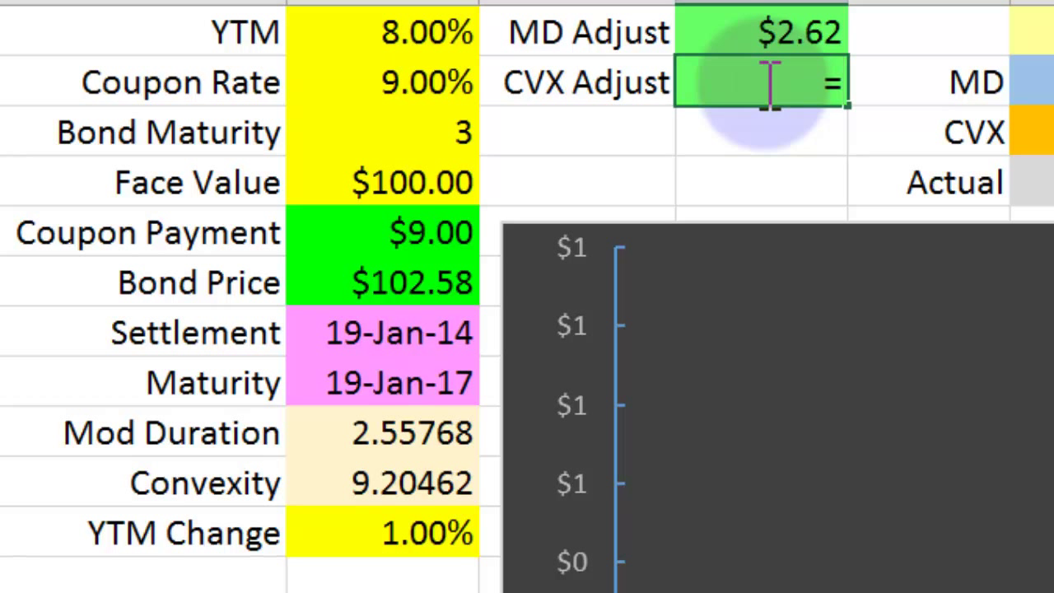
click(402, 295)
text(*)
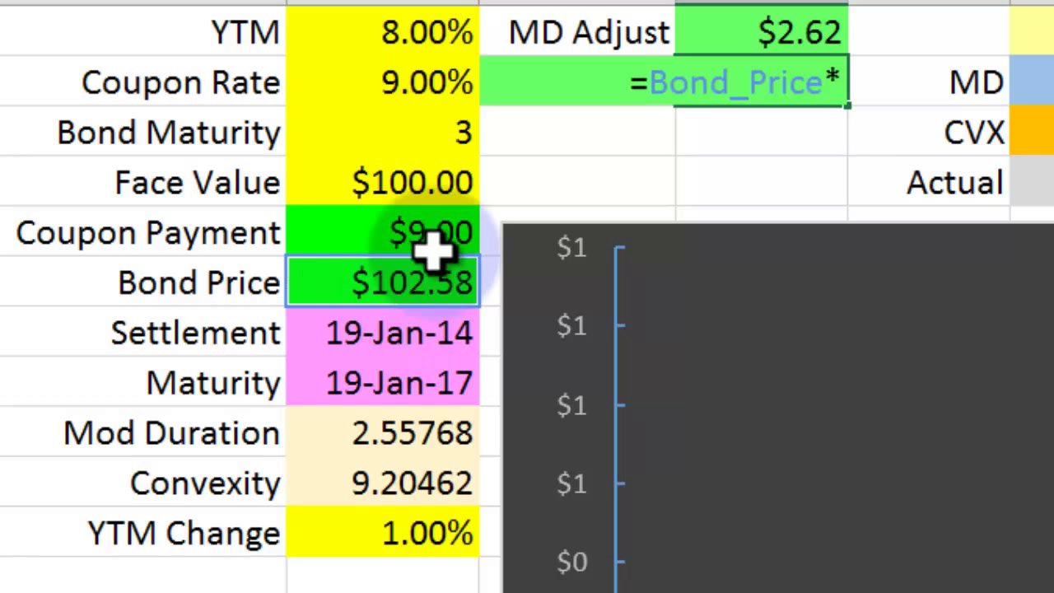
click(424, 486)
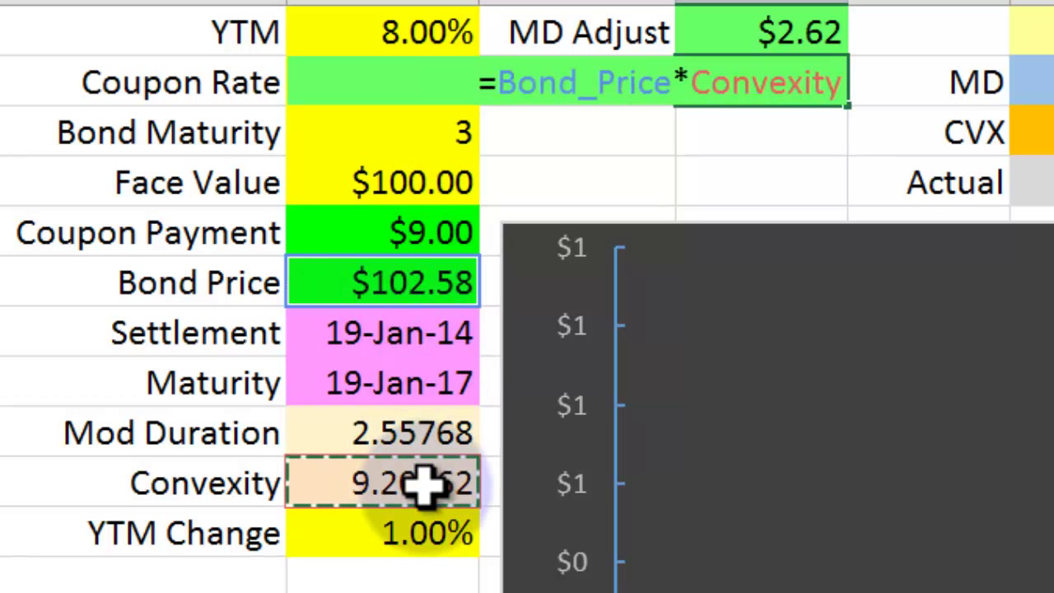
text(*power()
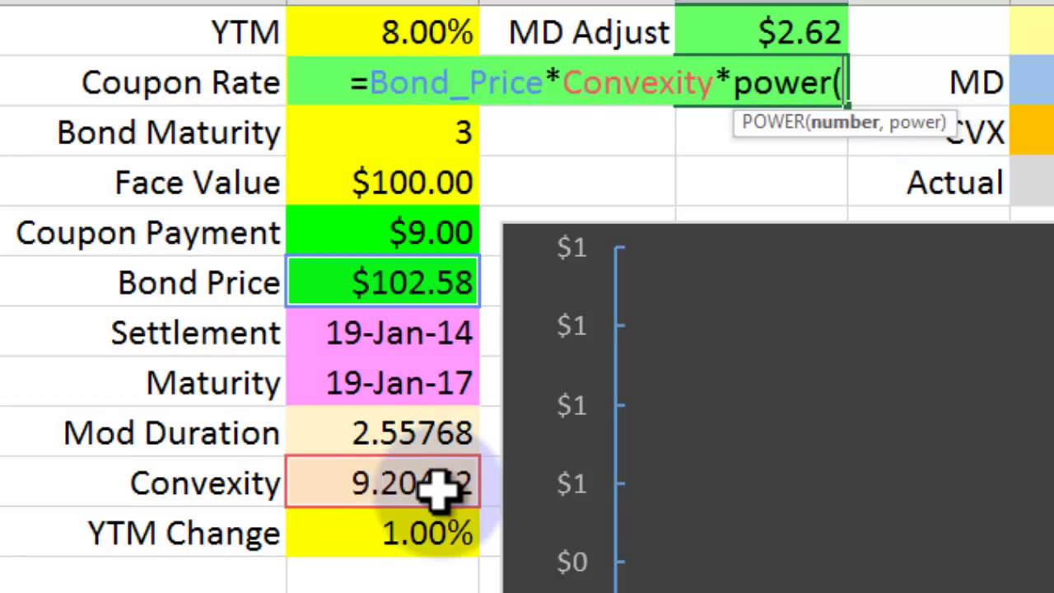
click(436, 533)
text(,)
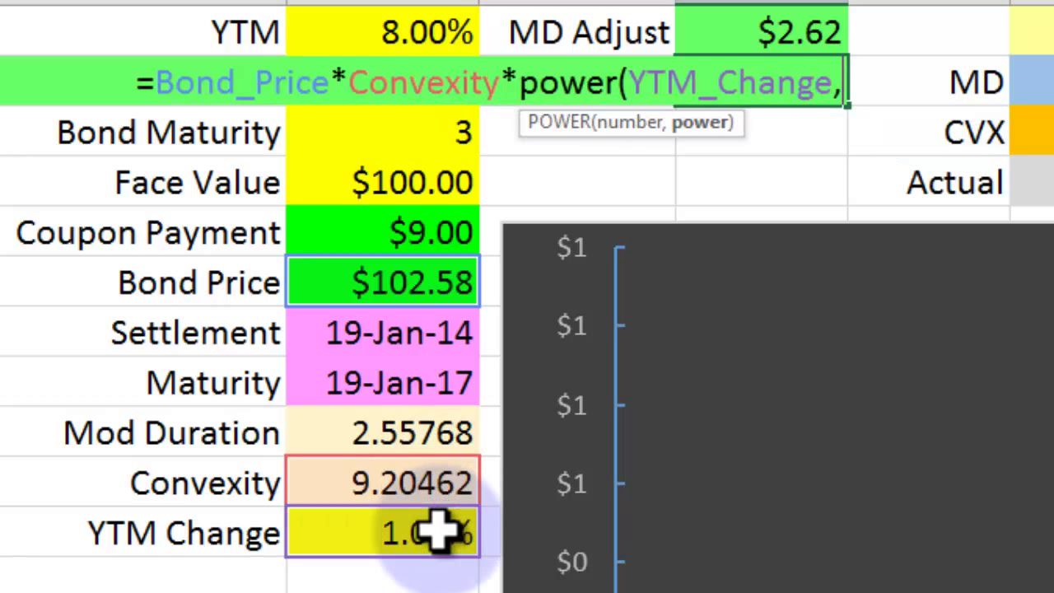
text(2))
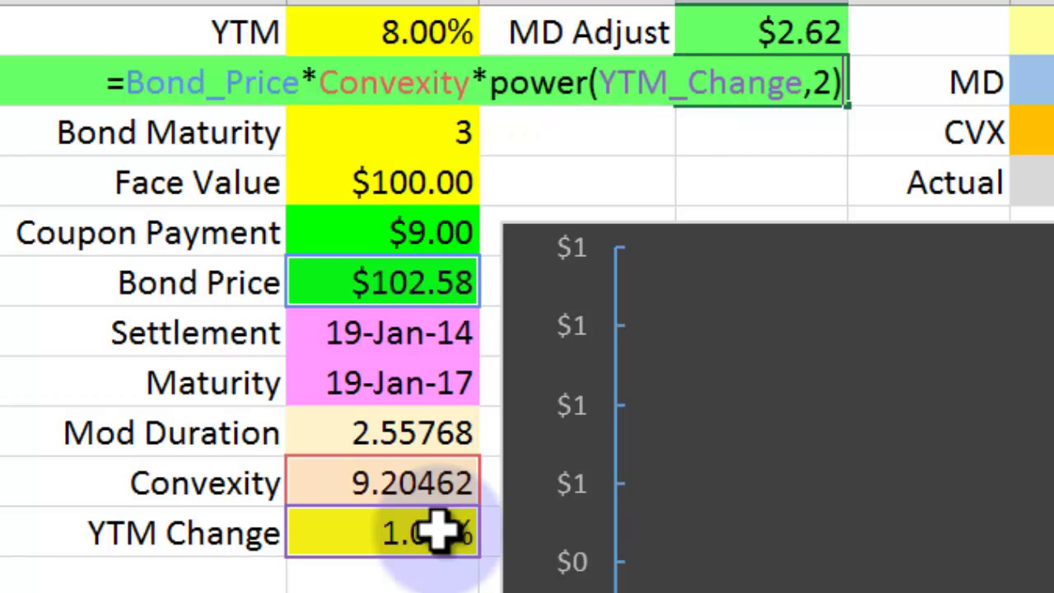
key(Return)
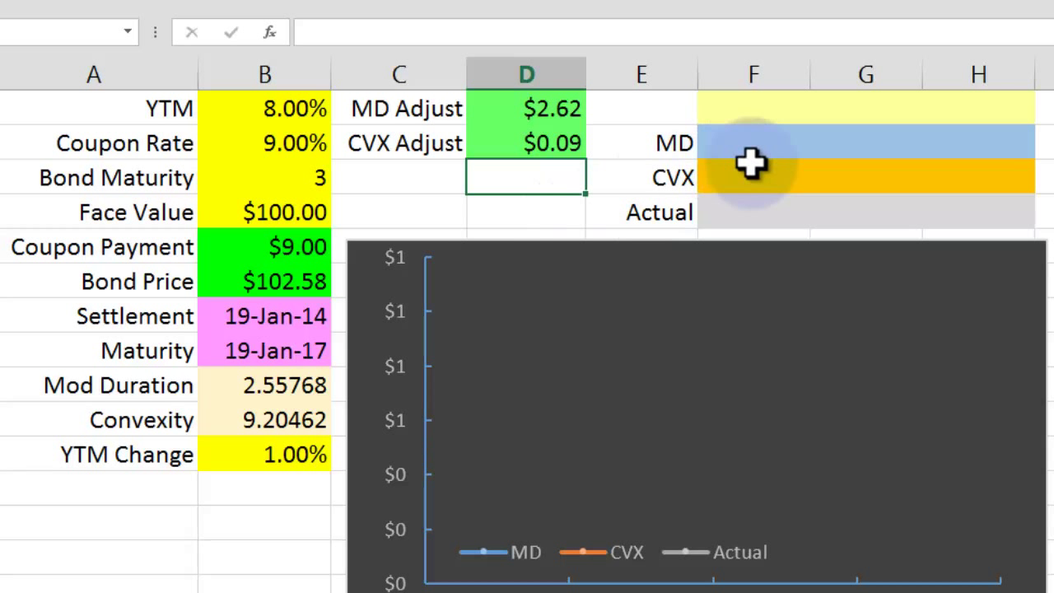
Link the middle yield heading of the comparison table, cell G1, to YTM
click(876, 107)
text(=)
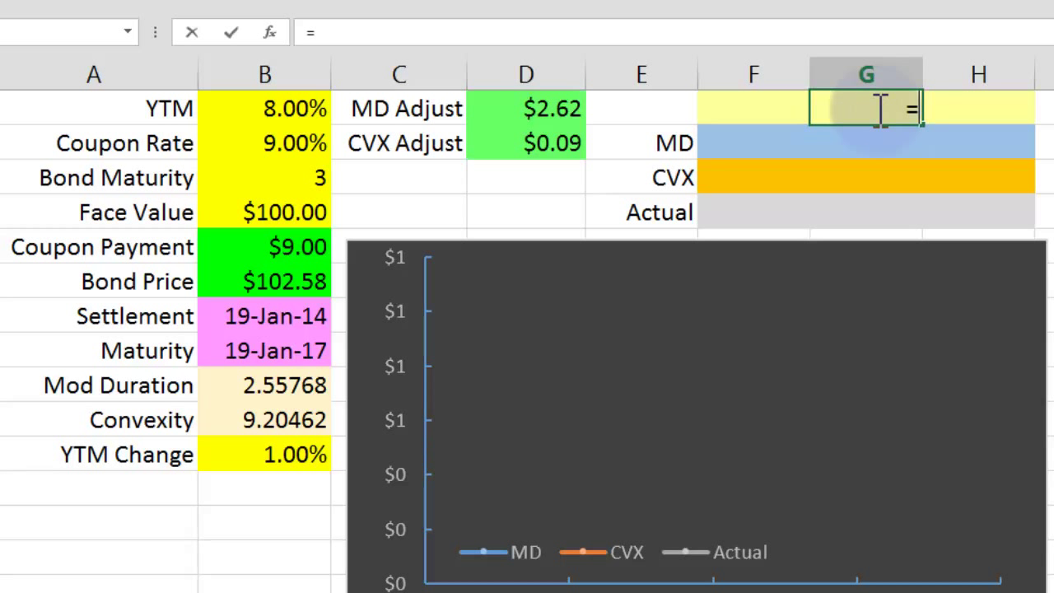
click(306, 105)
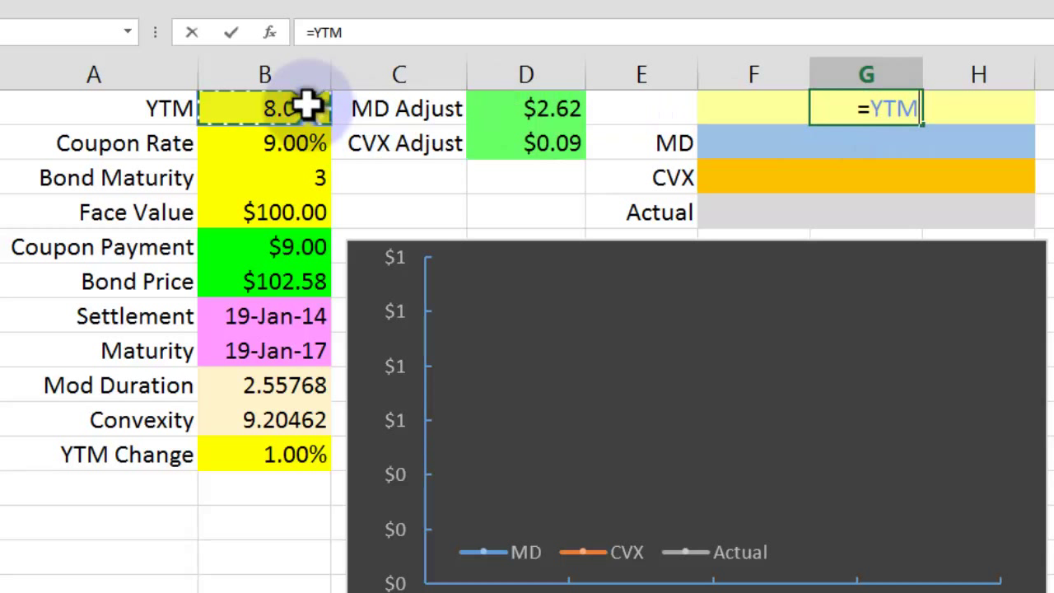
key(Return)
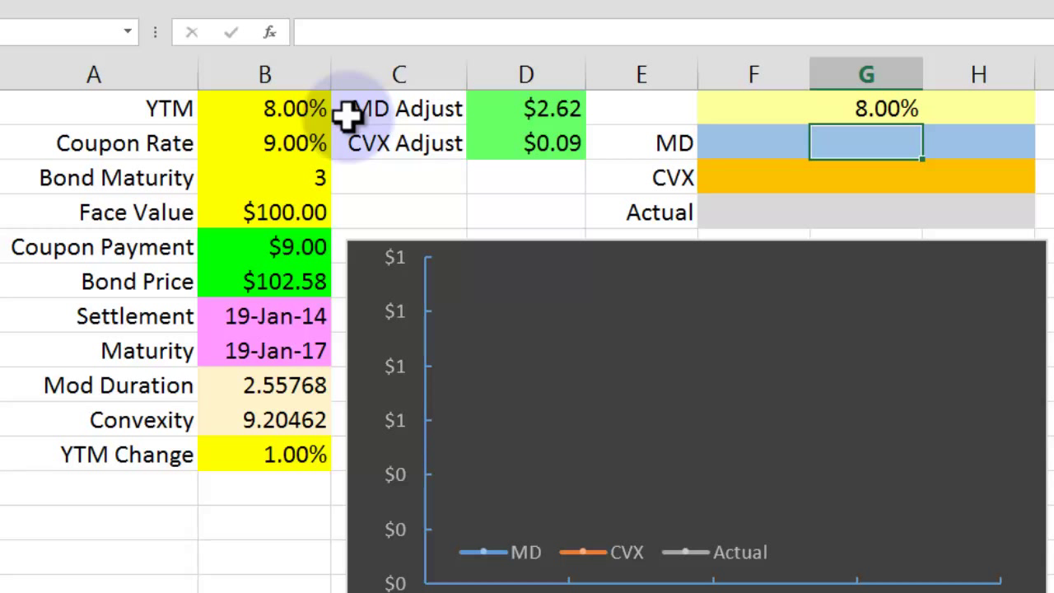
Fill the MD and CVX rows of column G, cells G2 and G3, with references to Bond_Price
text(=)
click(301, 286)
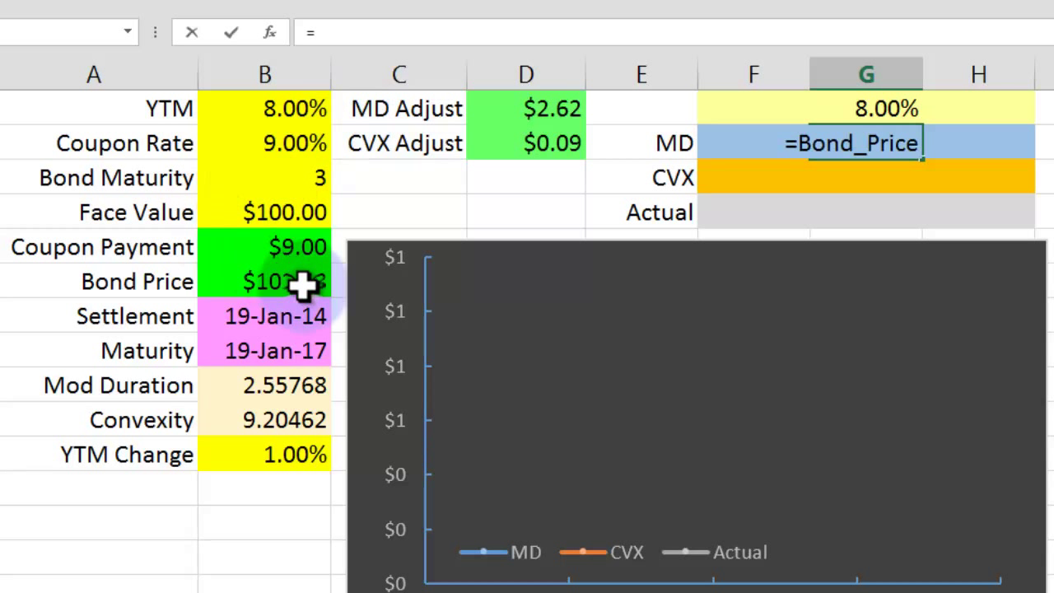
key(Return)
text(=)
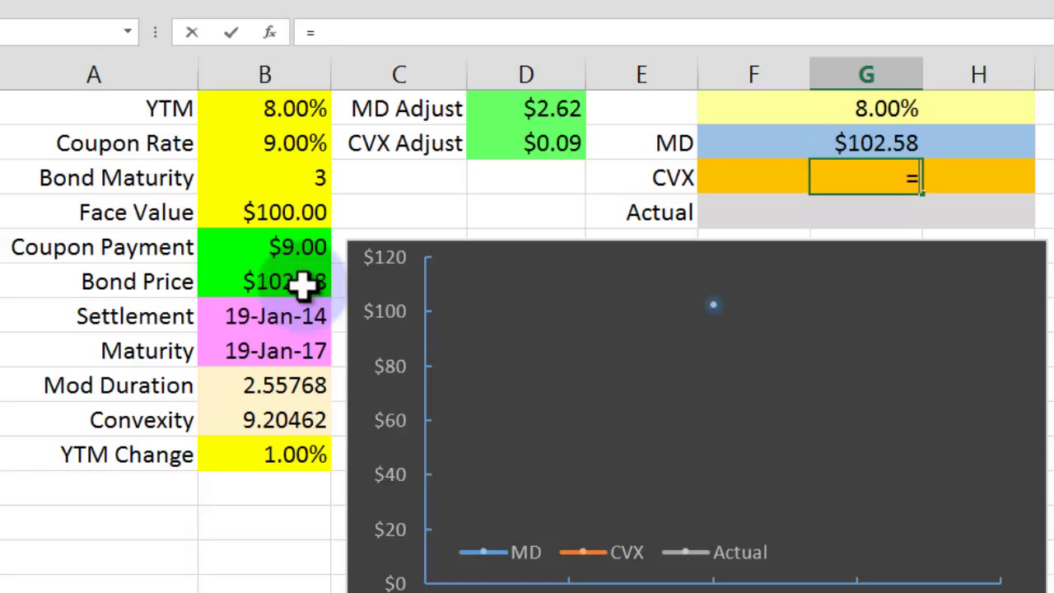
click(292, 284)
key(ctrl+Return)
key(Return)
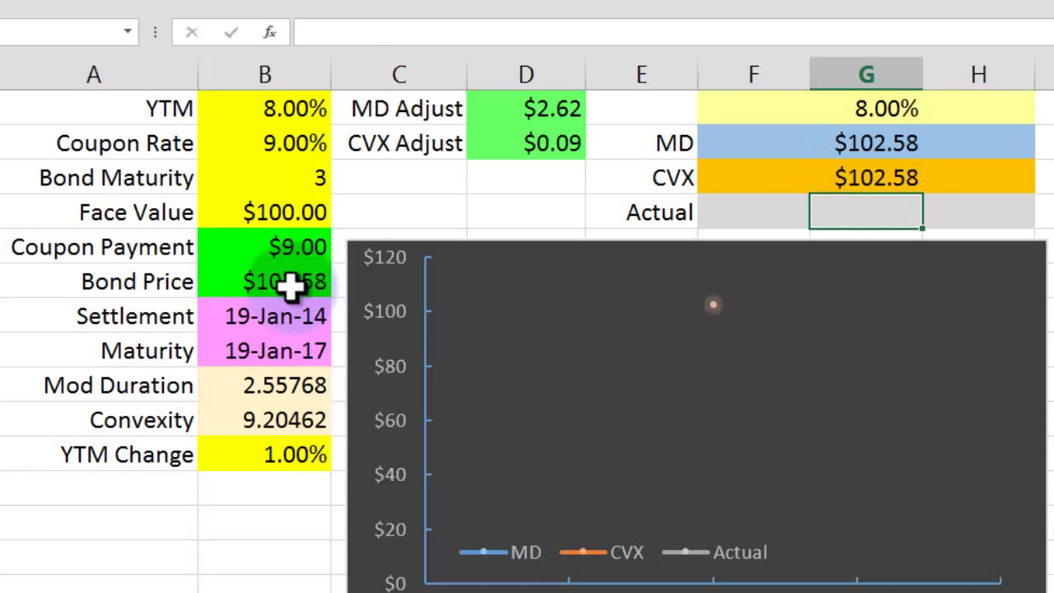
Fill the Actual row of column G, cell G4, with a reference to Bond_Price
text(=)
click(292, 284)
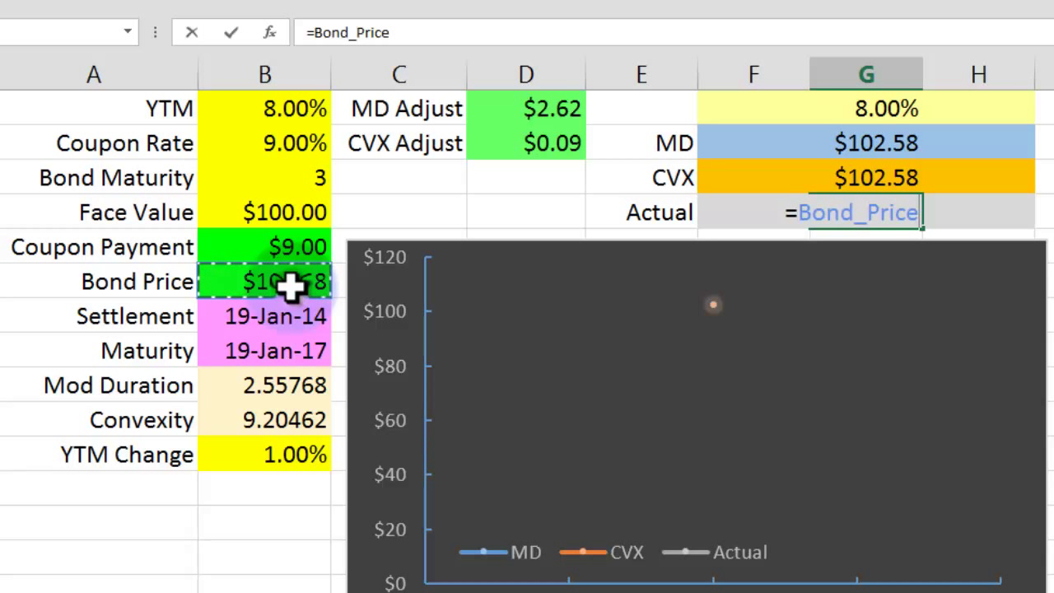
key(Return)
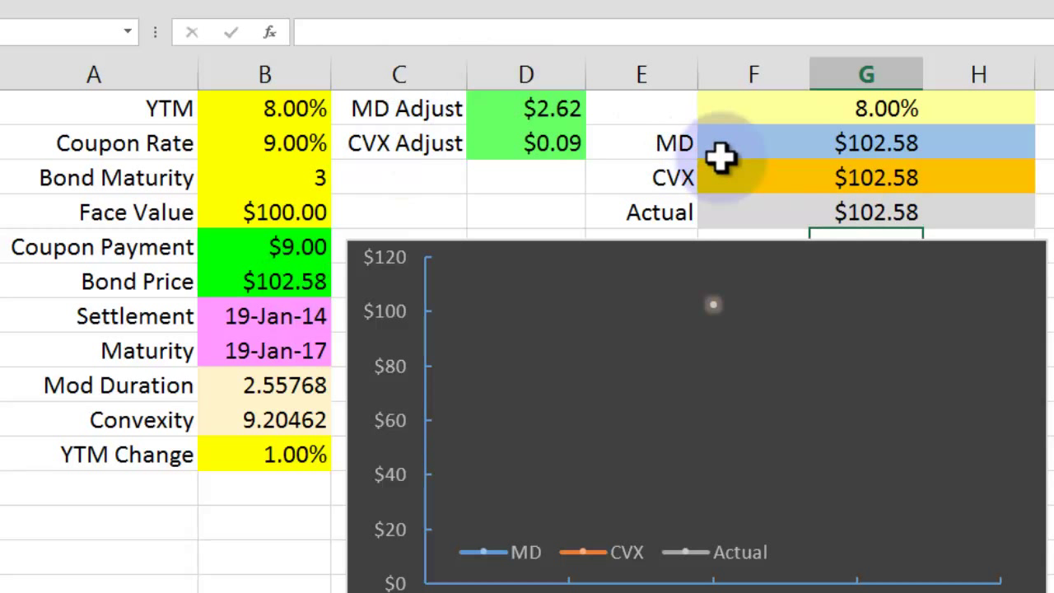
Calculate the lower yield heading of the comparison table in F1 as G1-YTM_Change
click(767, 103)
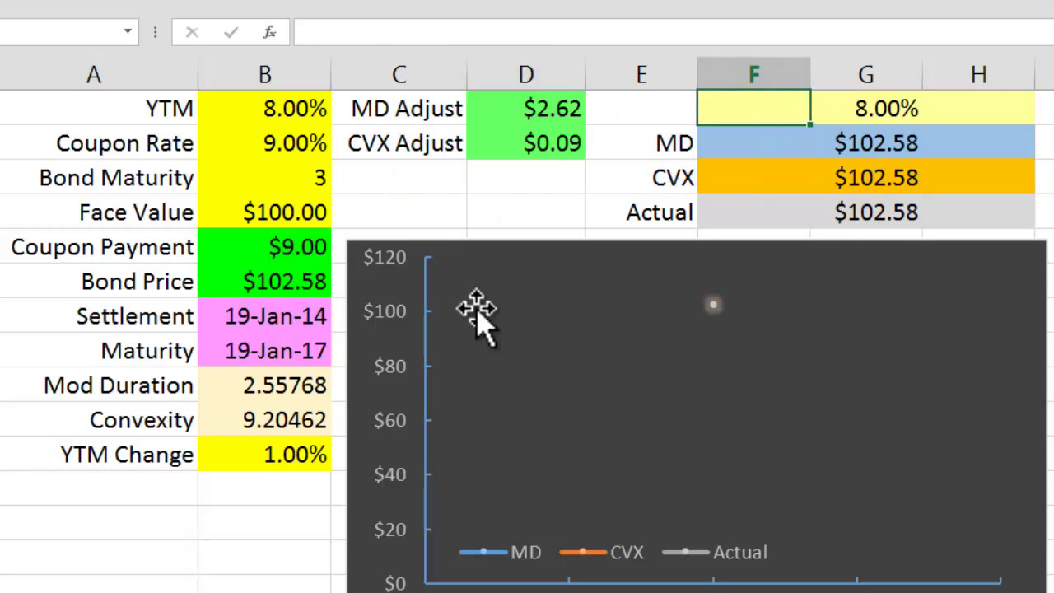
click(280, 447)
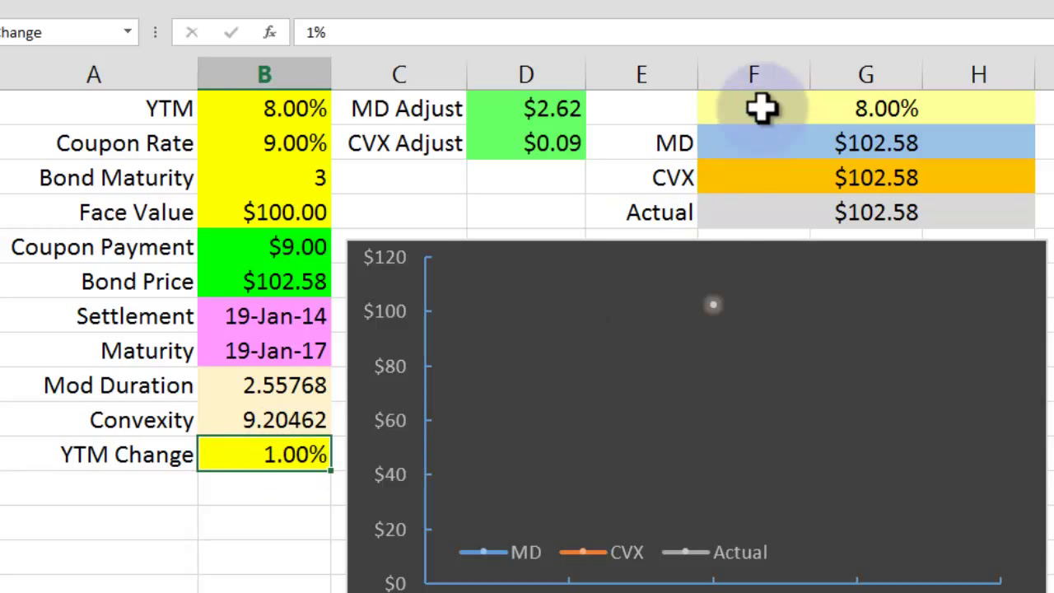
click(762, 112)
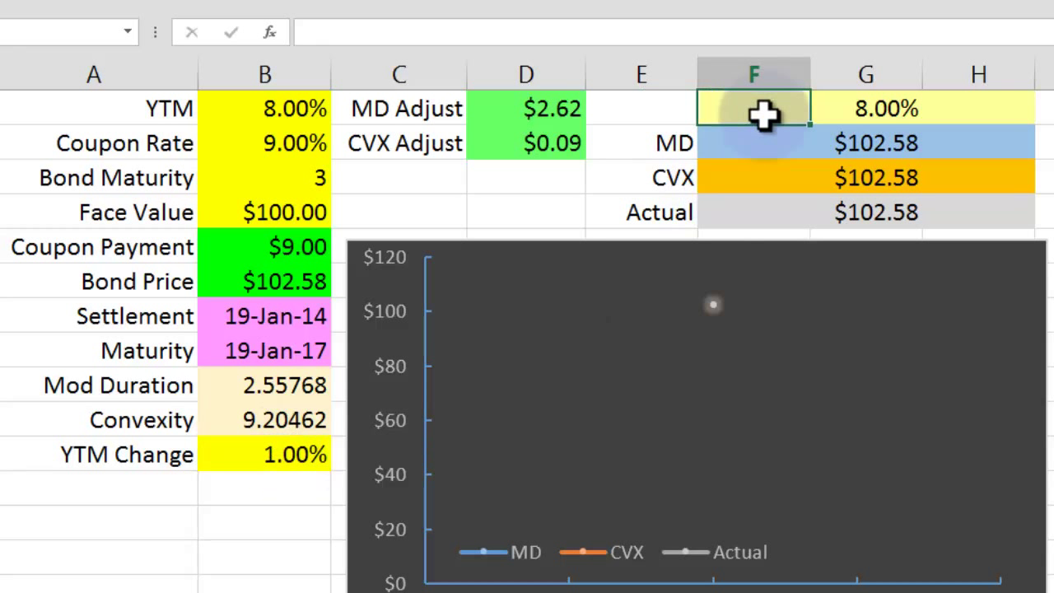
double_click(766, 115)
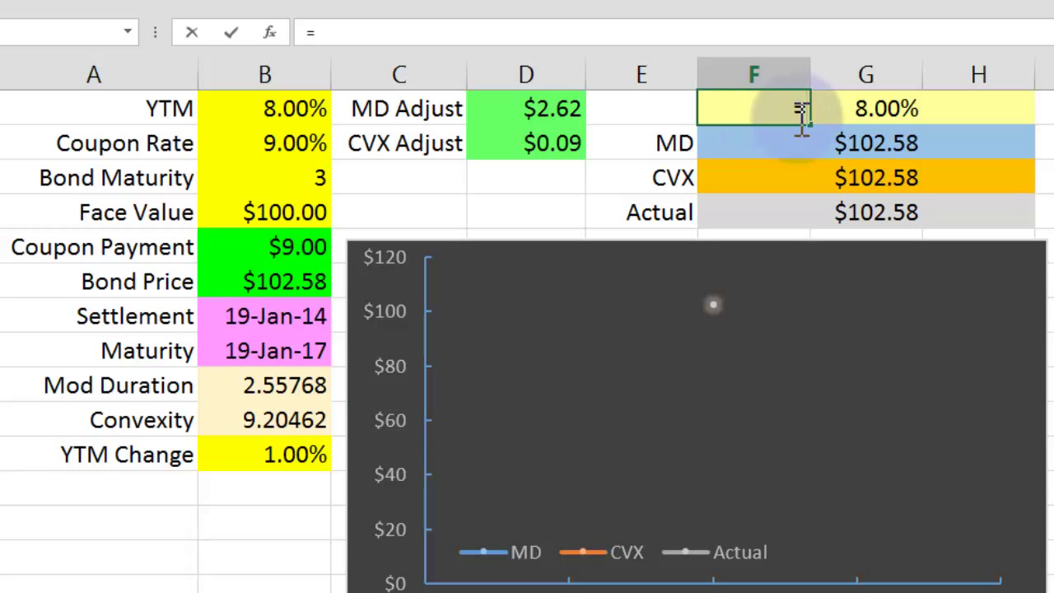
click(864, 105)
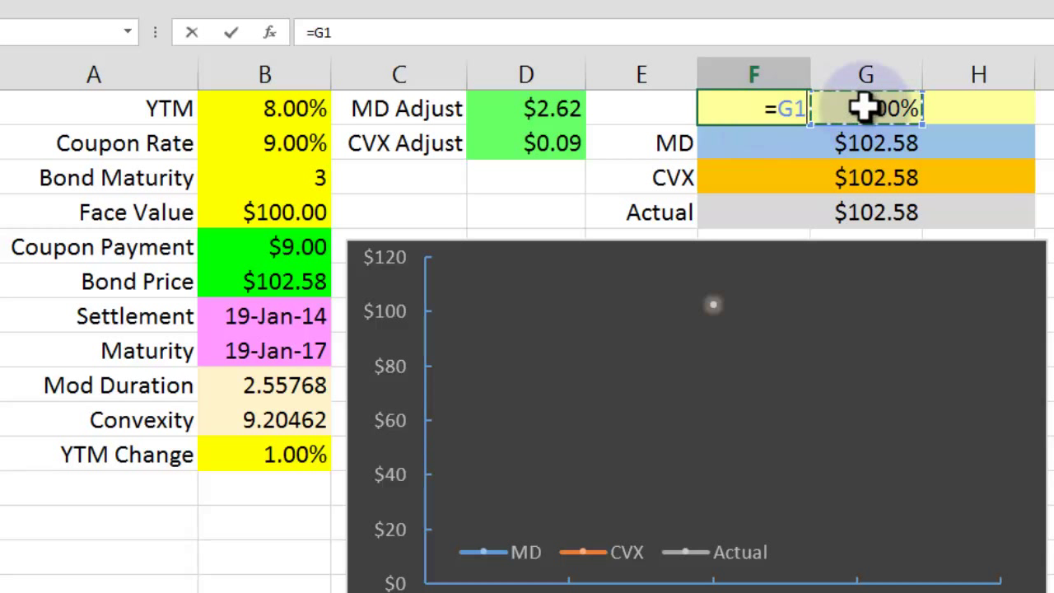
text(-)
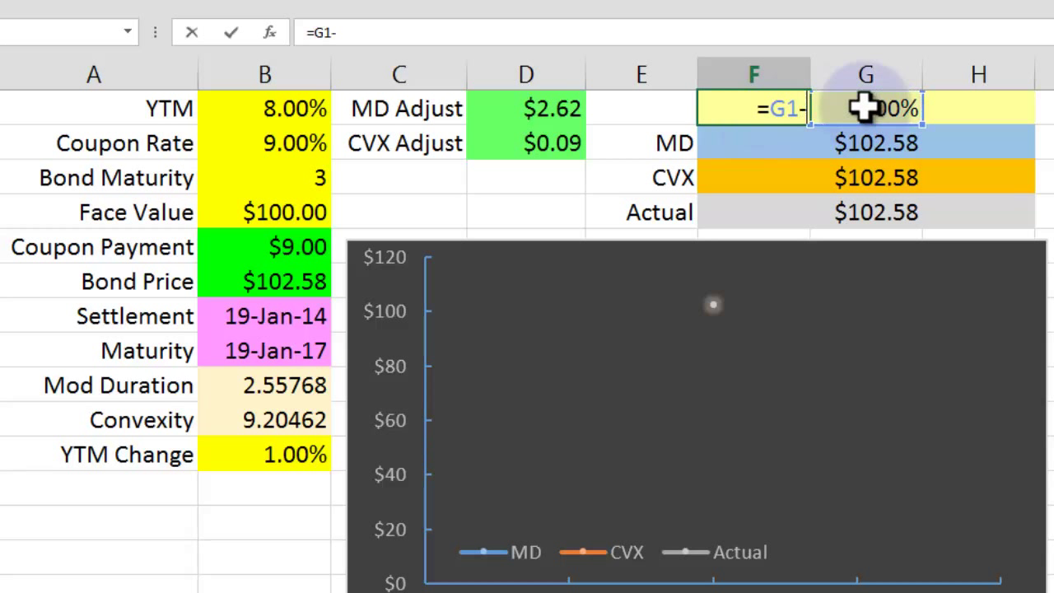
click(295, 454)
key(Return)
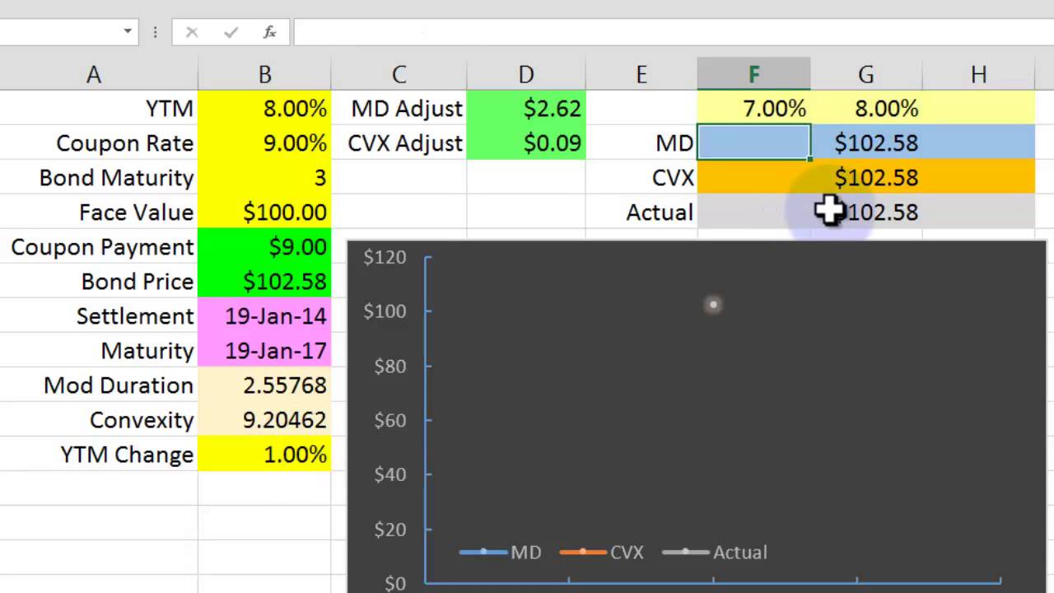
Calculate the higher yield heading of the comparison table in H1 as G1+YTM_Change
click(972, 111)
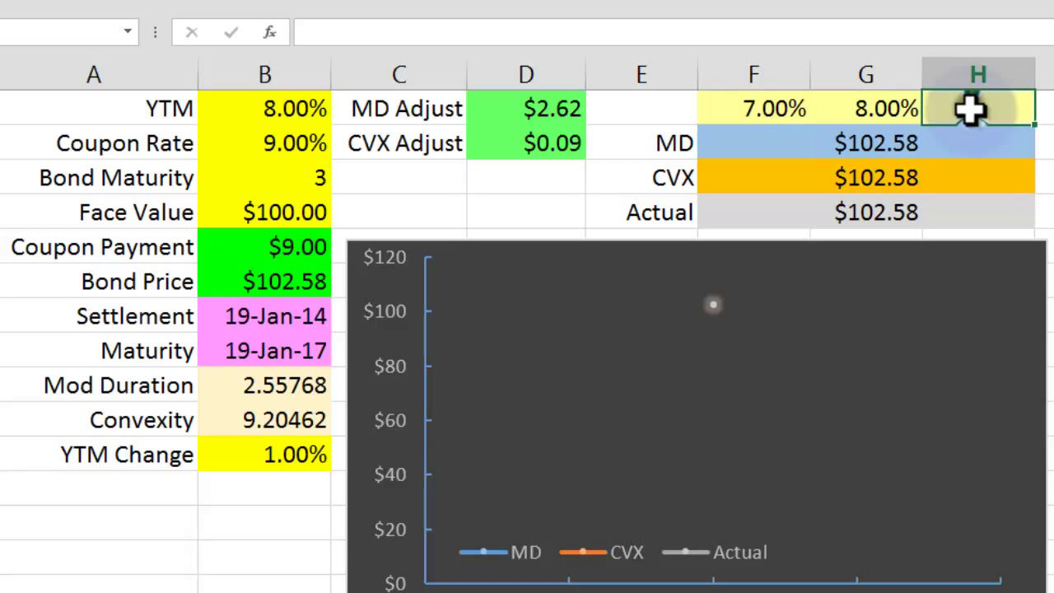
text(=)
click(899, 107)
text(+)
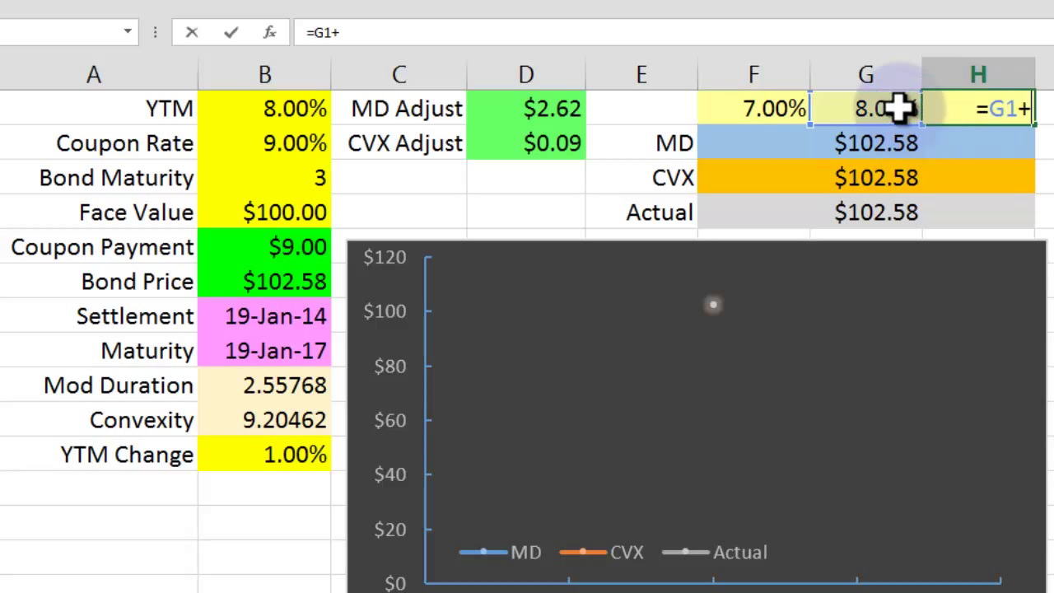
click(303, 440)
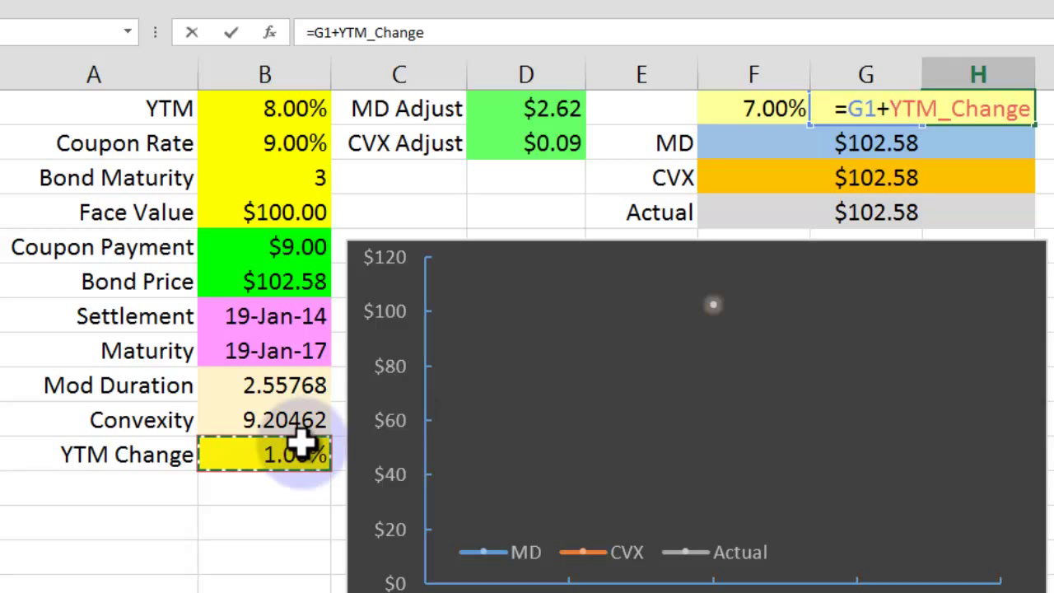
key(Return)
key(Down)
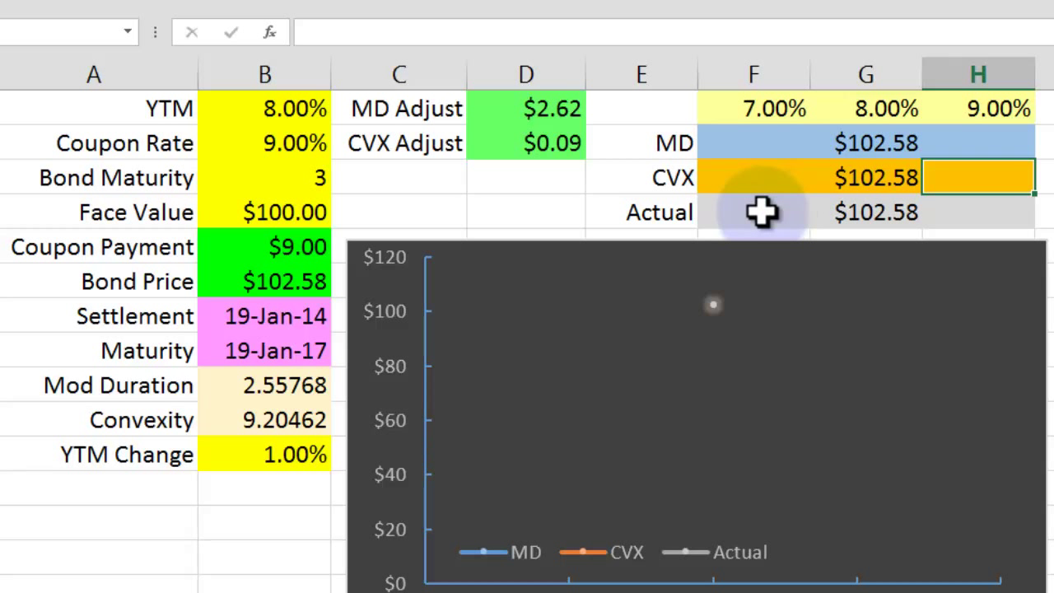
click(850, 212)
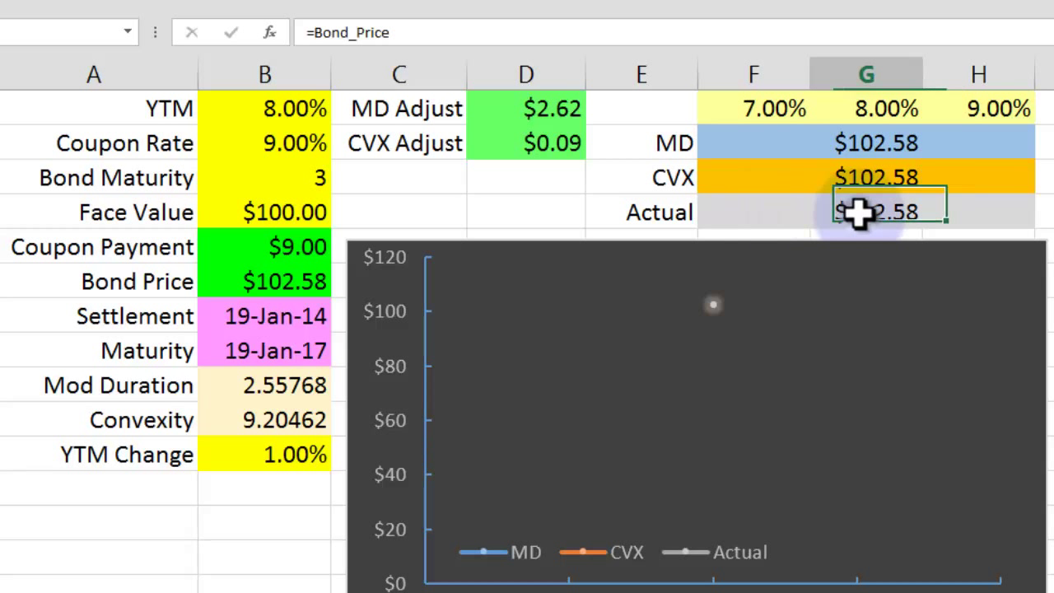
click(787, 111)
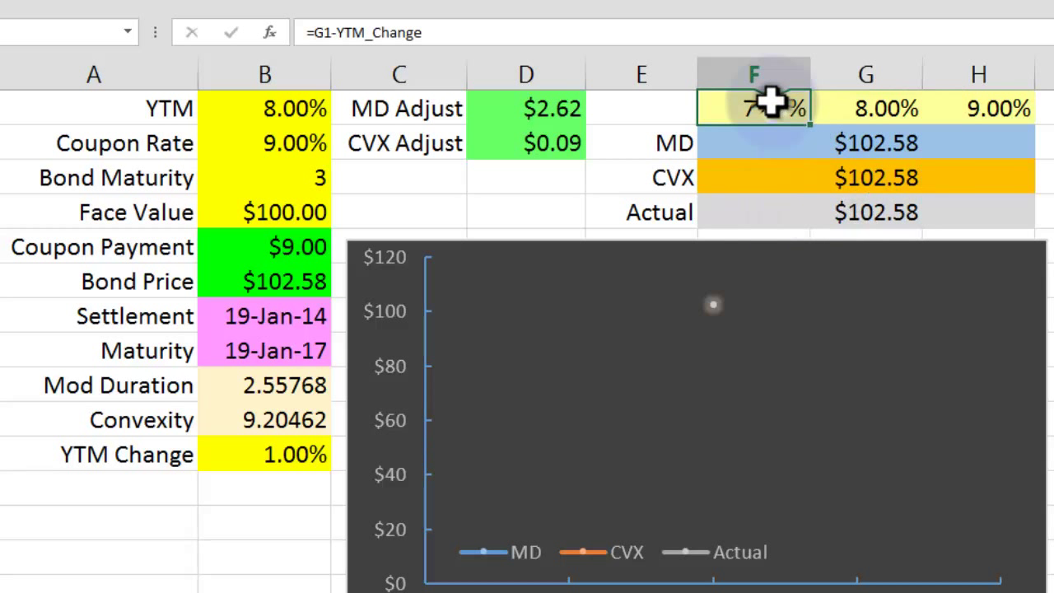
click(306, 106)
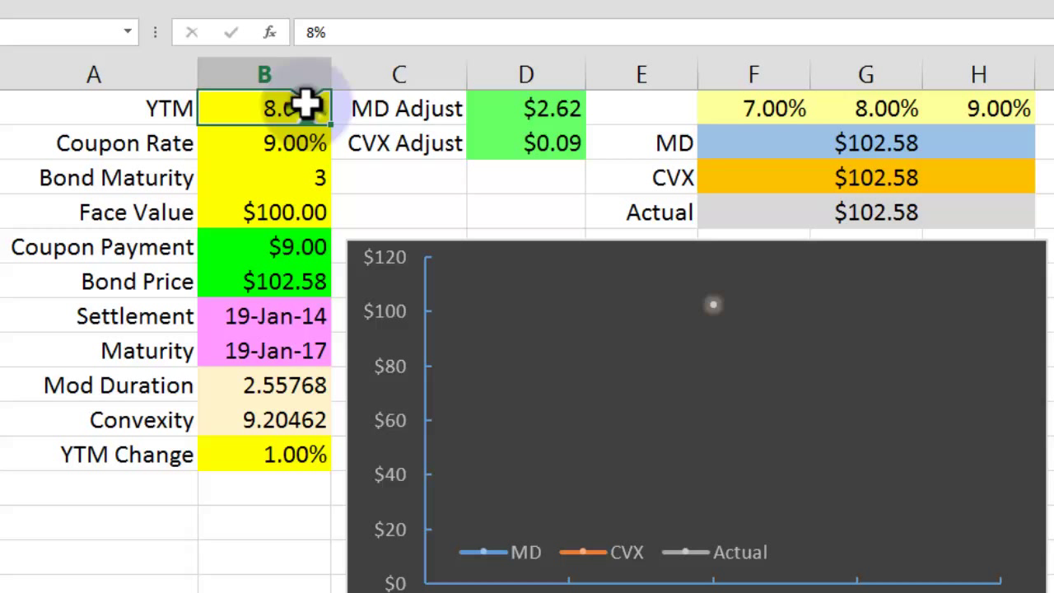
Calculate the actual bond price at the lower yield in F4 as -1*PV(F1,Bond_Maturity,Coupon_Payment,Face_Value,0)
click(768, 209)
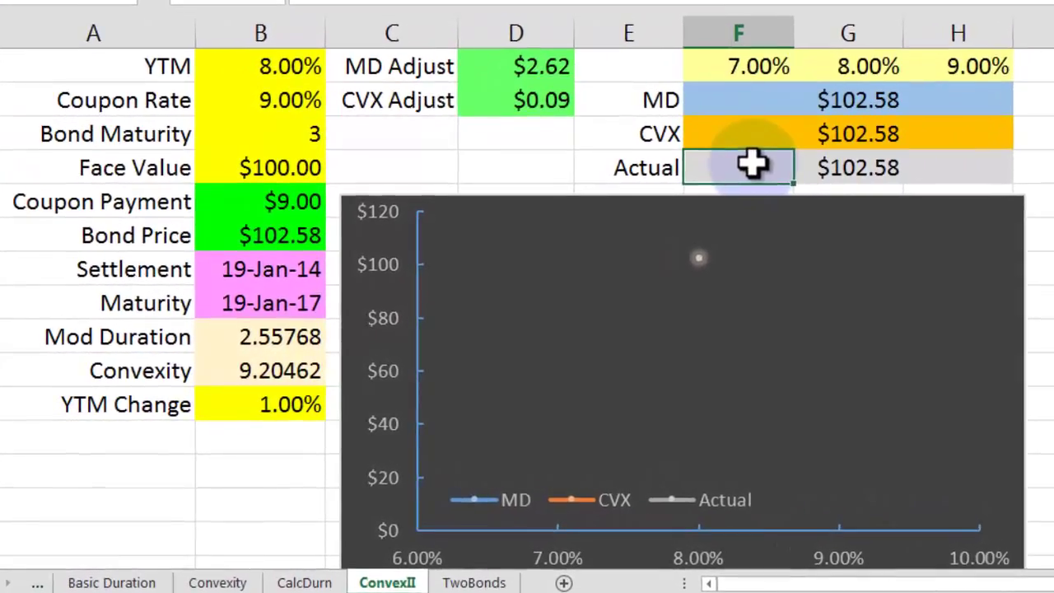
text(=-1)
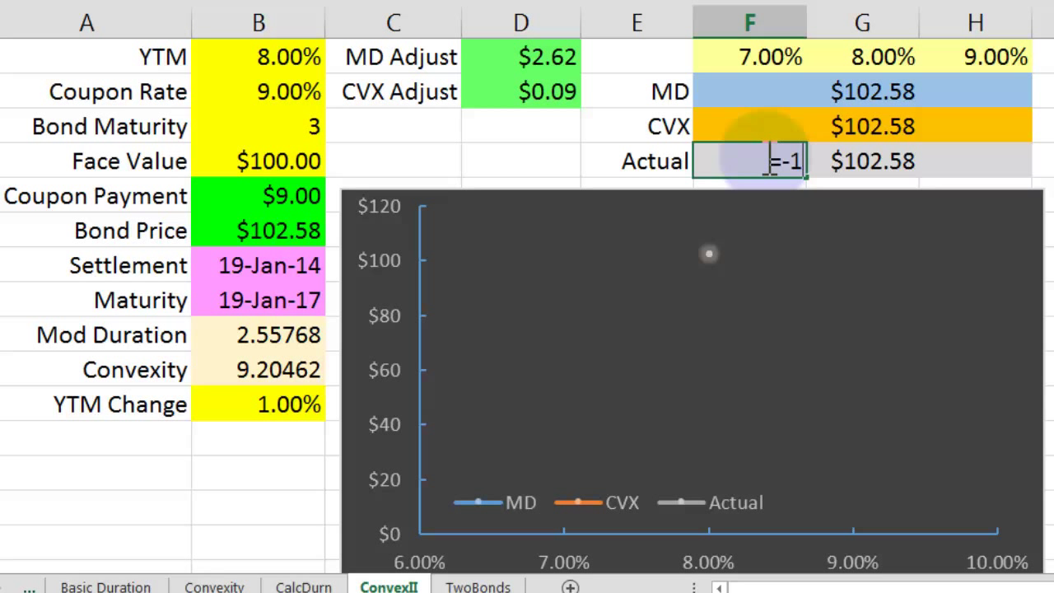
text(*pv()
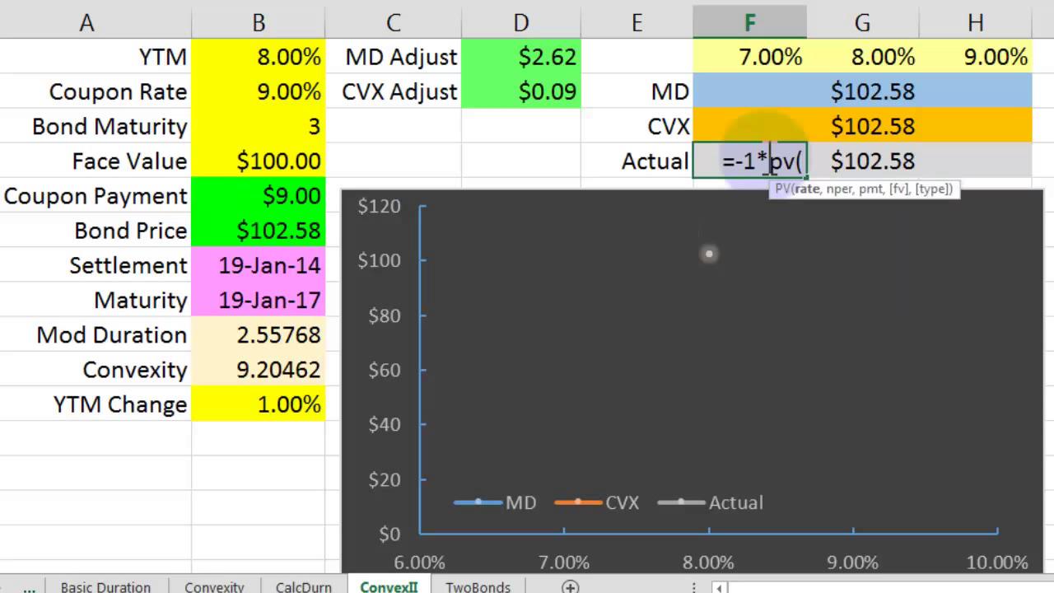
click(778, 56)
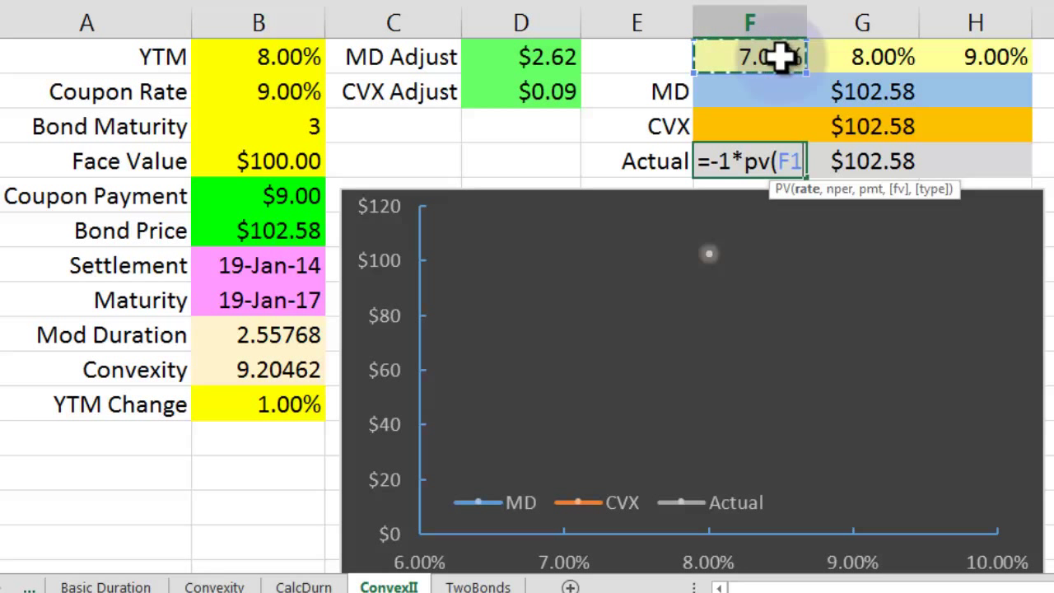
text(,)
click(295, 127)
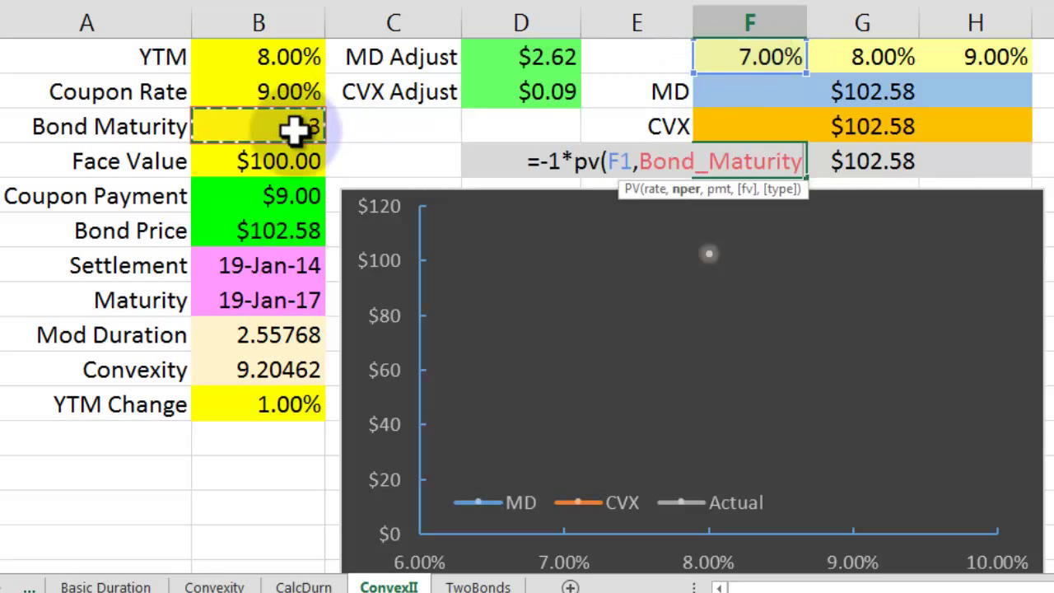
text(,)
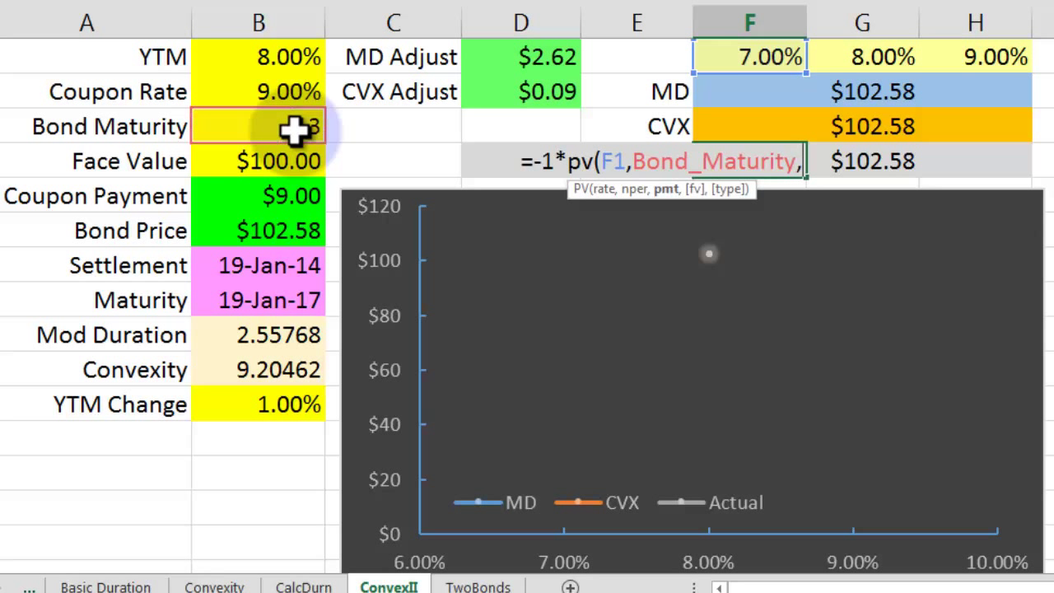
click(272, 196)
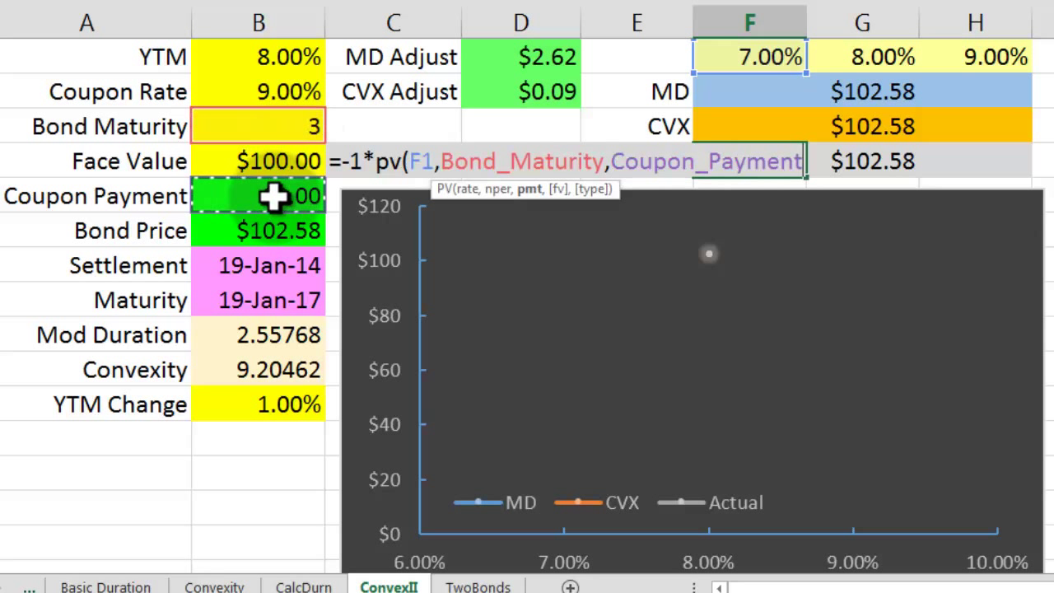
text(,)
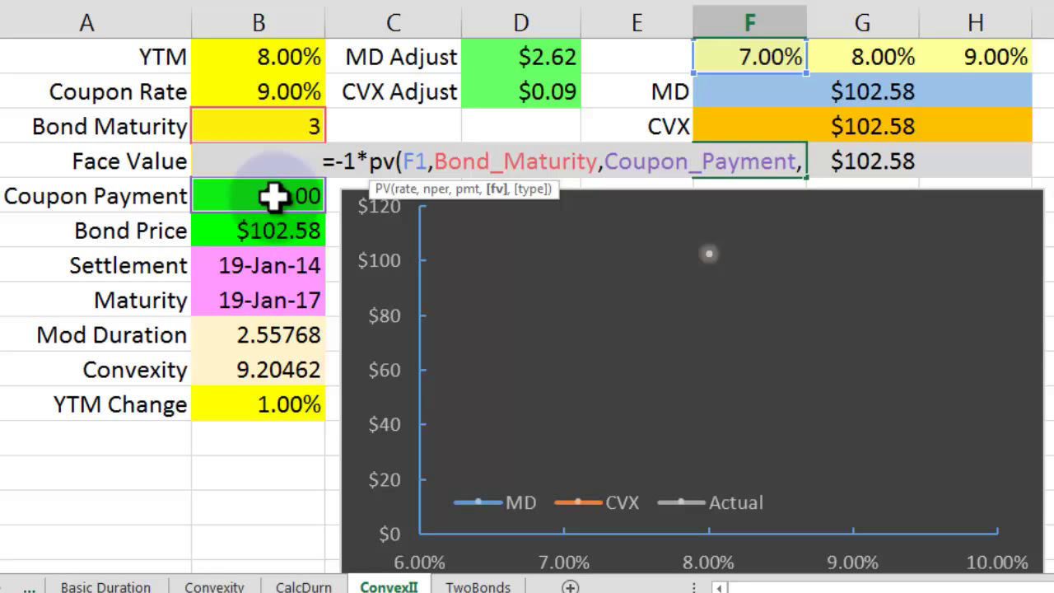
text(fac)
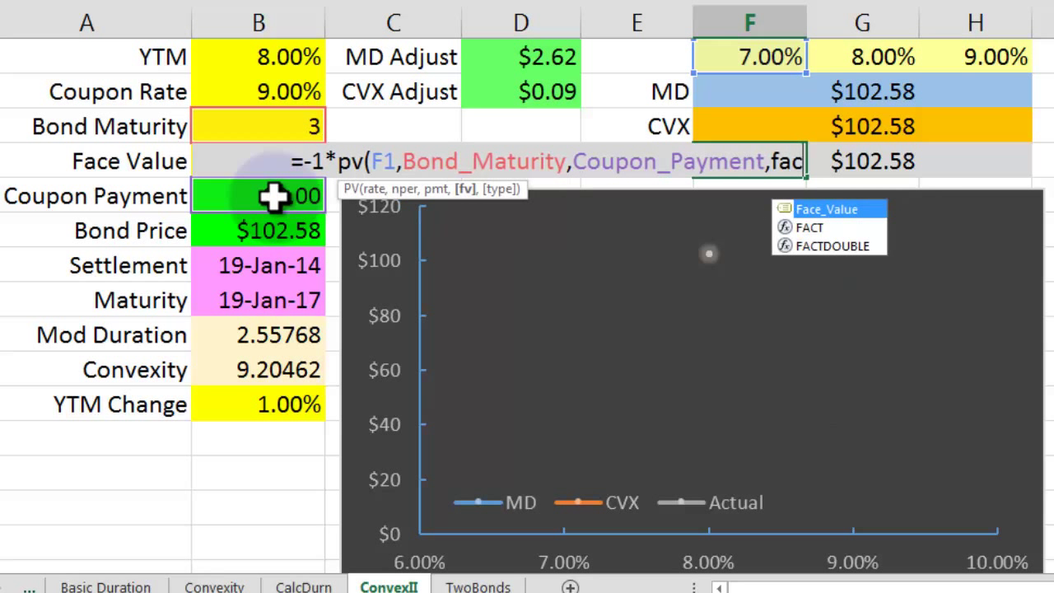
key(Tab)
text(,)
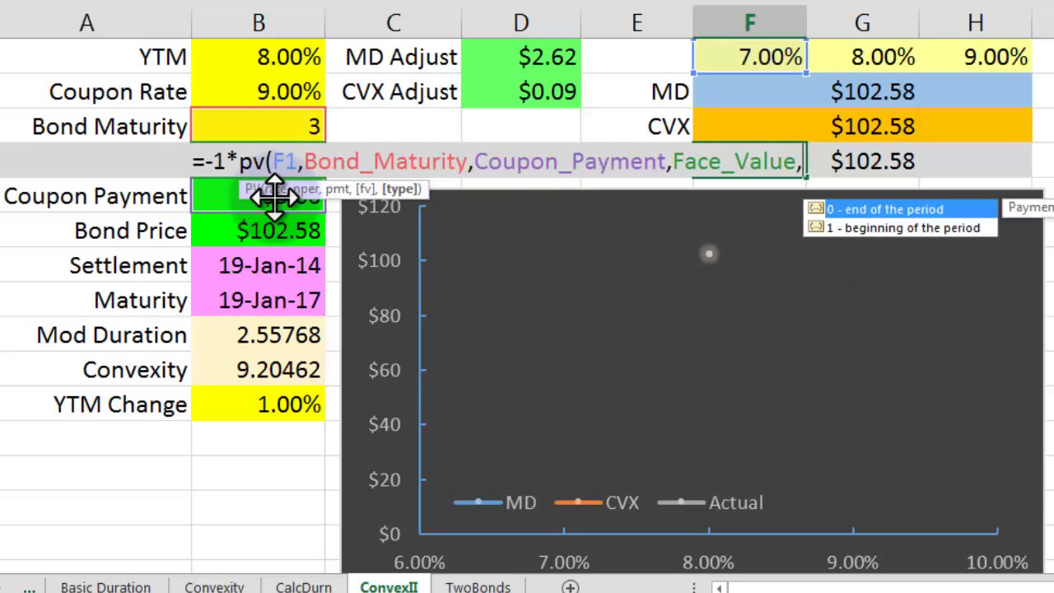
text(0)
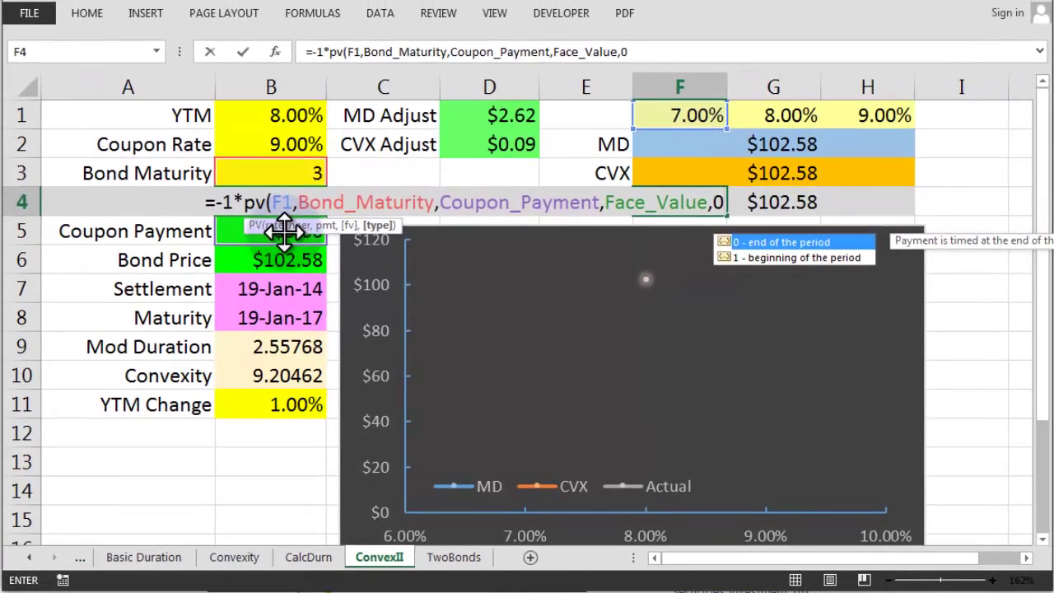
text())
key(Return)
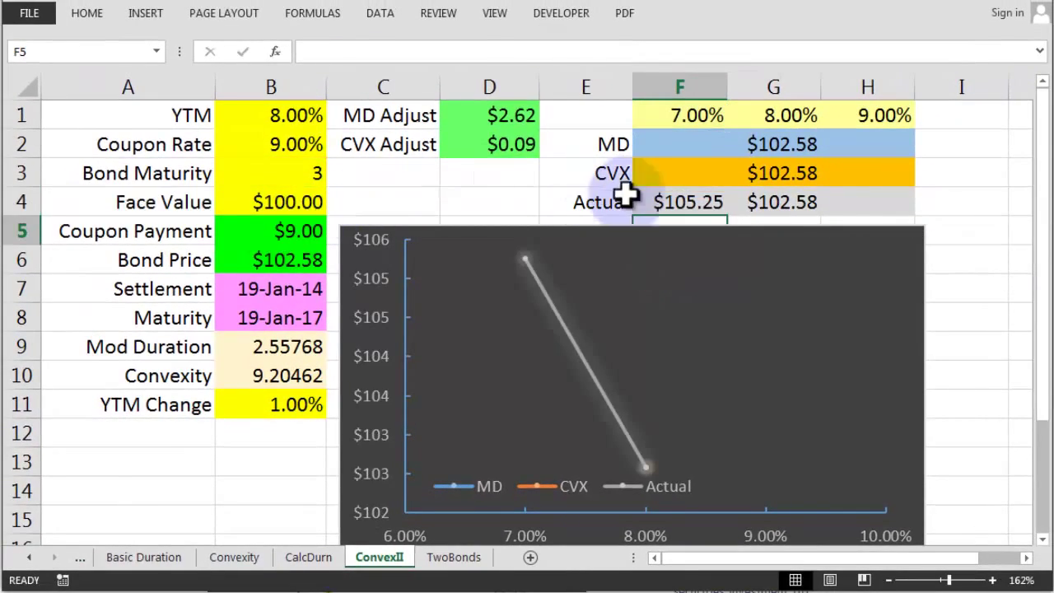
click(692, 201)
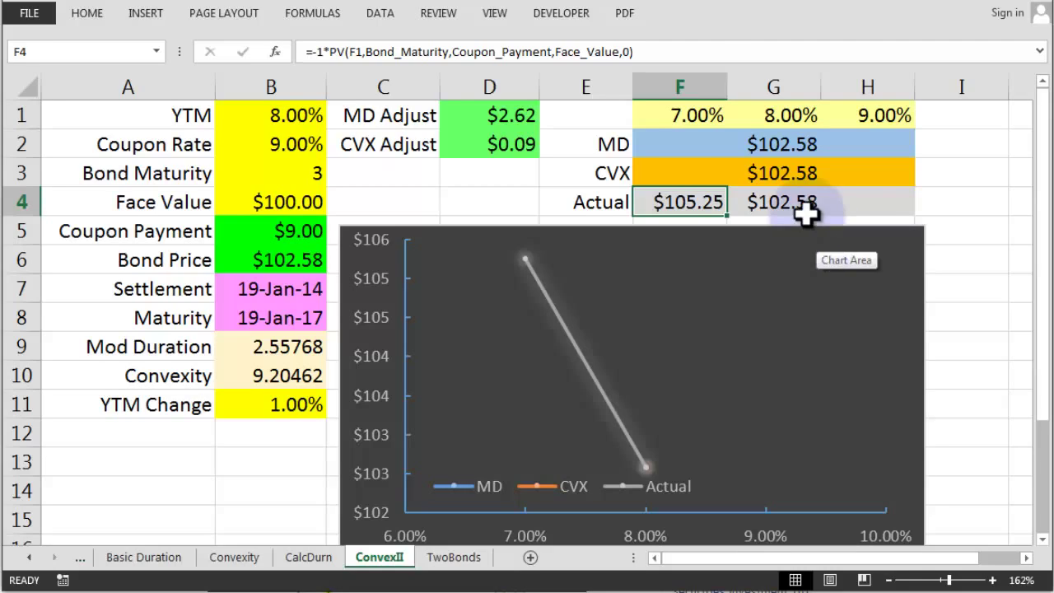
click(801, 201)
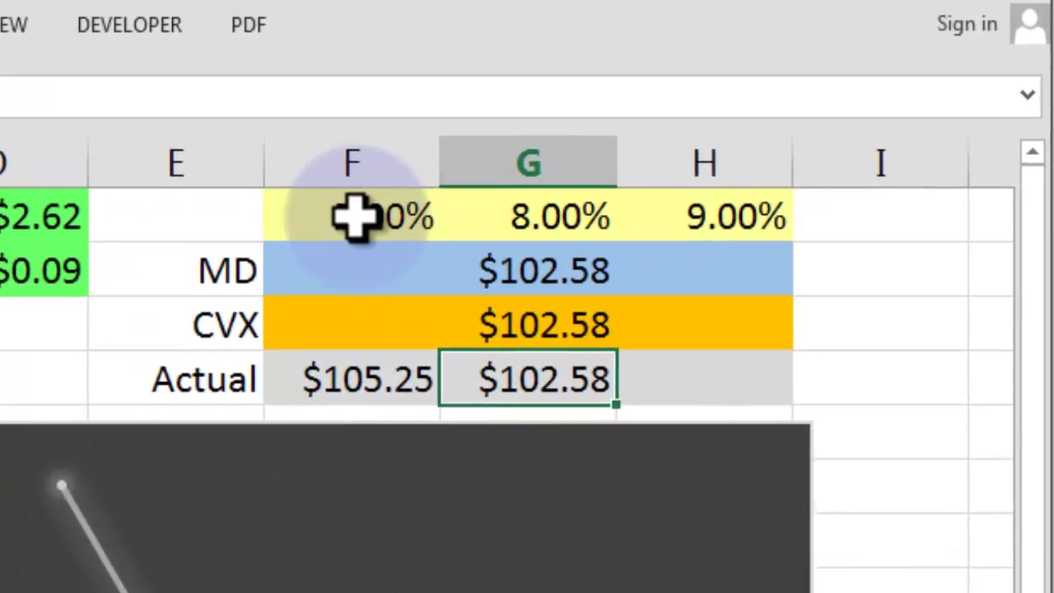
click(354, 216)
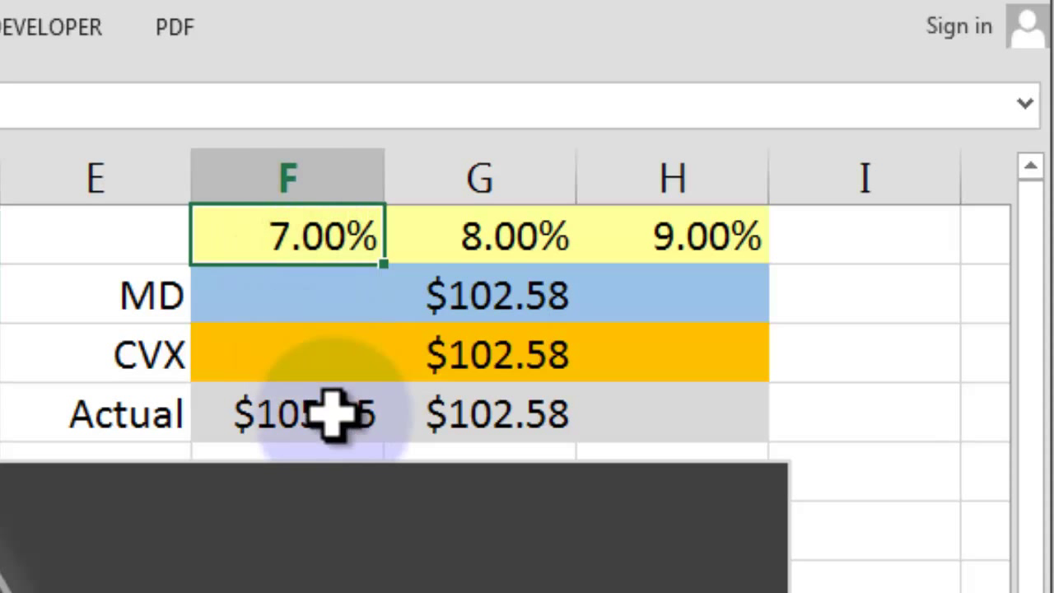
click(394, 382)
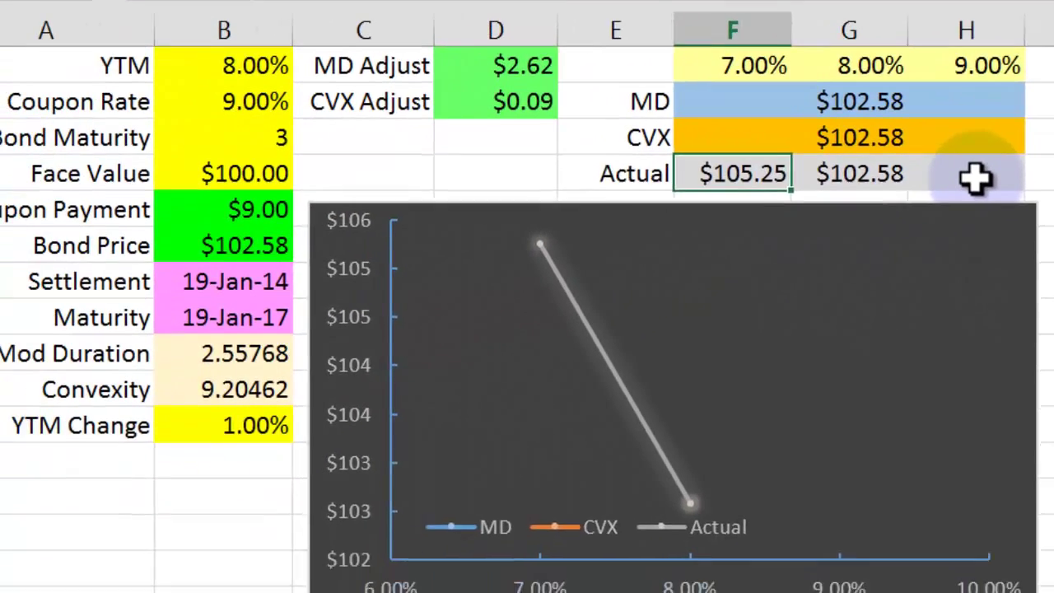
Calculate the actual bond price at the higher yield in H4 as -1*PV(H1,Bond_Maturity,Coupon_Payment,Face_Value,0)
click(759, 357)
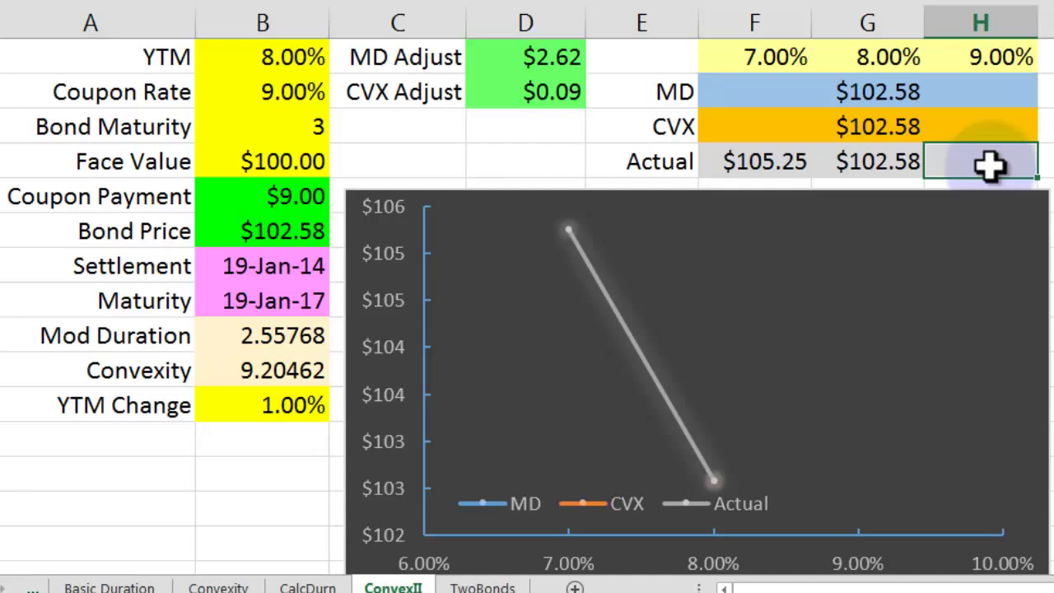
text(=)
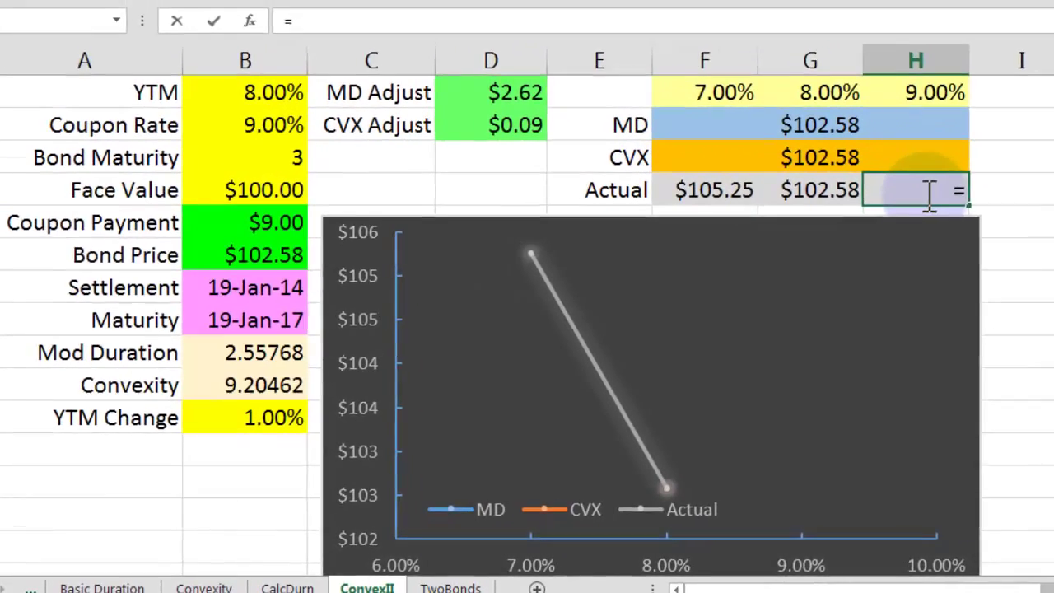
text(-1*pv()
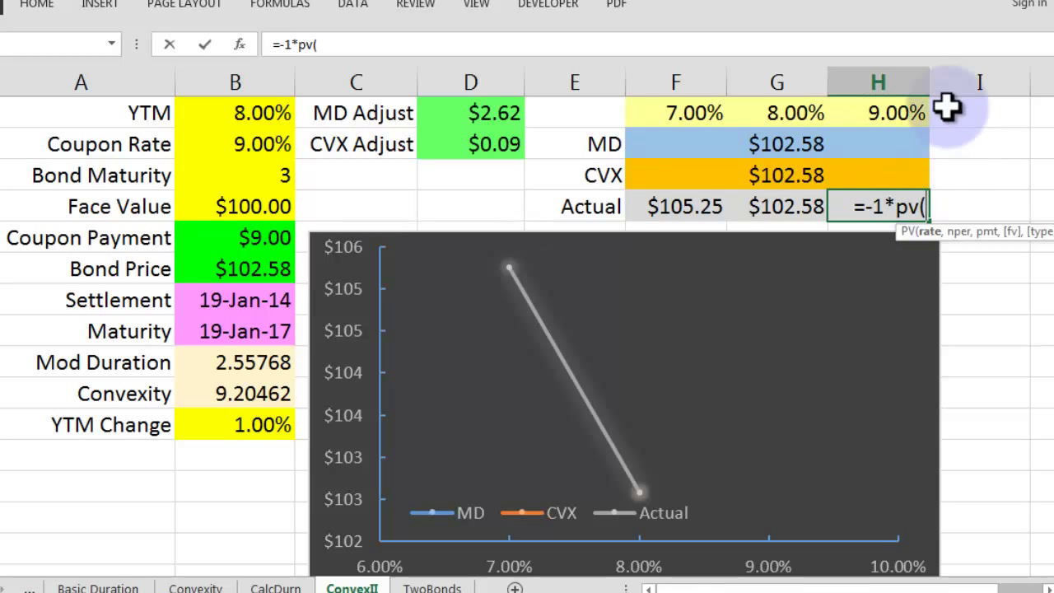
click(898, 118)
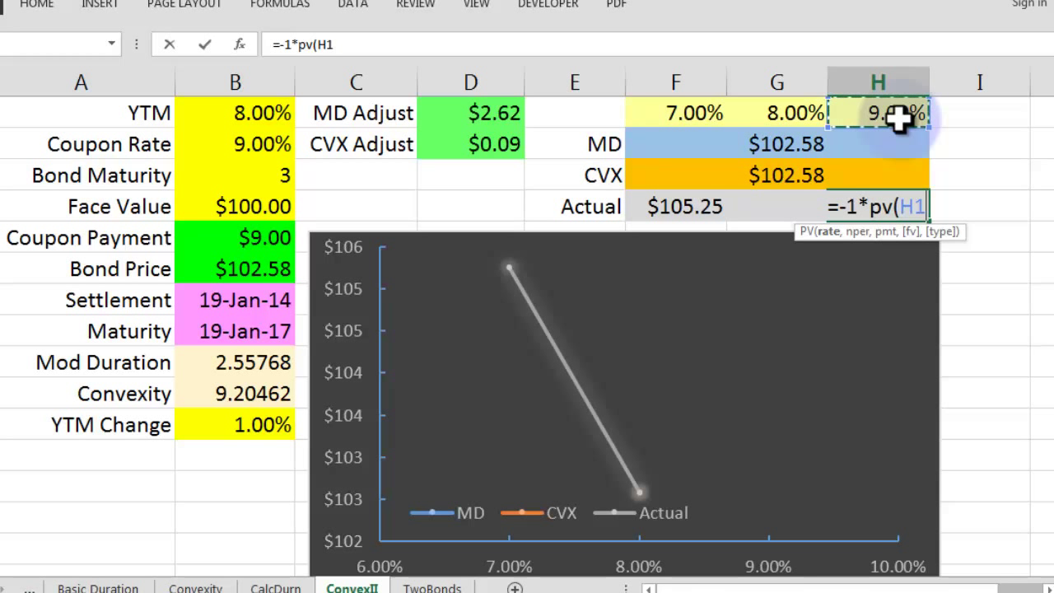
text(,)
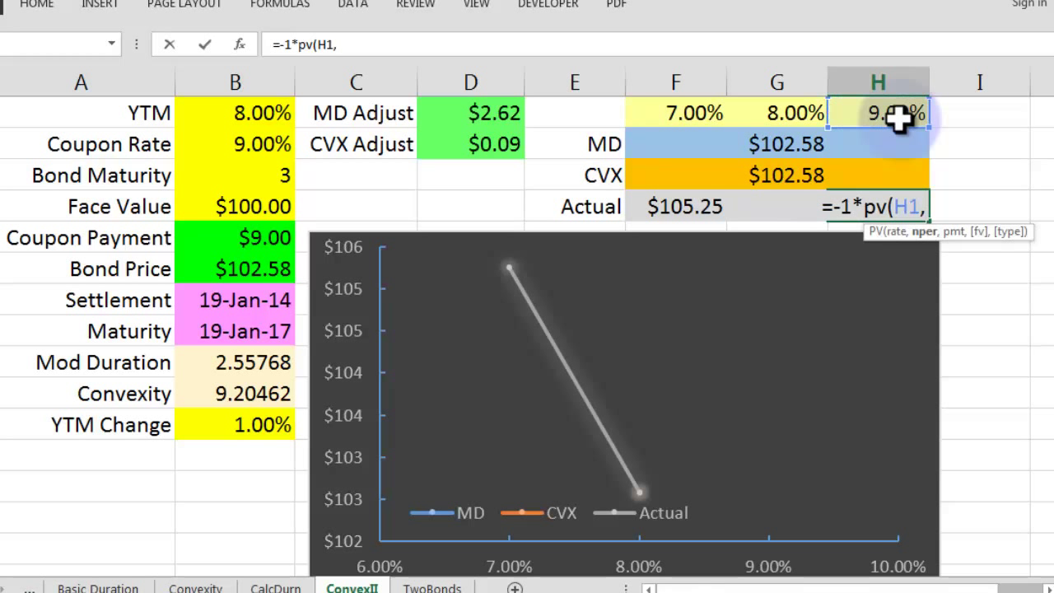
click(289, 173)
text(,)
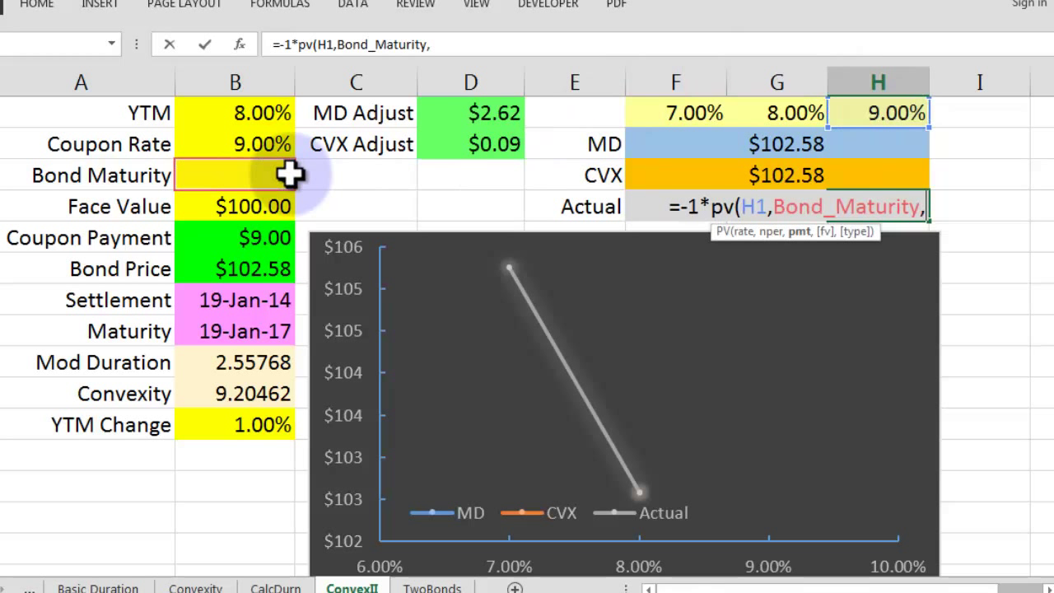
click(240, 239)
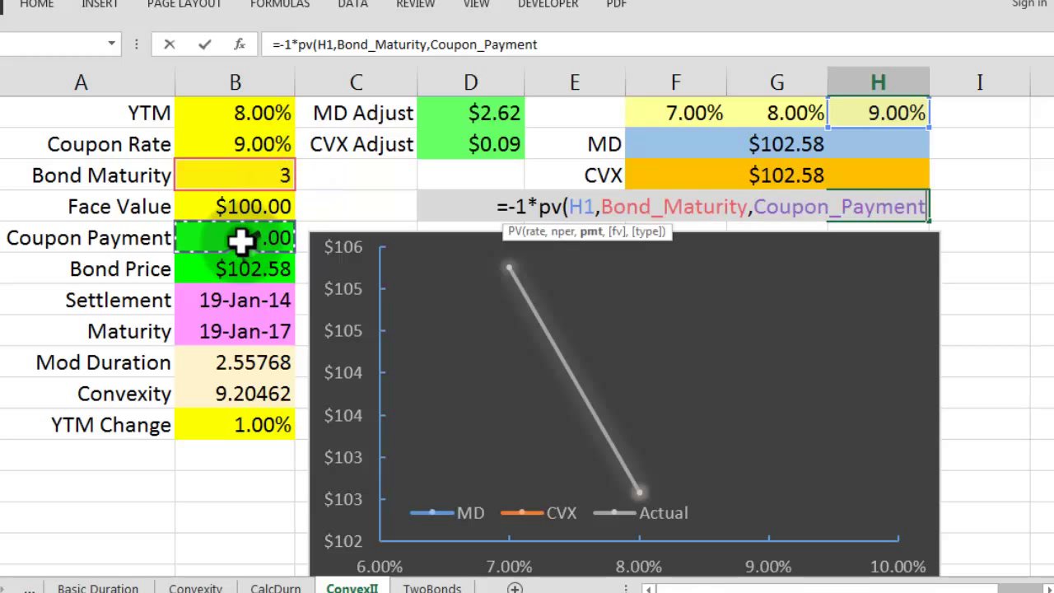
text(,)
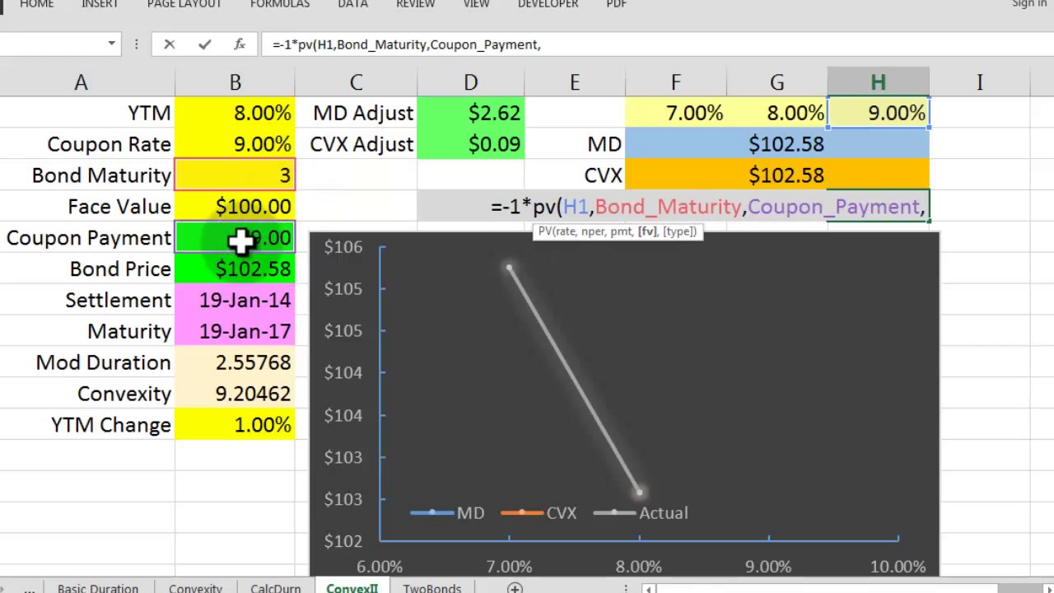
click(263, 206)
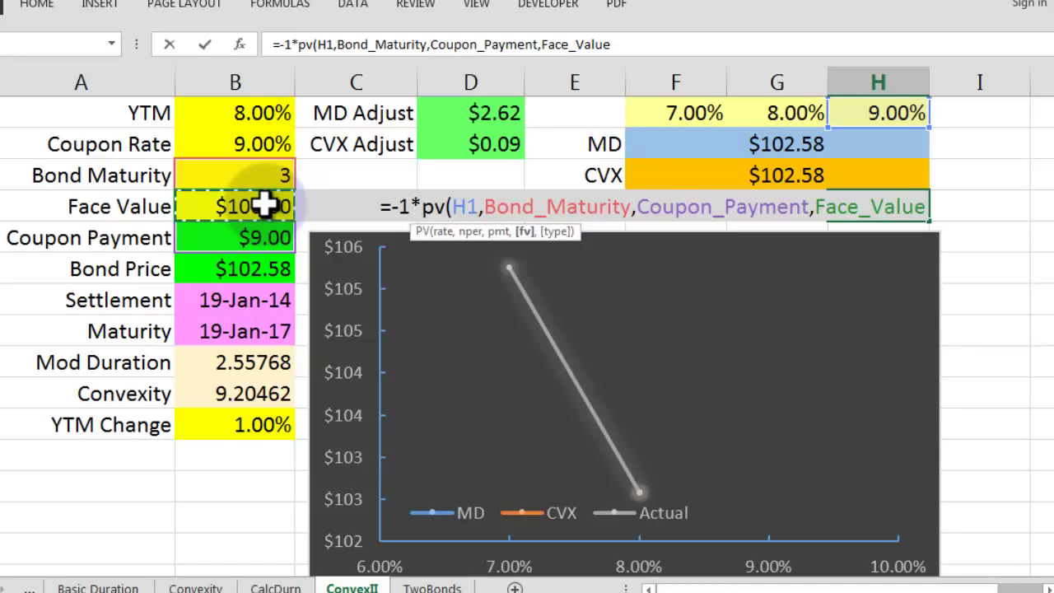
text(,0))
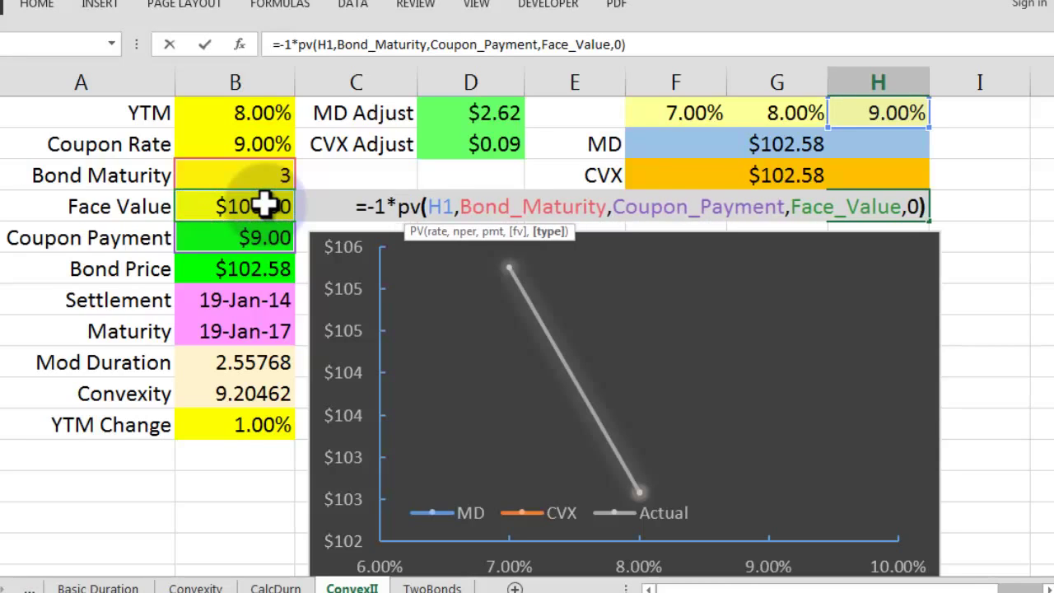
key(ctrl+Return)
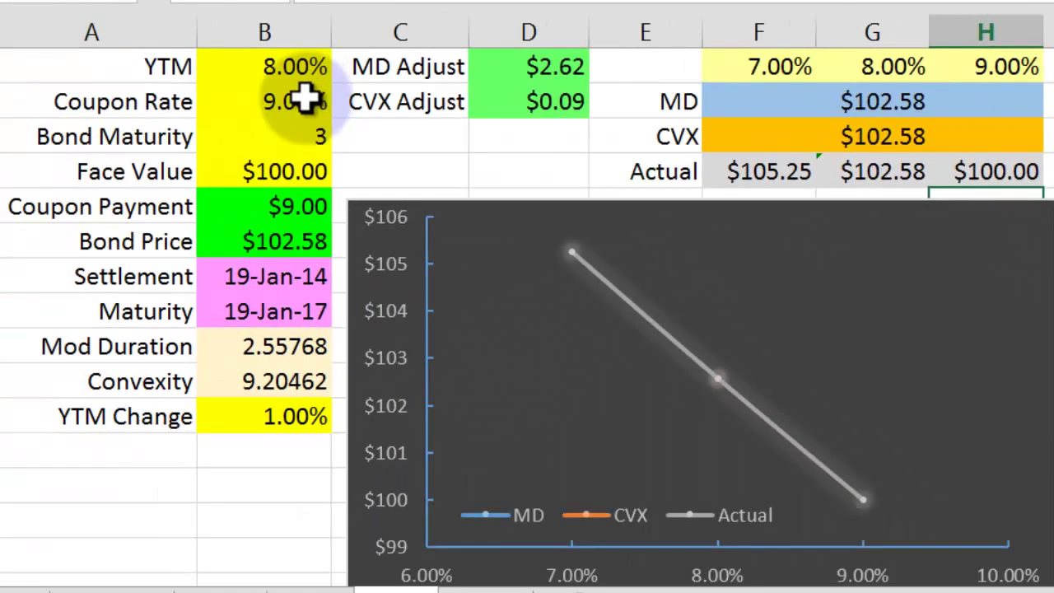
Compare the coupon rate with the higher yield heading and examine the actual prices across F4 to H4
click(305, 101)
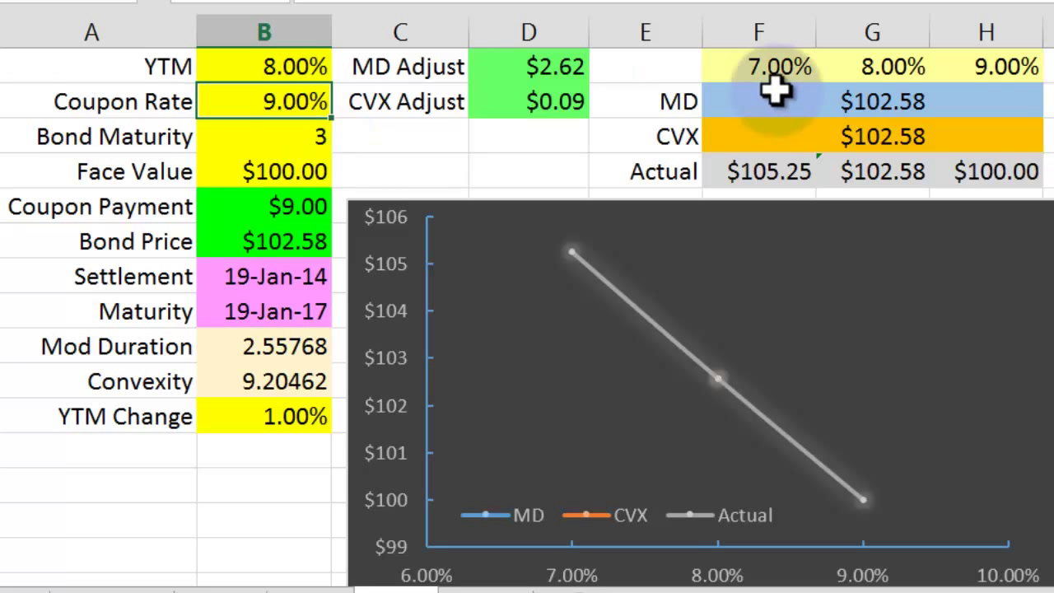
click(972, 68)
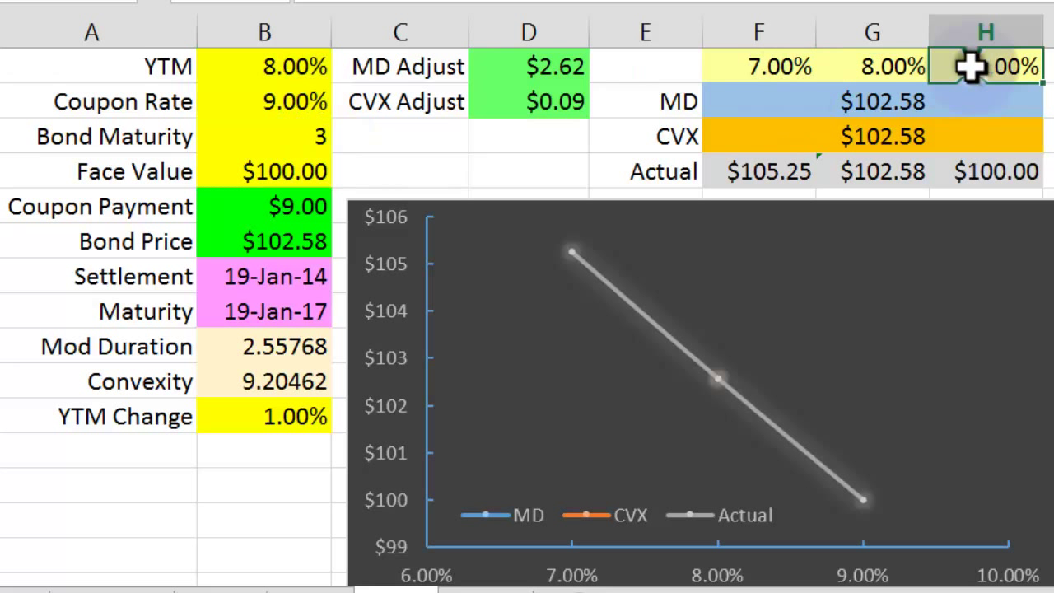
click(993, 174)
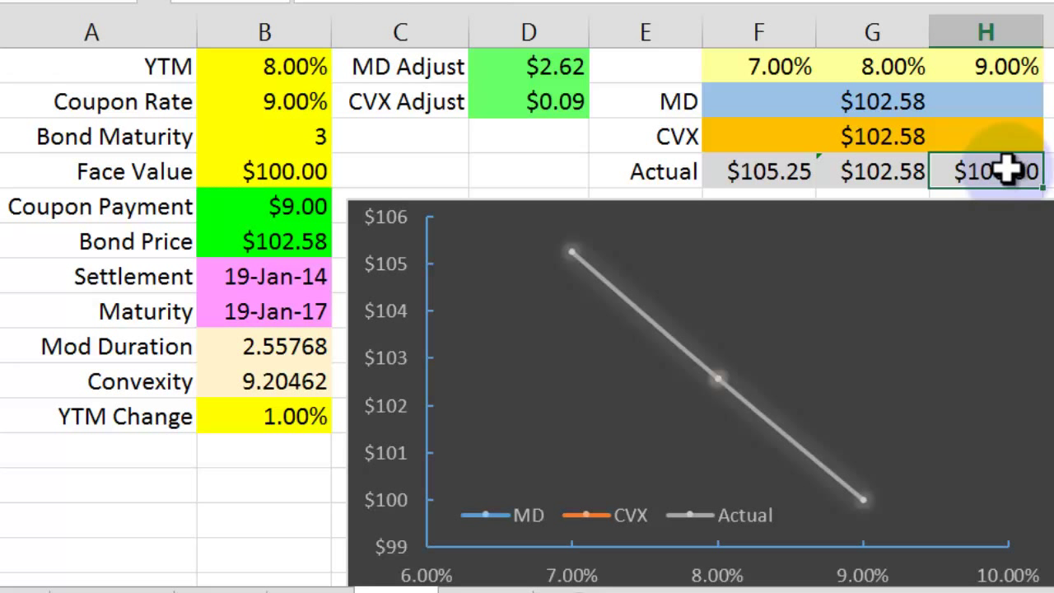
click(759, 99)
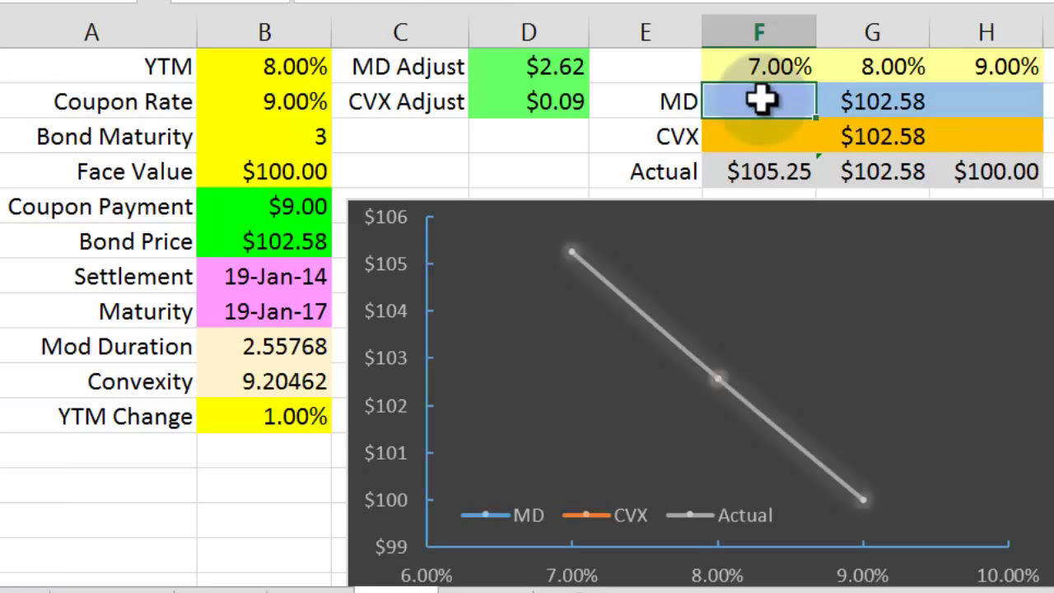
click(835, 100)
click(760, 167)
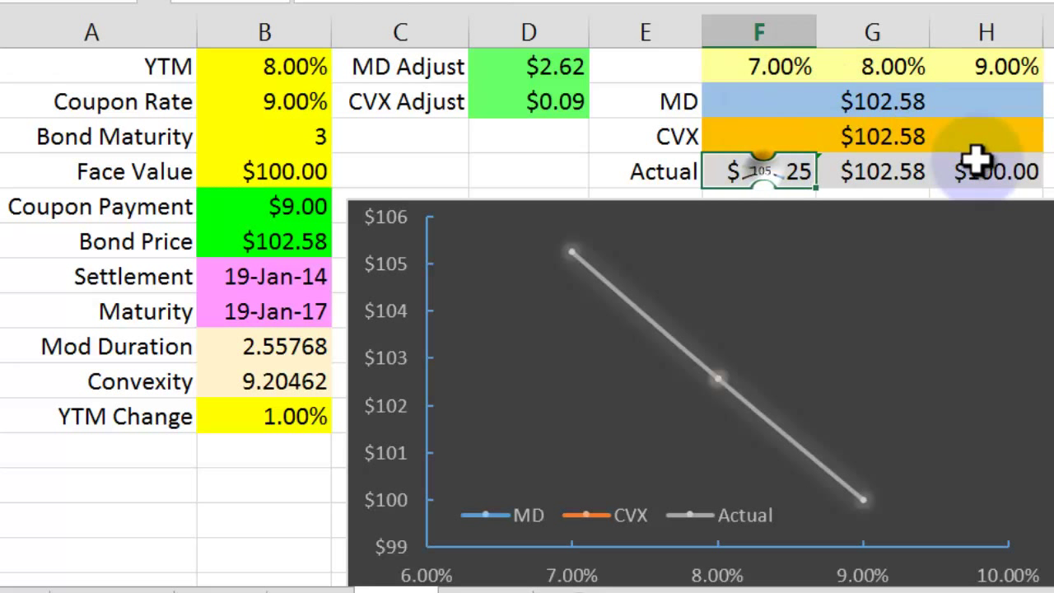
click(973, 169)
click(778, 170)
click(871, 171)
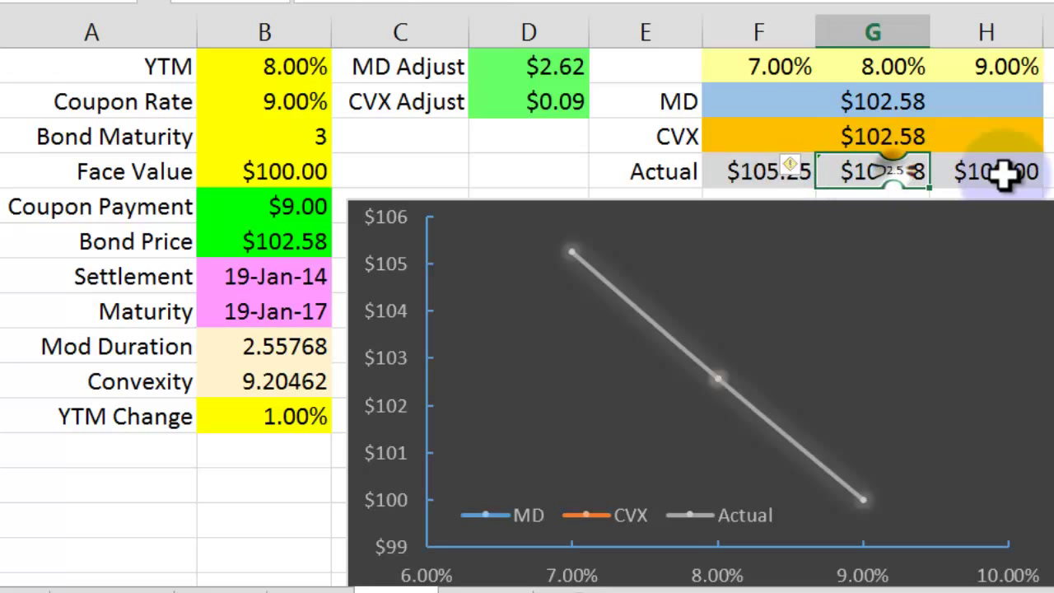
click(1003, 172)
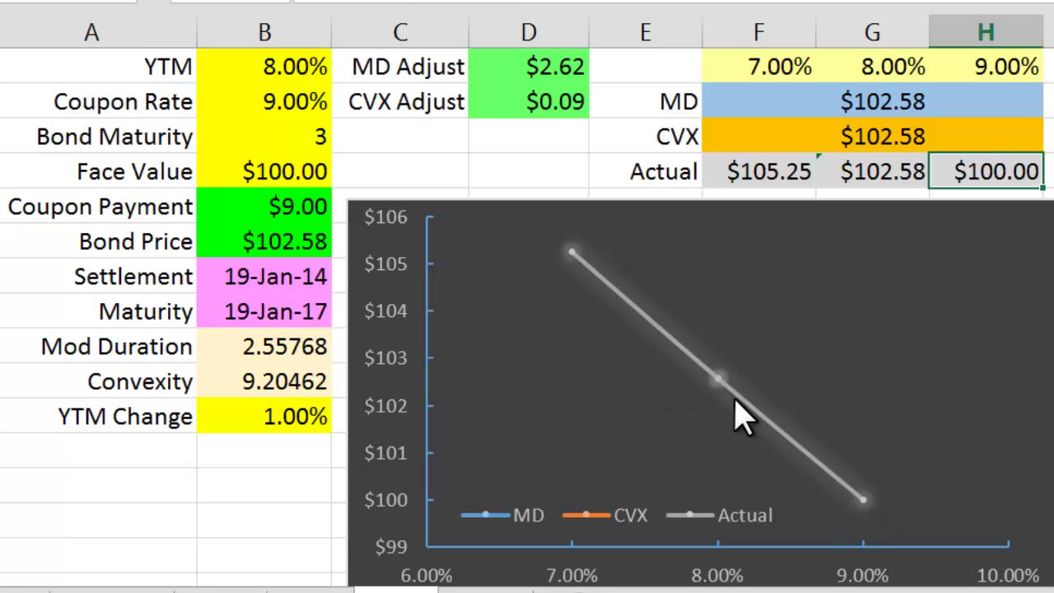
Set Bond Maturity to 30 and YTM Change to 2% to examine the curvature of the charted actual prices
click(293, 138)
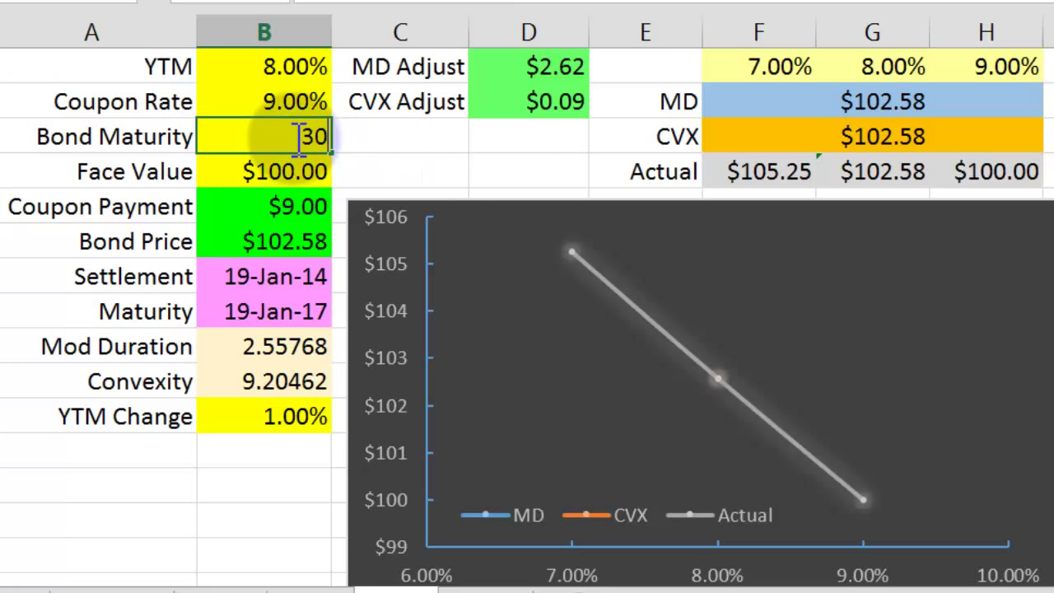
text(30)
key(Return)
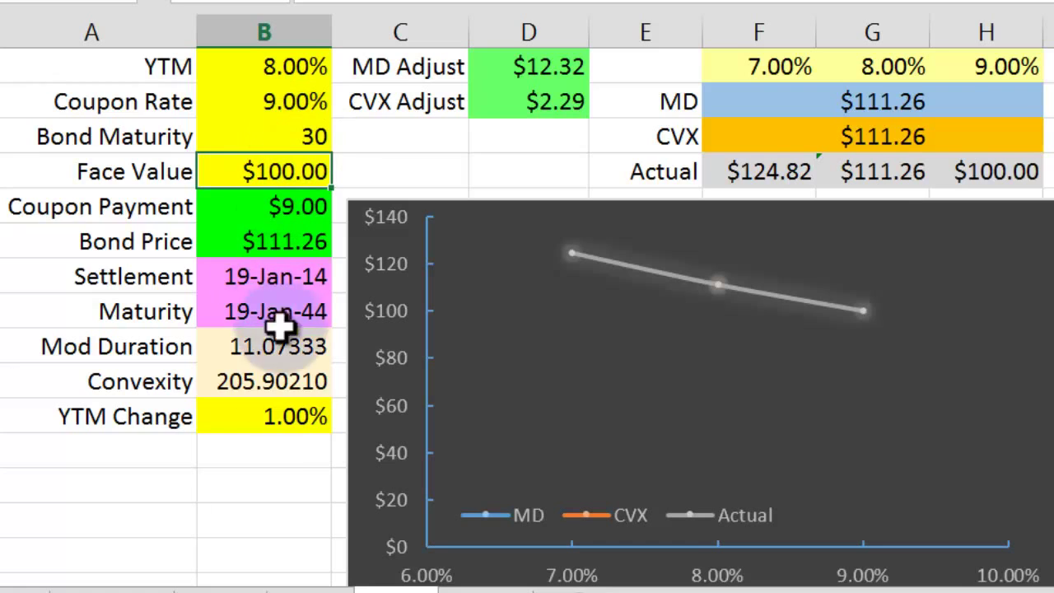
click(284, 417)
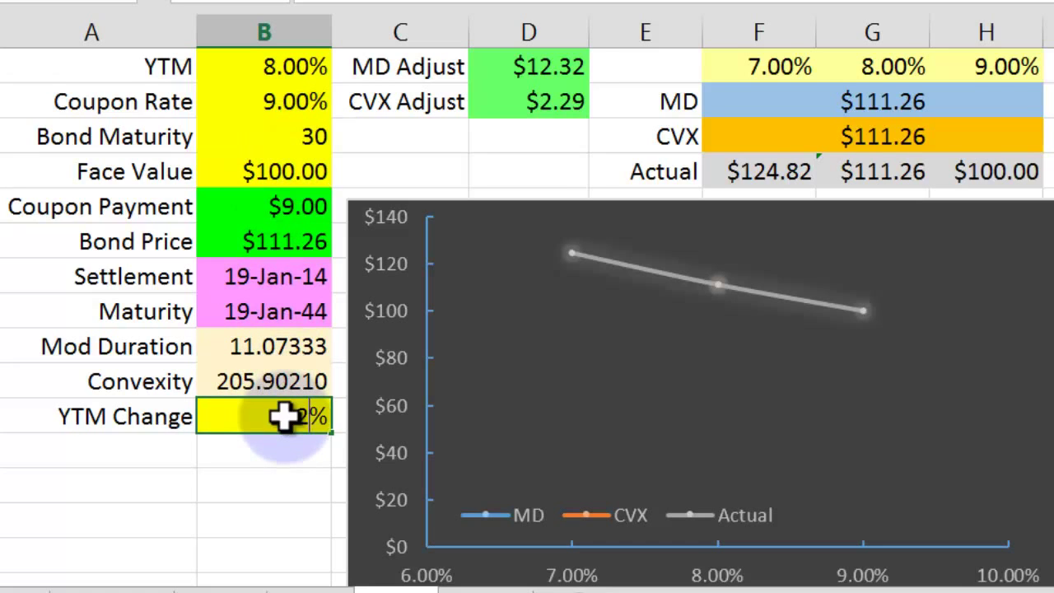
text(2)
key(Return)
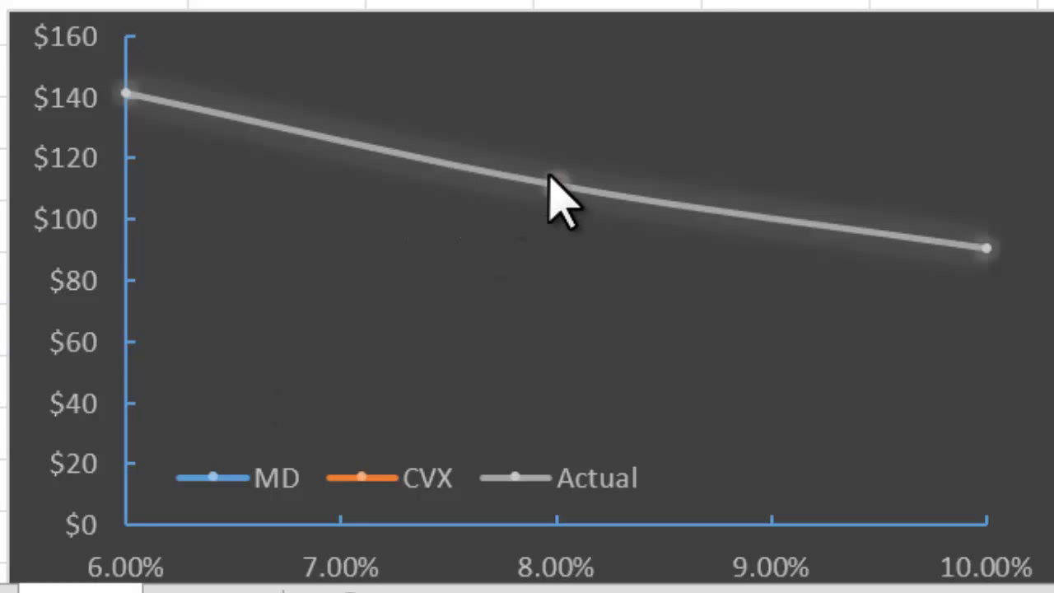
mouse_move(552, 186)
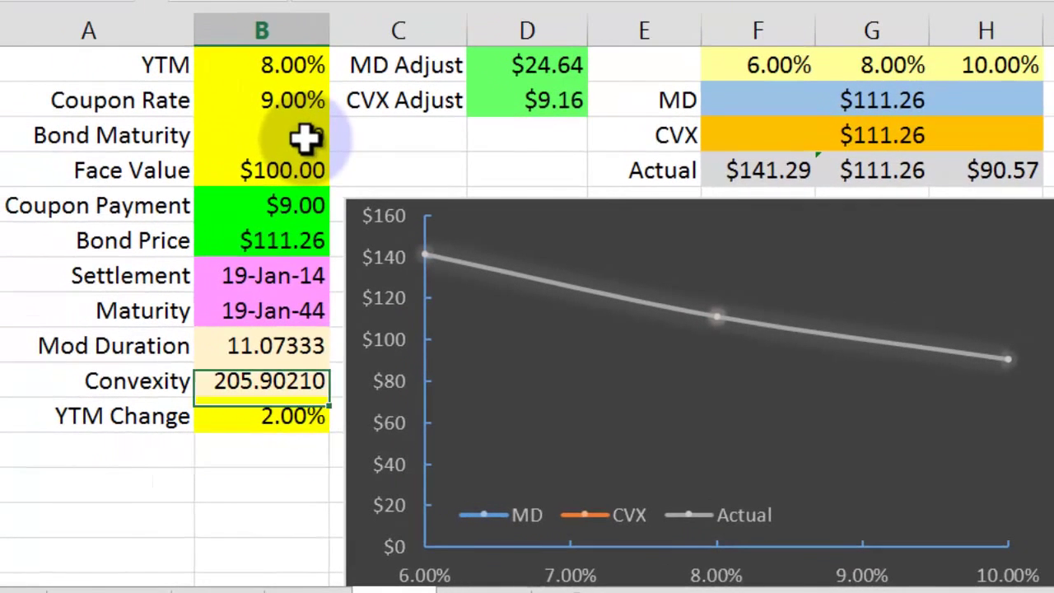
Restore Bond Maturity to 3 and YTM Change to 1%
click(124, 23)
key(Delete)
key(Delete)
key(Down)
key(Down)
key(Down)
key(Down)
key(Down)
key(Down)
key(Down)
key(Down)
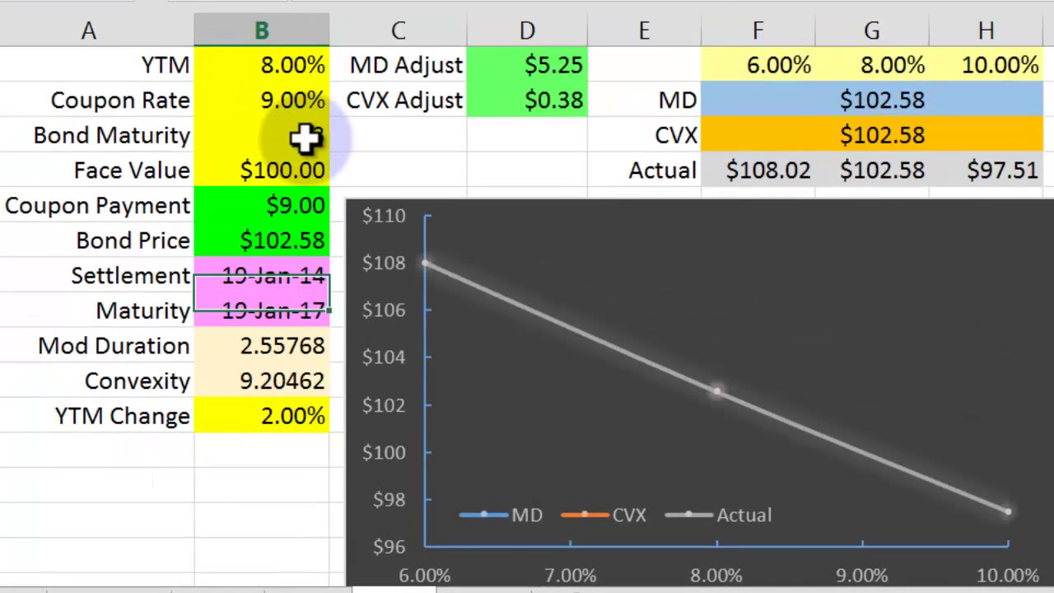
text(1)
key(Return)
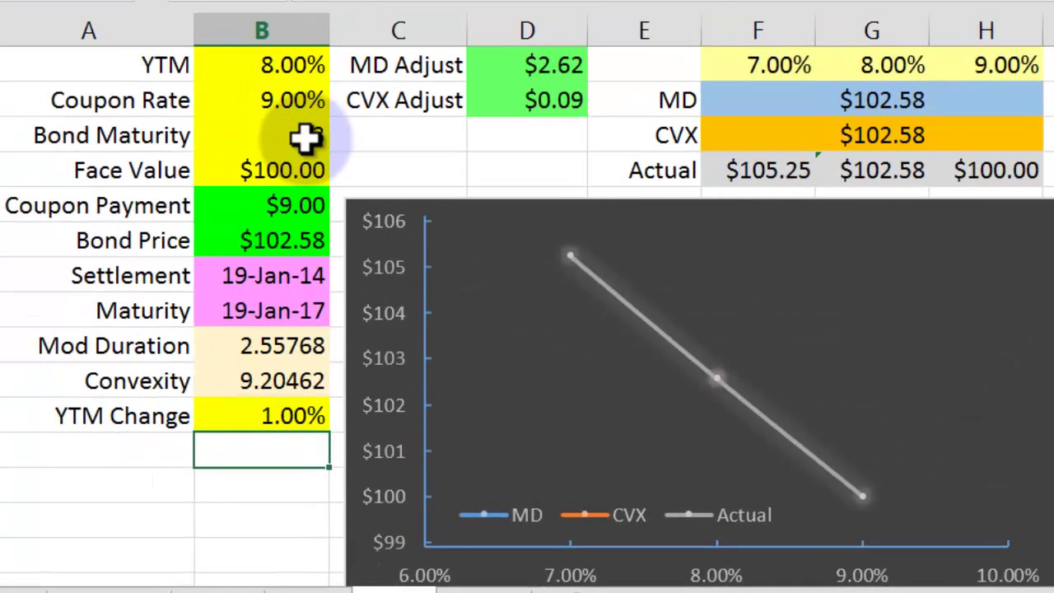
Calculate the modified duration price estimate at the lower yield in F2 as G2+MD_Adjust
click(893, 103)
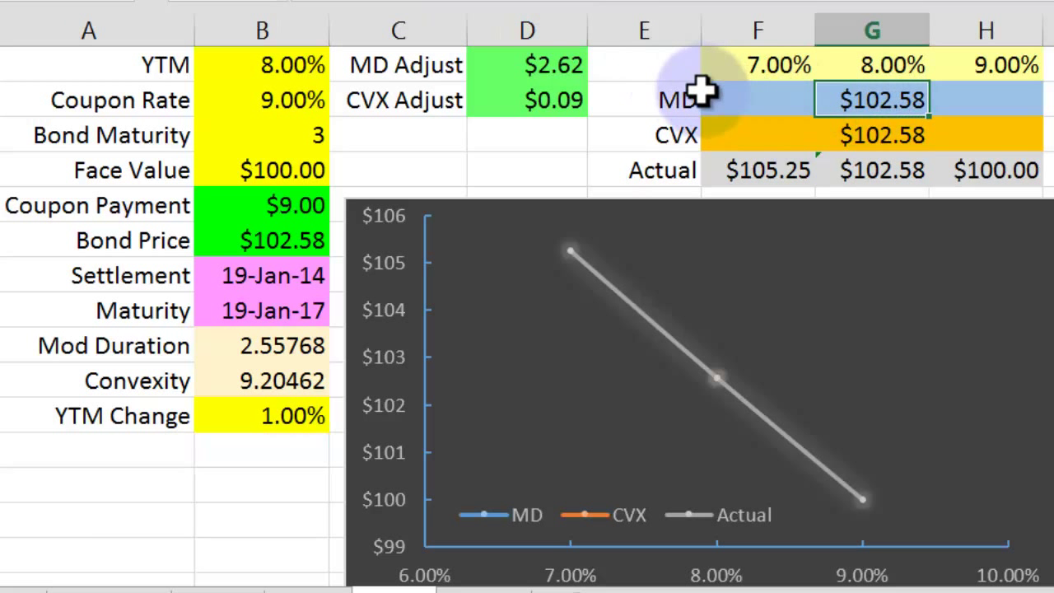
click(544, 63)
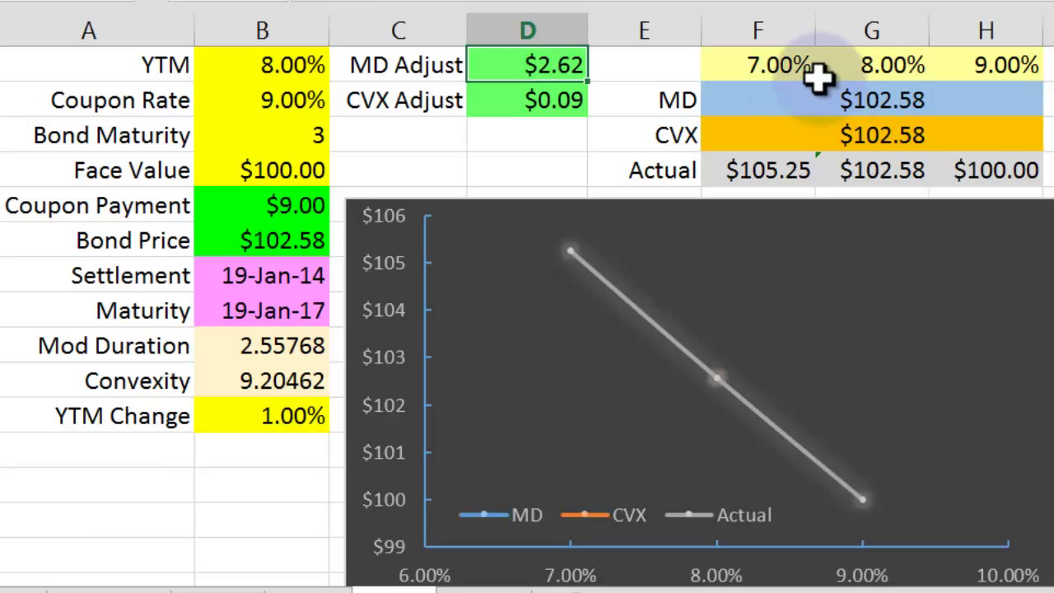
click(786, 64)
click(890, 100)
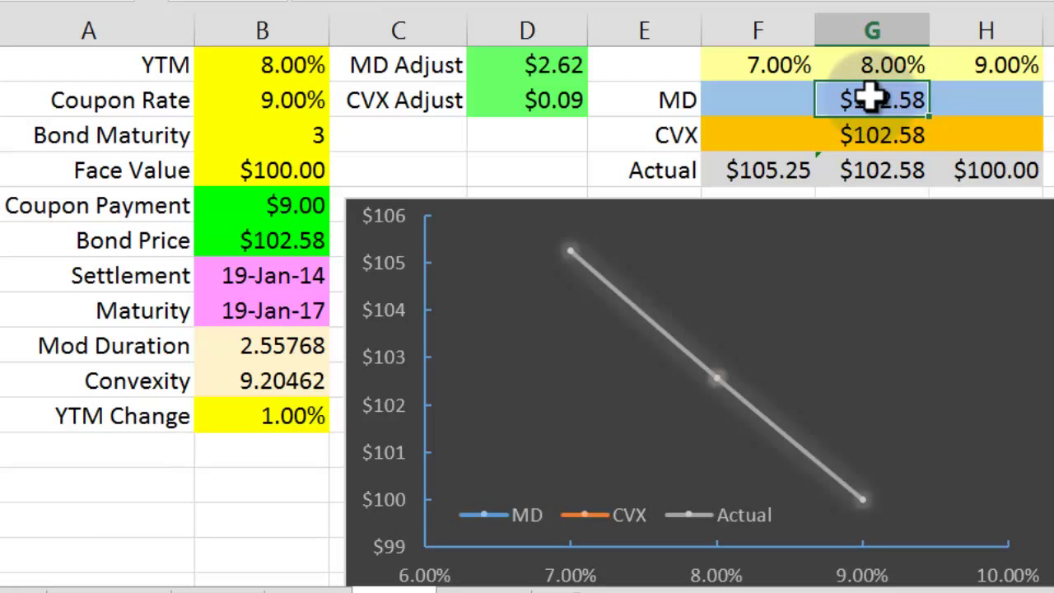
click(786, 66)
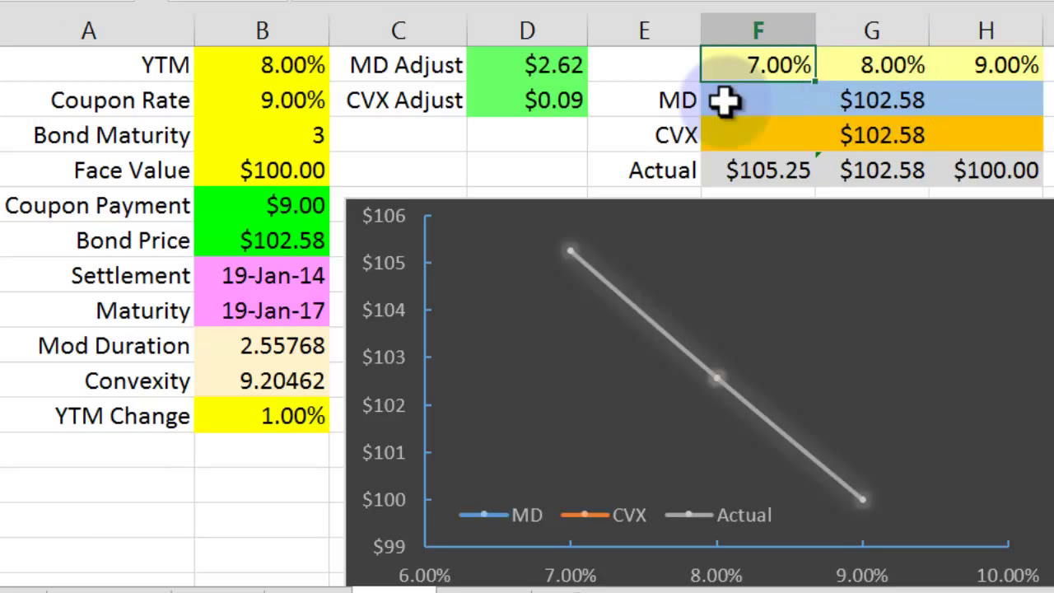
click(278, 414)
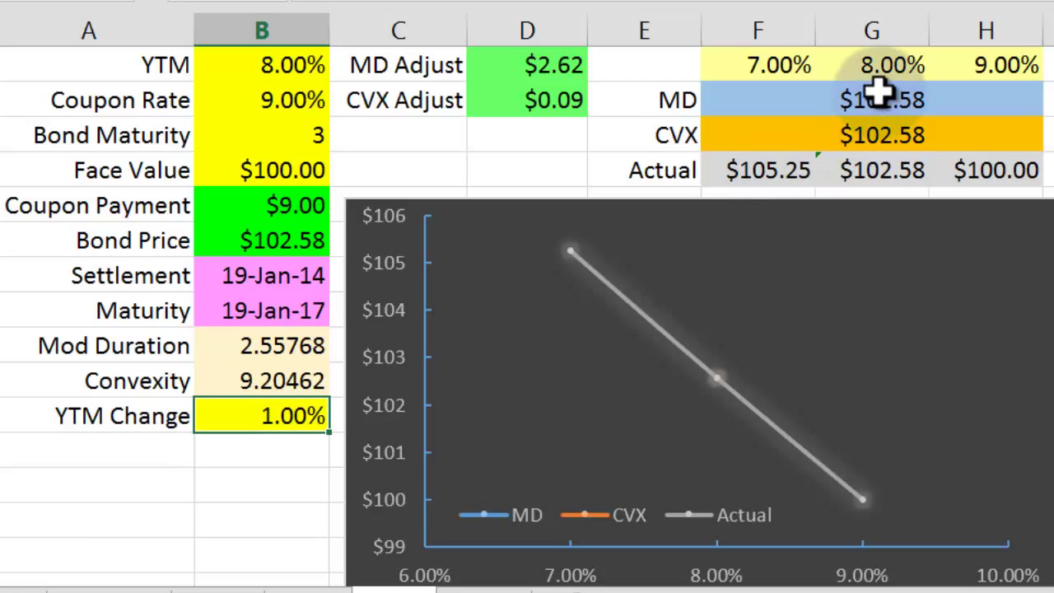
click(559, 64)
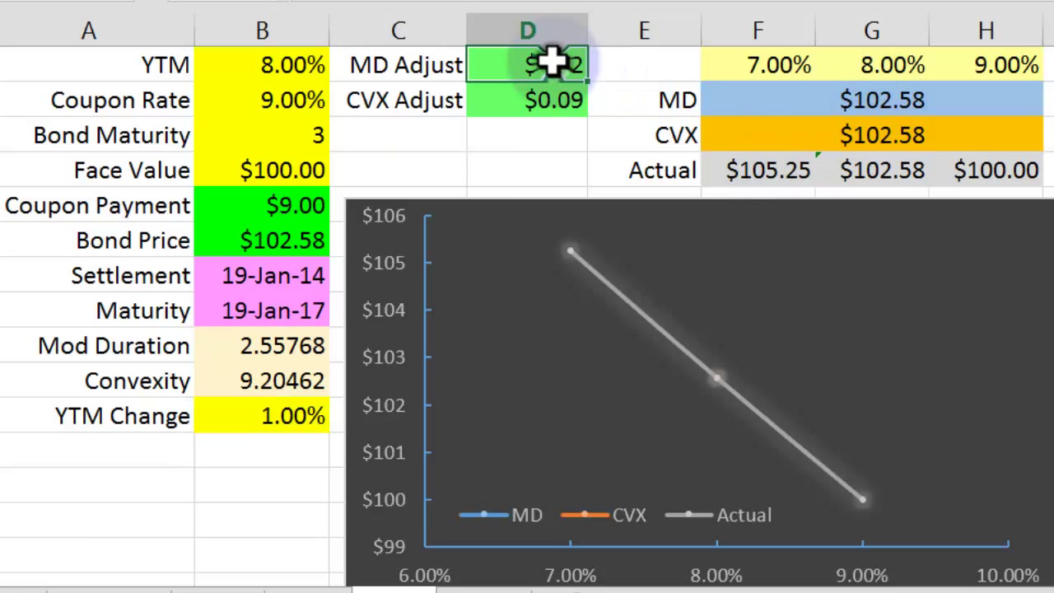
click(779, 97)
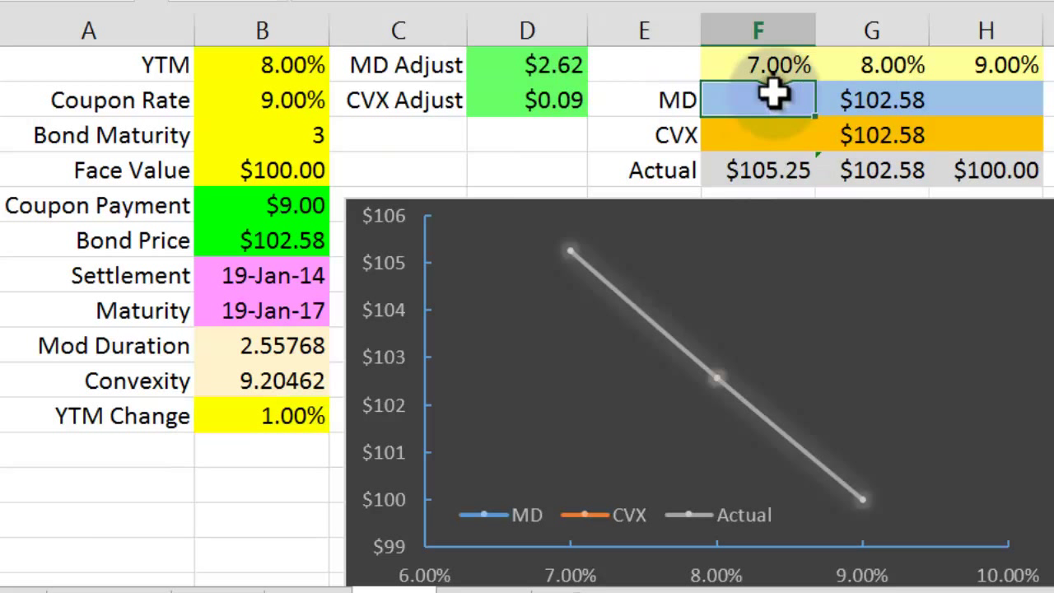
text(=)
click(915, 99)
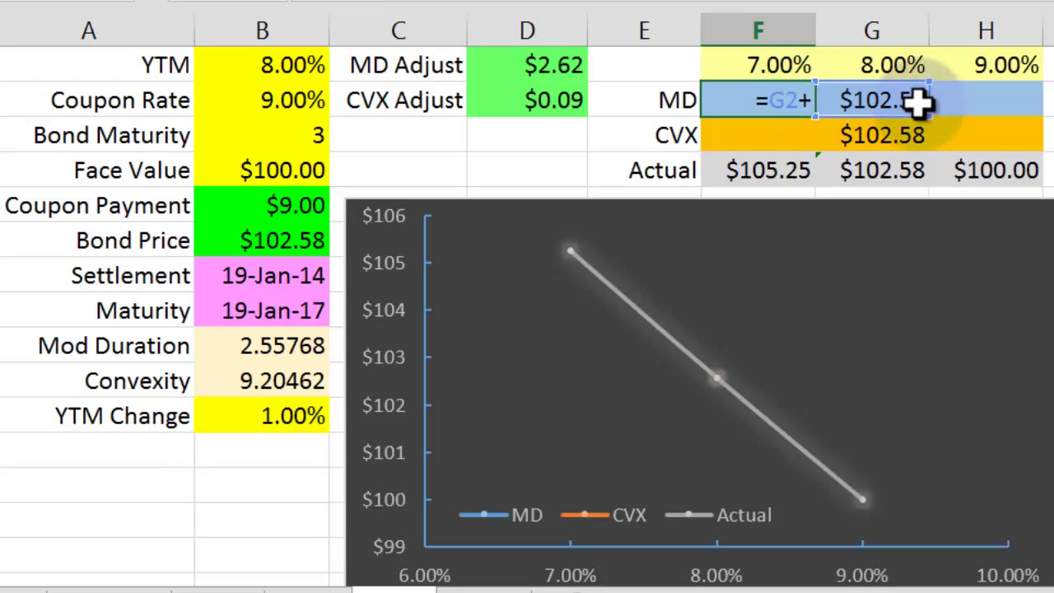
click(574, 66)
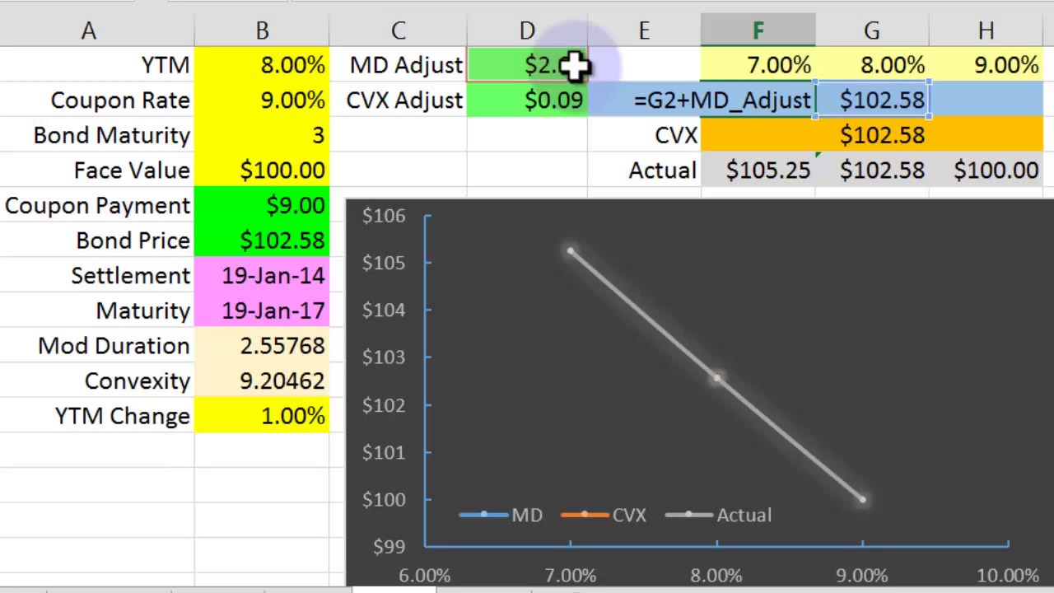
key(Return)
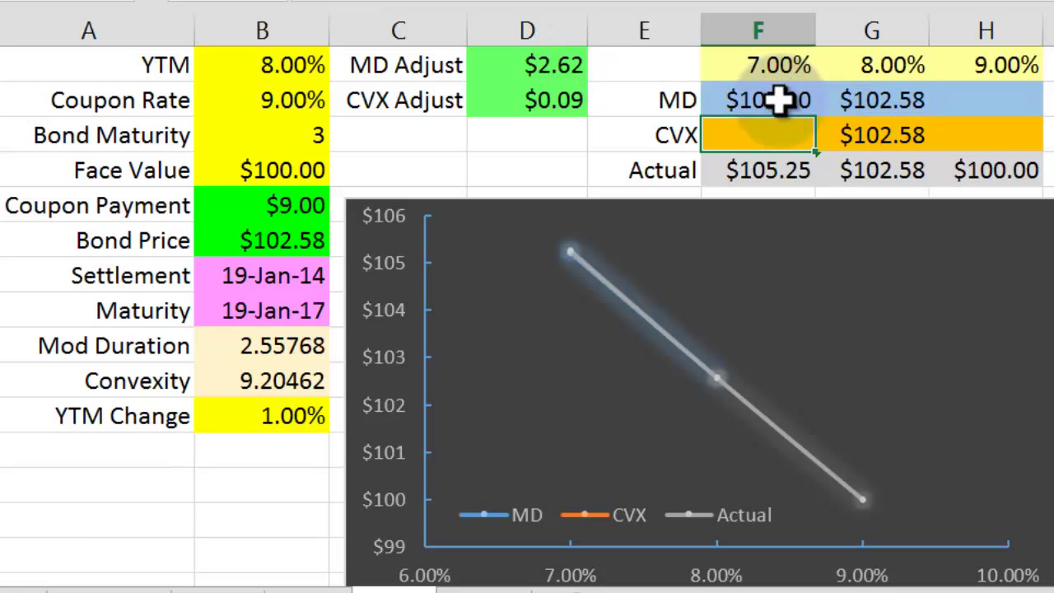
Compare the modified duration price estimate in F2 with the actual price in F4 at the lower yield
click(791, 163)
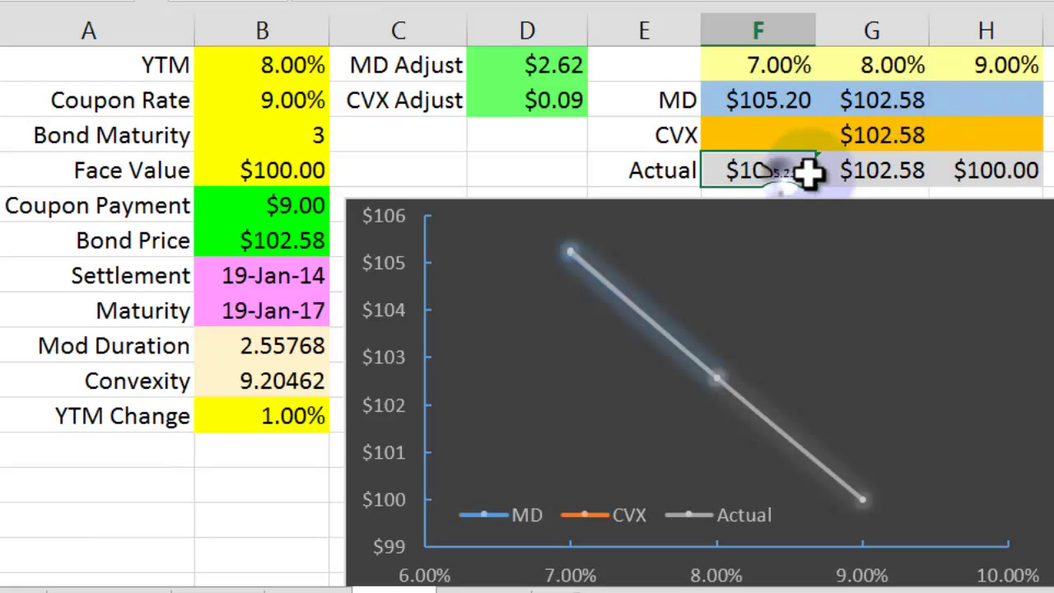
click(800, 97)
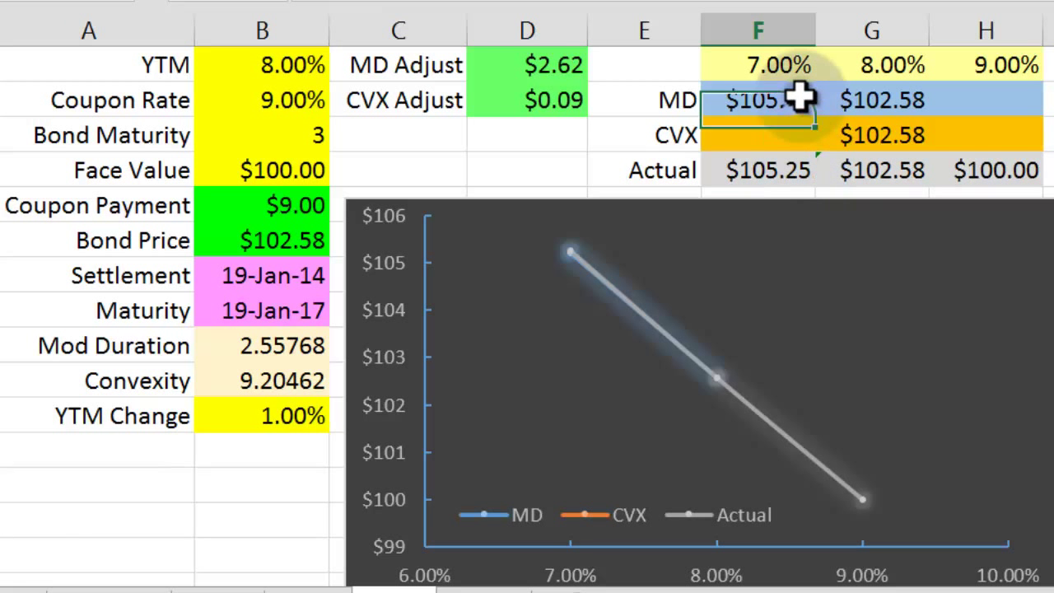
click(792, 171)
click(787, 98)
click(792, 170)
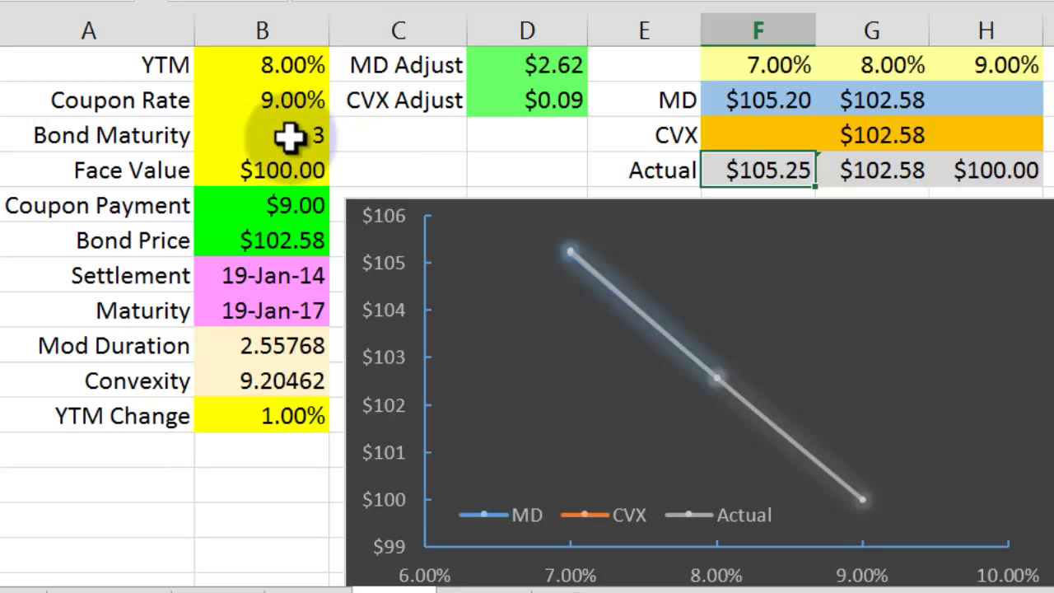
click(777, 107)
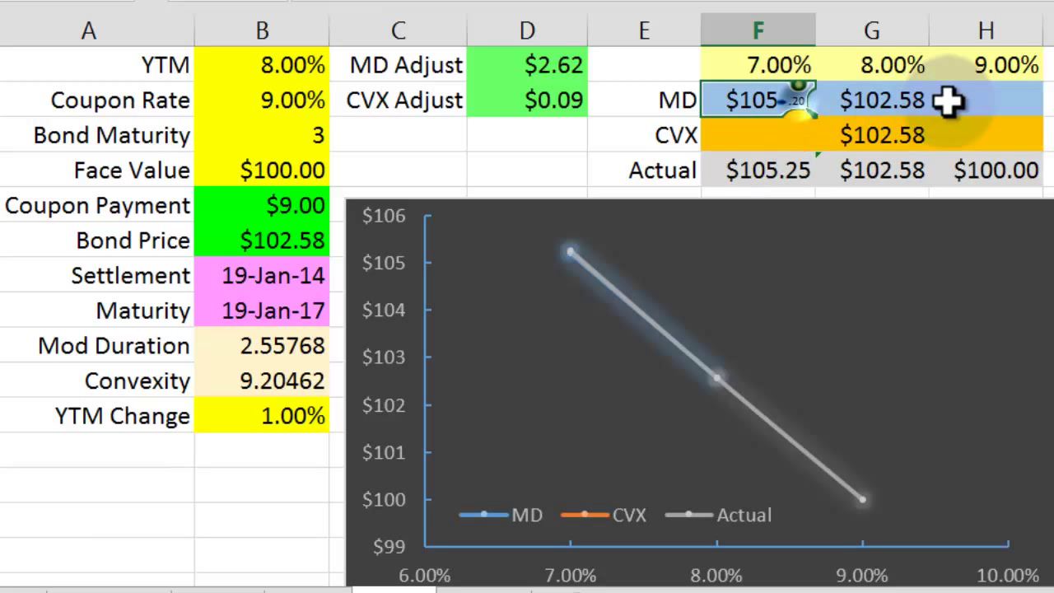
Calculate the modified duration price estimate at the higher yield in H2 as G2-MD_Adjust
click(1003, 100)
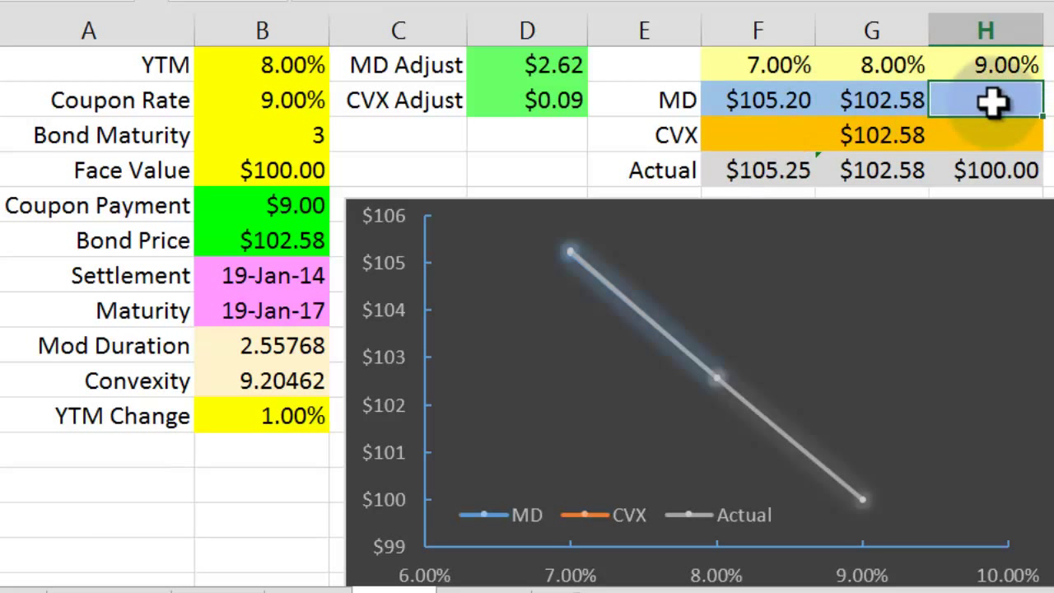
text(=)
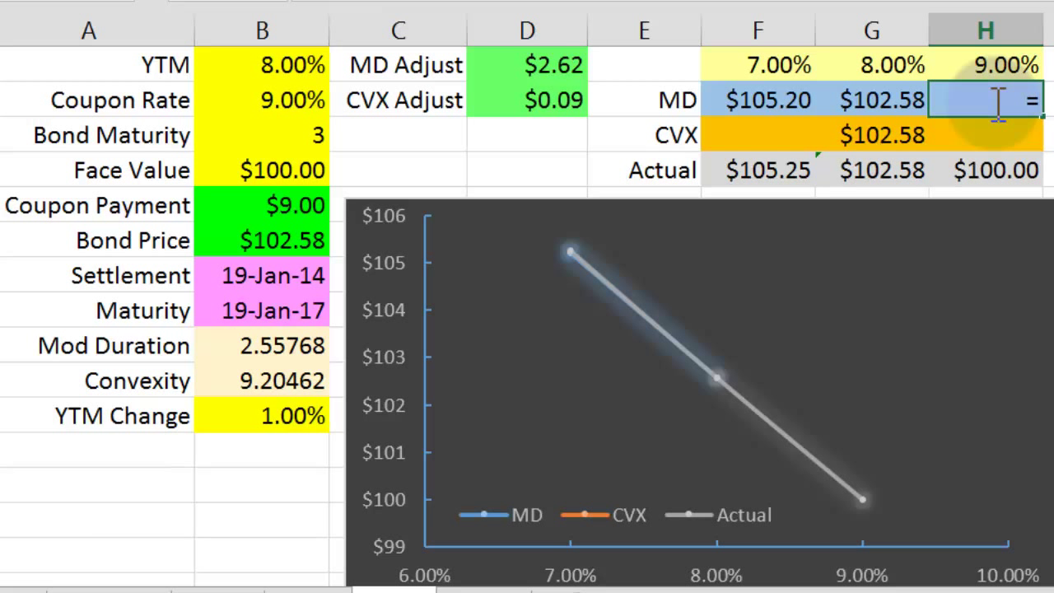
click(895, 100)
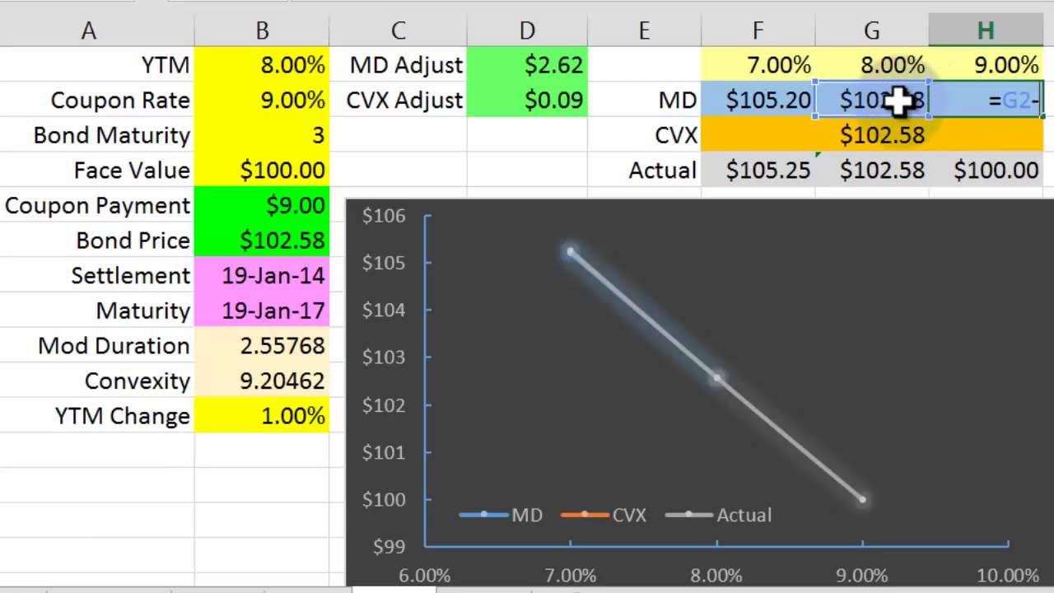
text(-)
click(576, 65)
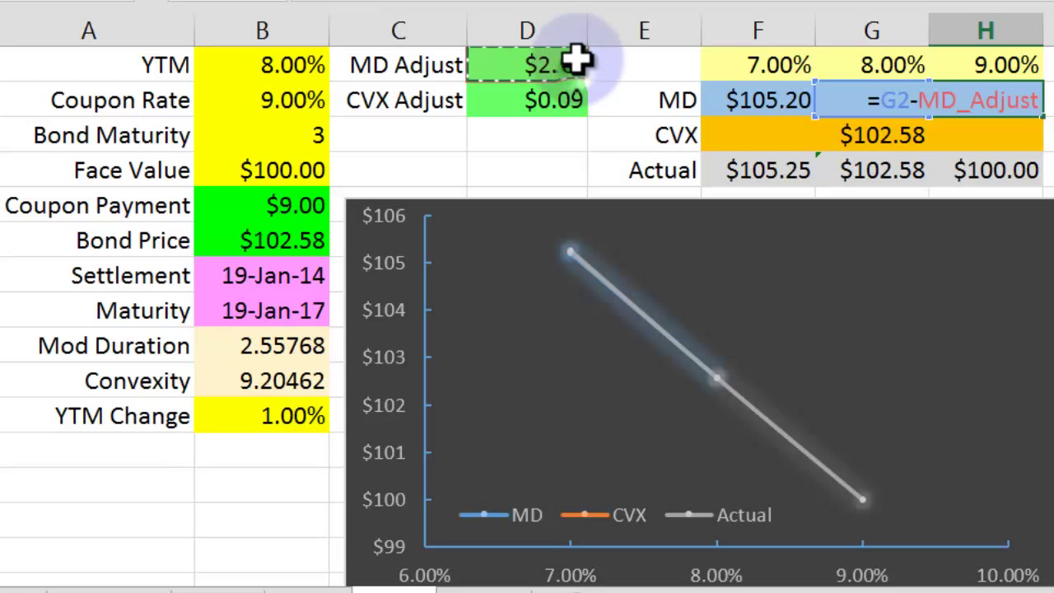
key(Return)
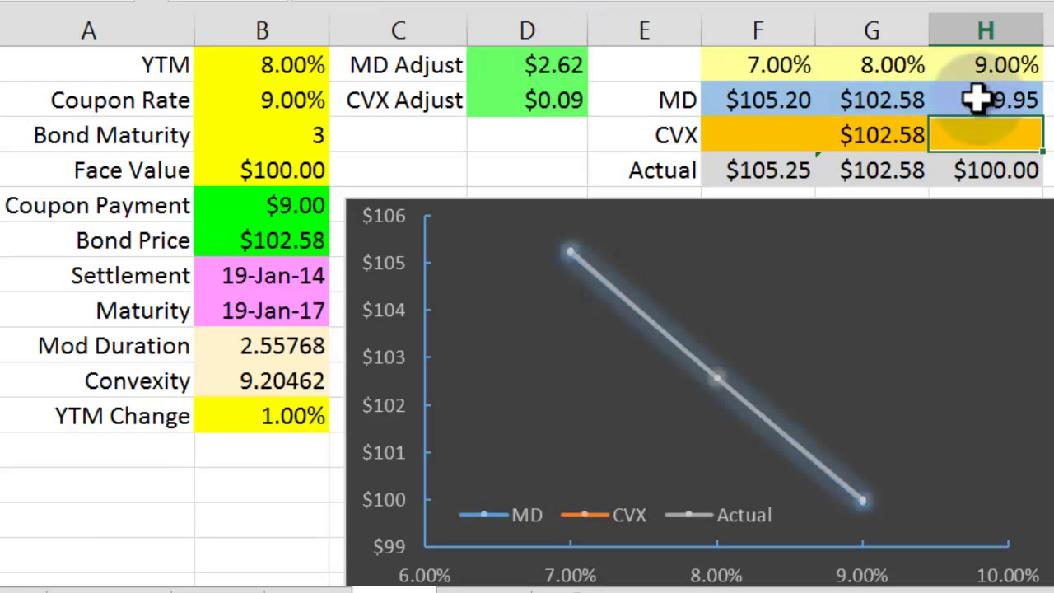
Compare the H2 estimate with the actual price in H4, and the higher yield heading with the coupon rate
click(978, 100)
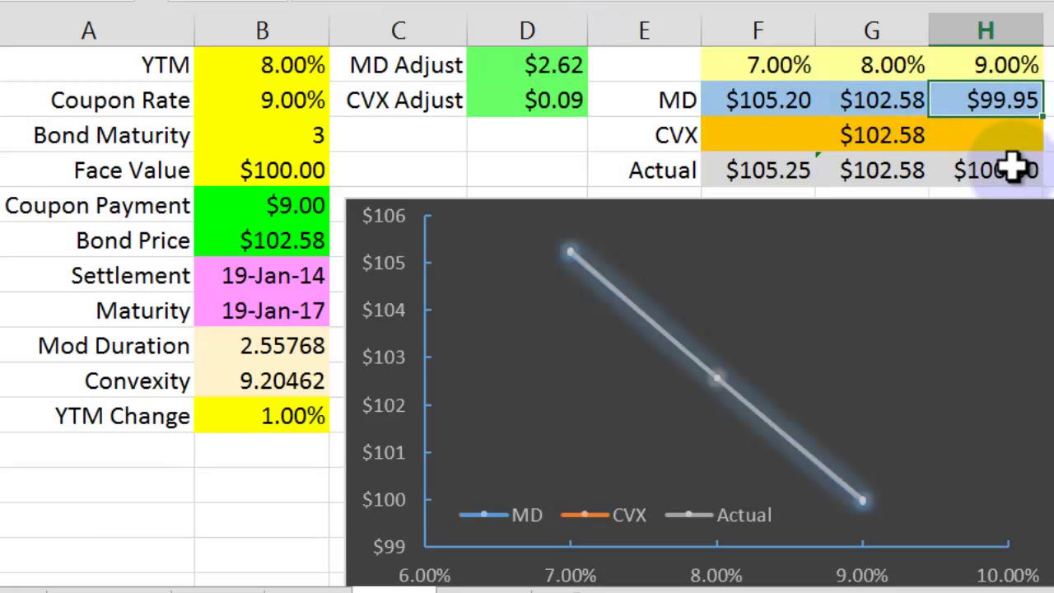
click(1009, 169)
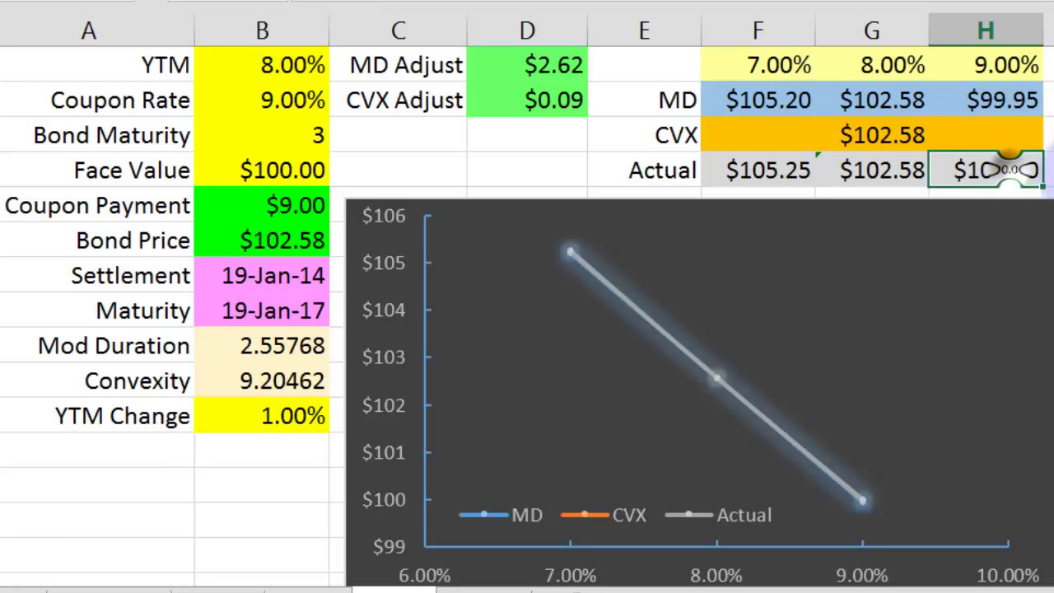
click(1018, 72)
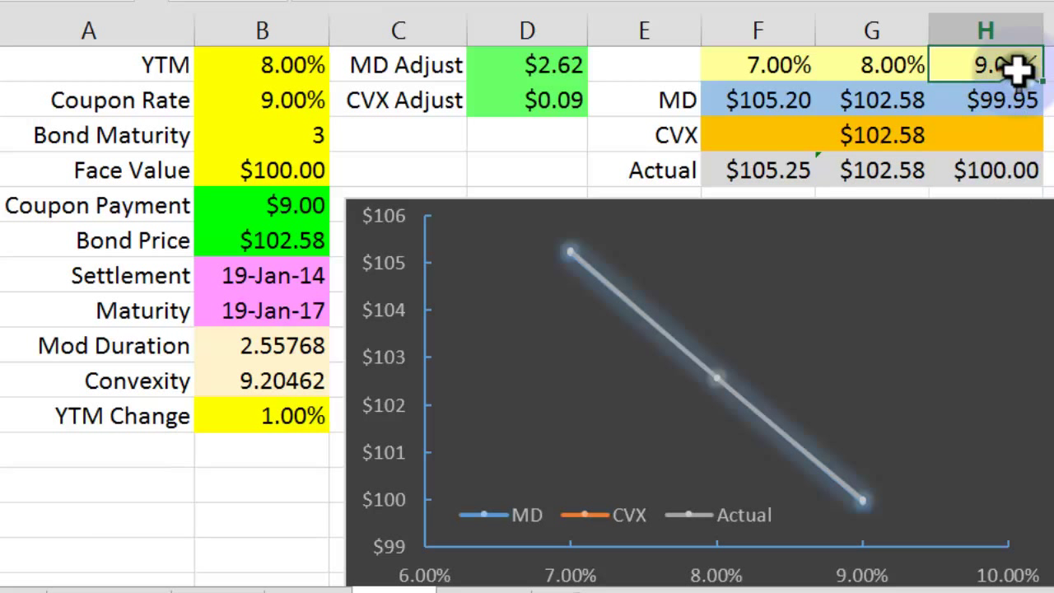
click(289, 99)
click(971, 171)
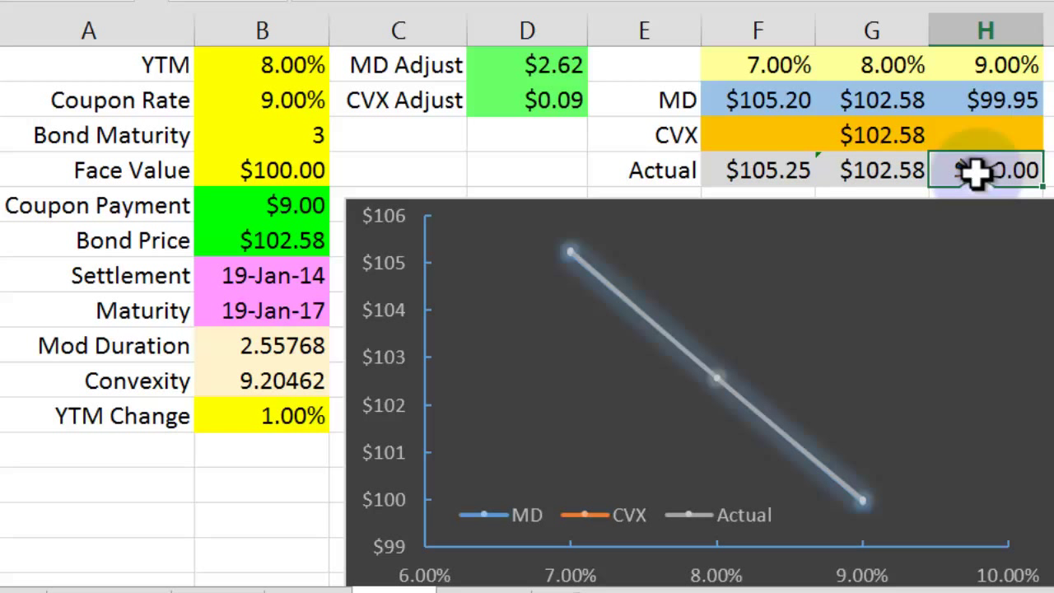
click(1004, 96)
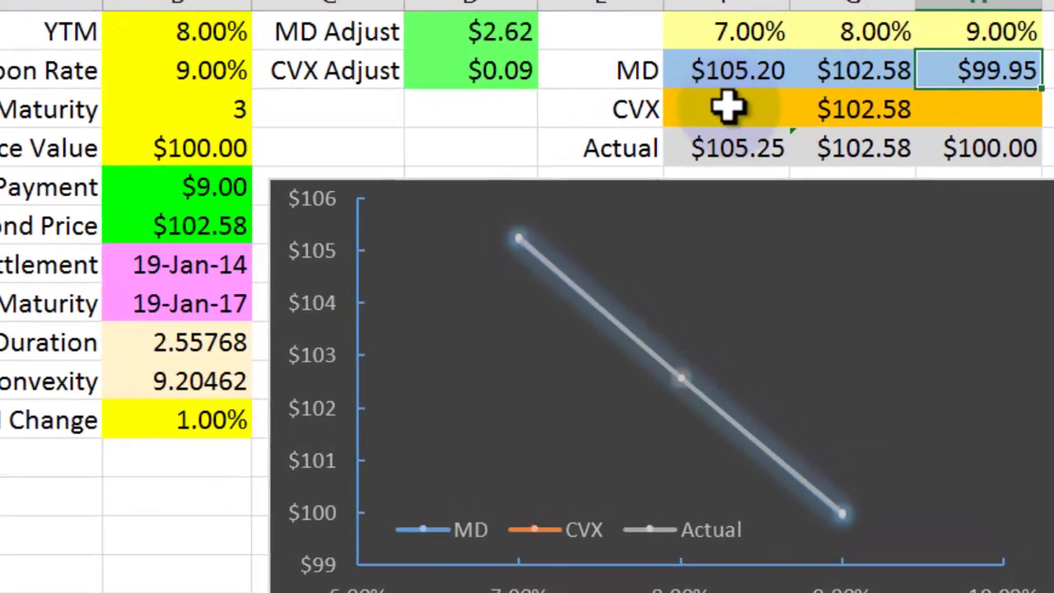
Calculate the convexity price estimate at the lower yield in F3 as G3+MD_Adjust+CVX_Adjust
click(728, 105)
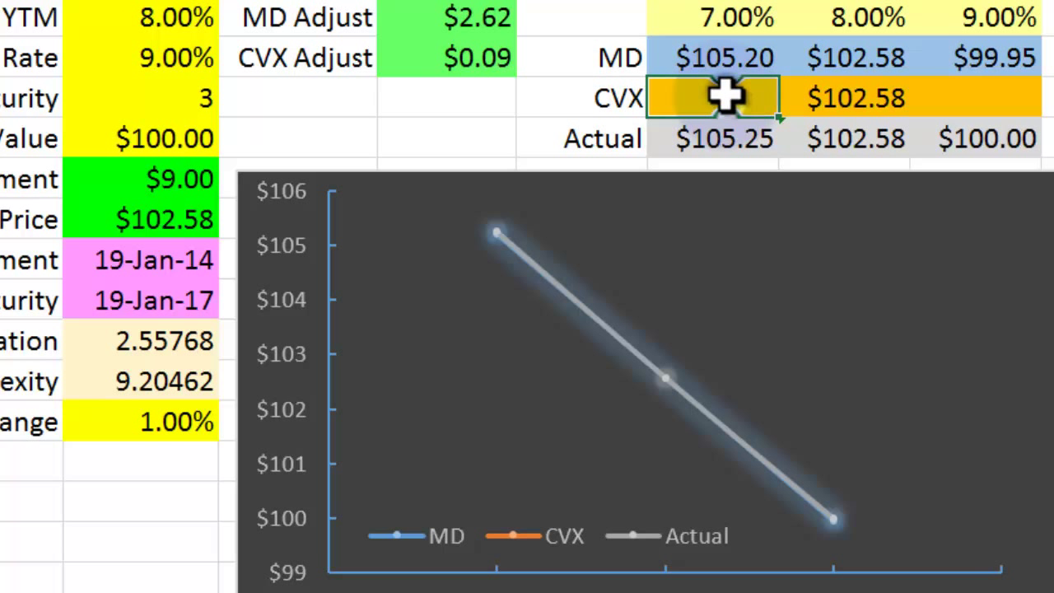
text(=)
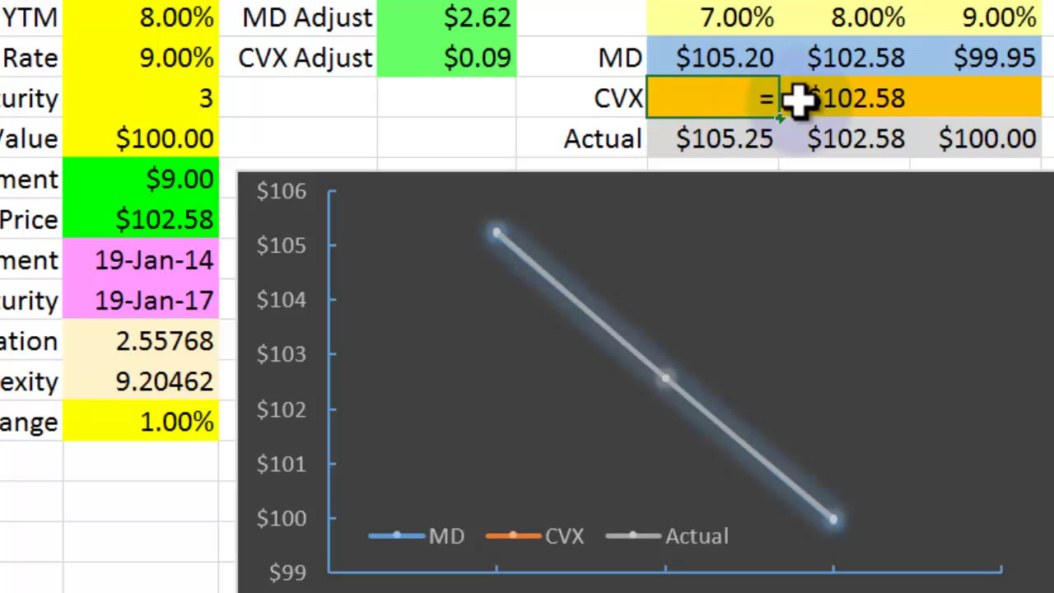
click(853, 101)
text(+)
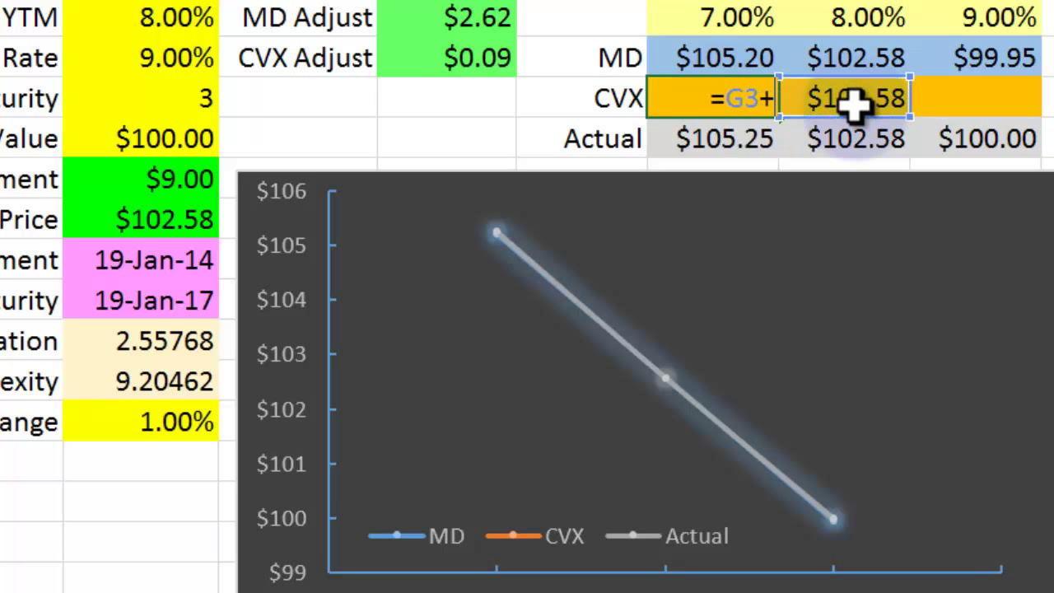
click(490, 16)
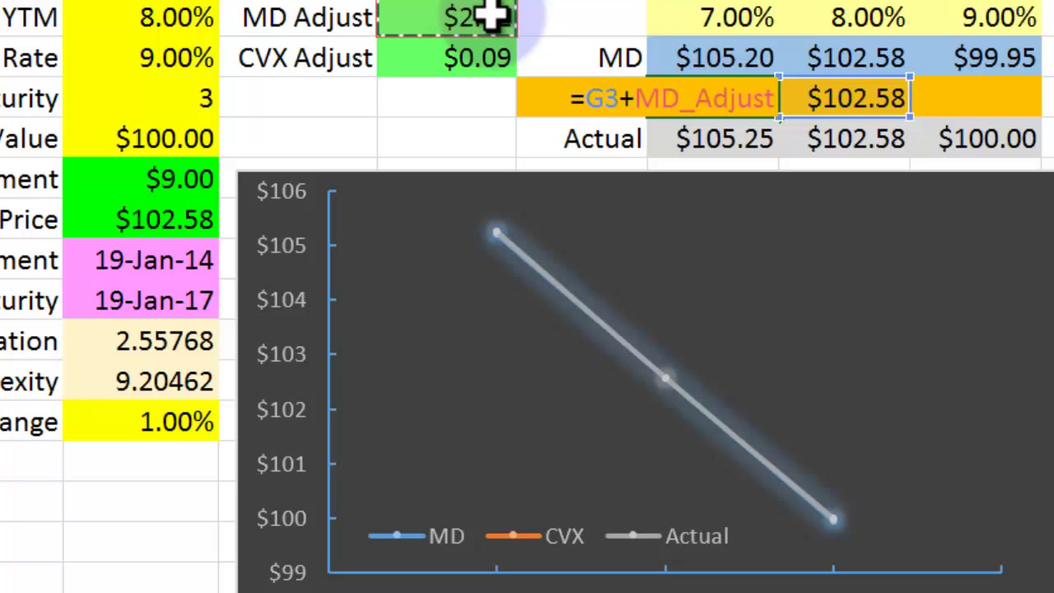
text(+)
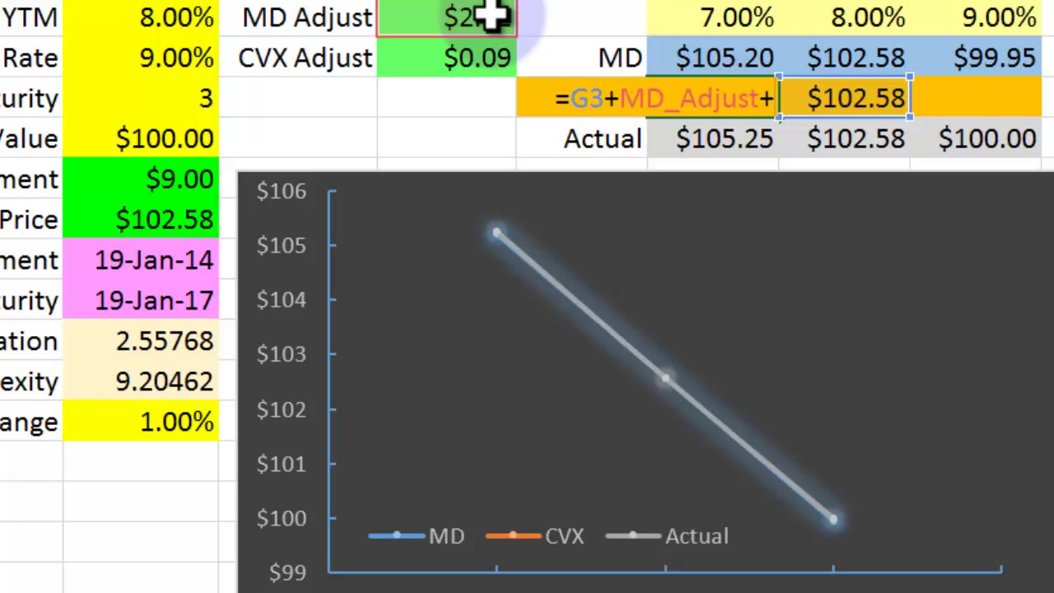
click(461, 56)
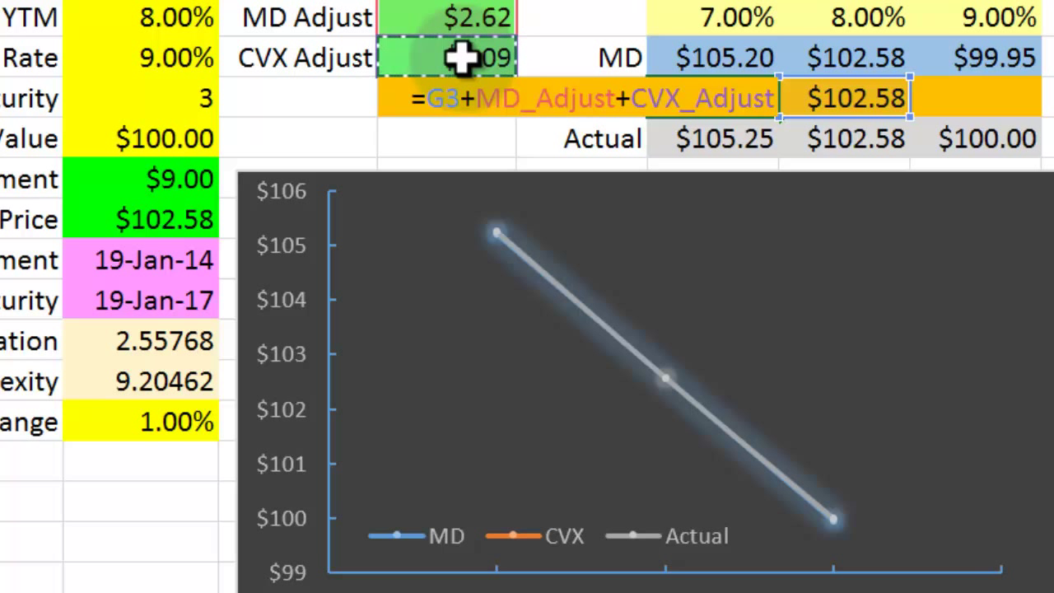
key(Return)
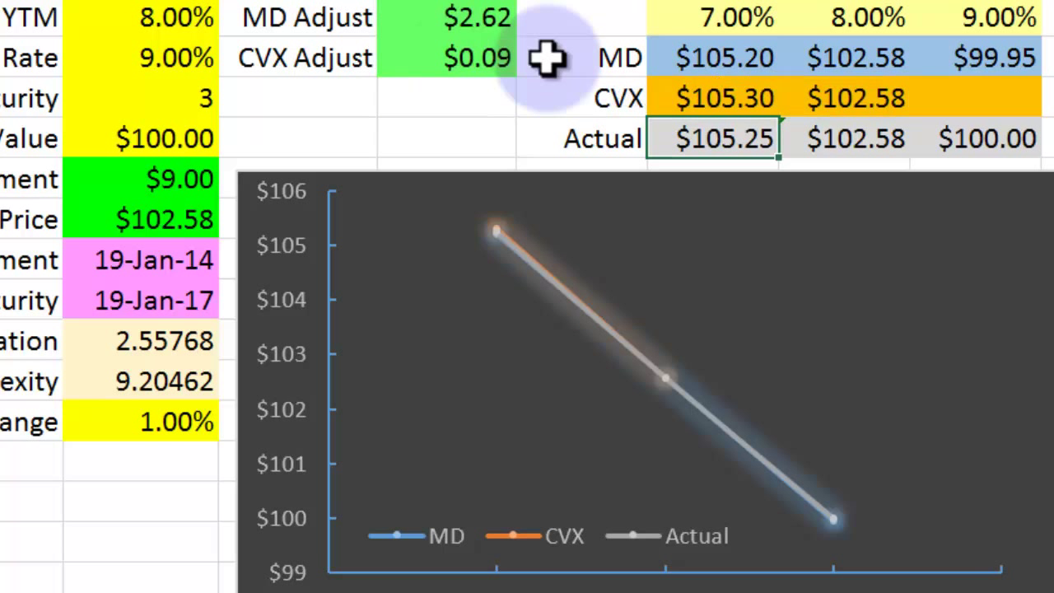
click(724, 98)
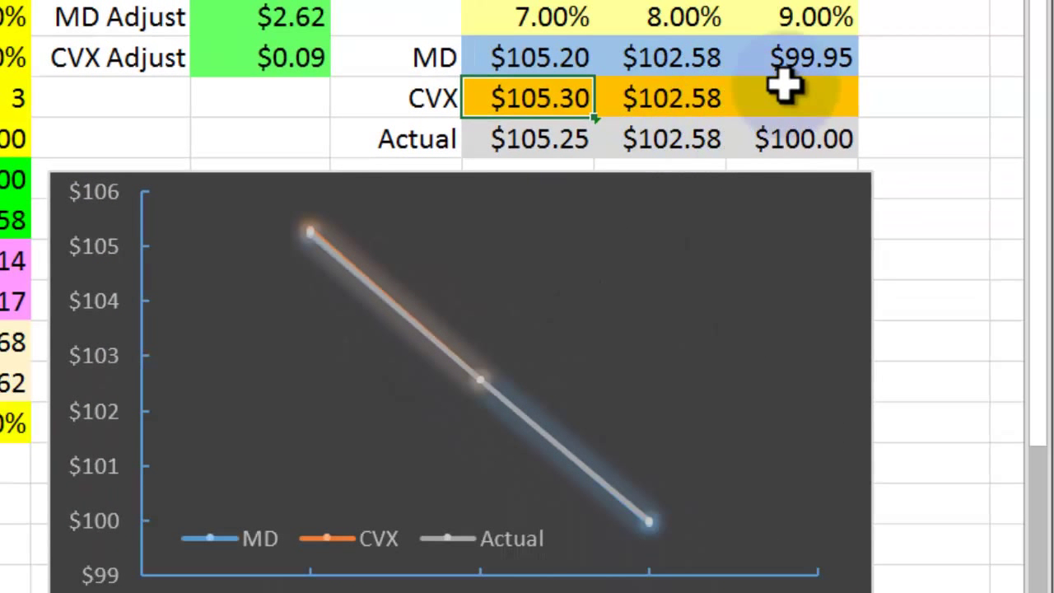
Calculate the convexity price estimate at the higher yield in H3 as G3-MD_Adjust+CVX_Adjust and compare it with the actual price in H4
click(809, 97)
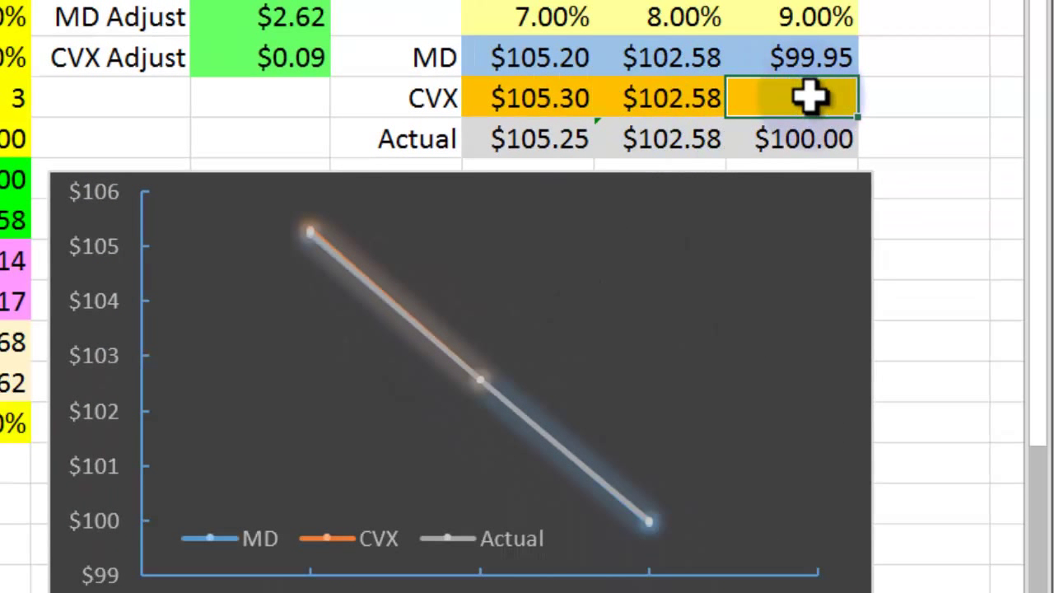
text(=)
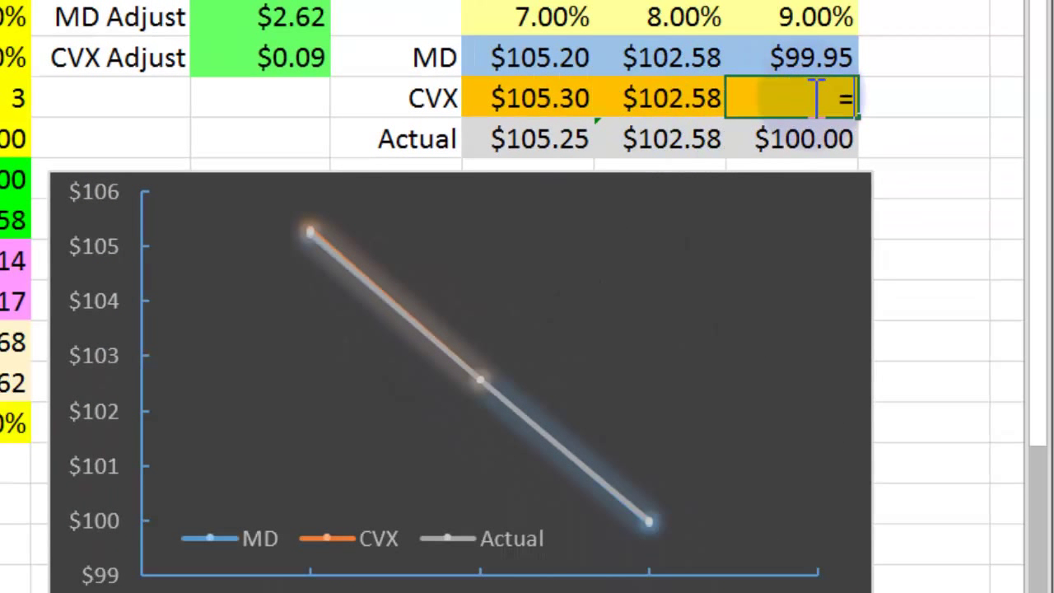
click(654, 99)
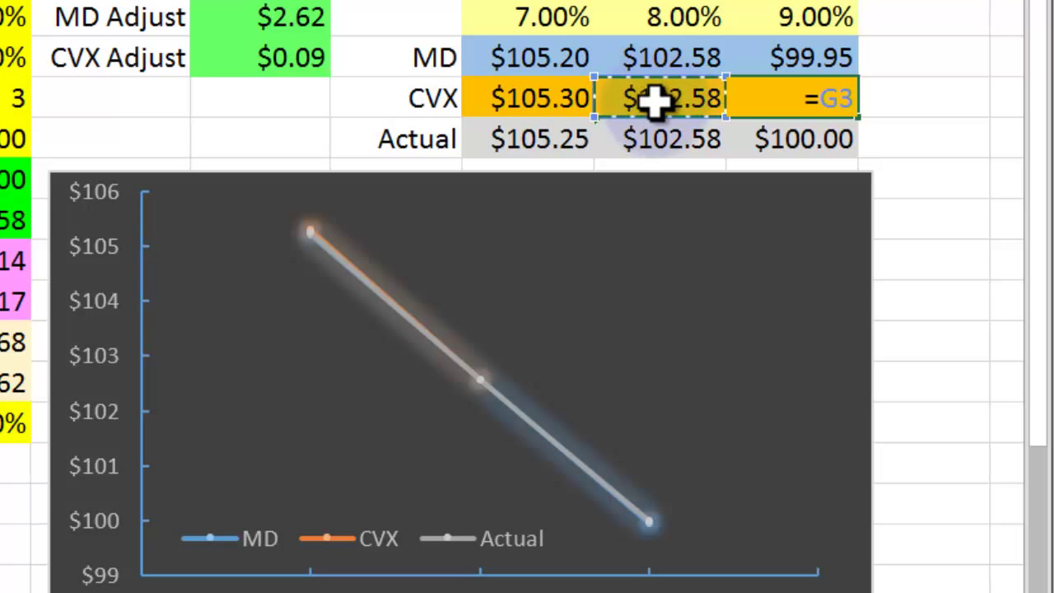
text(-)
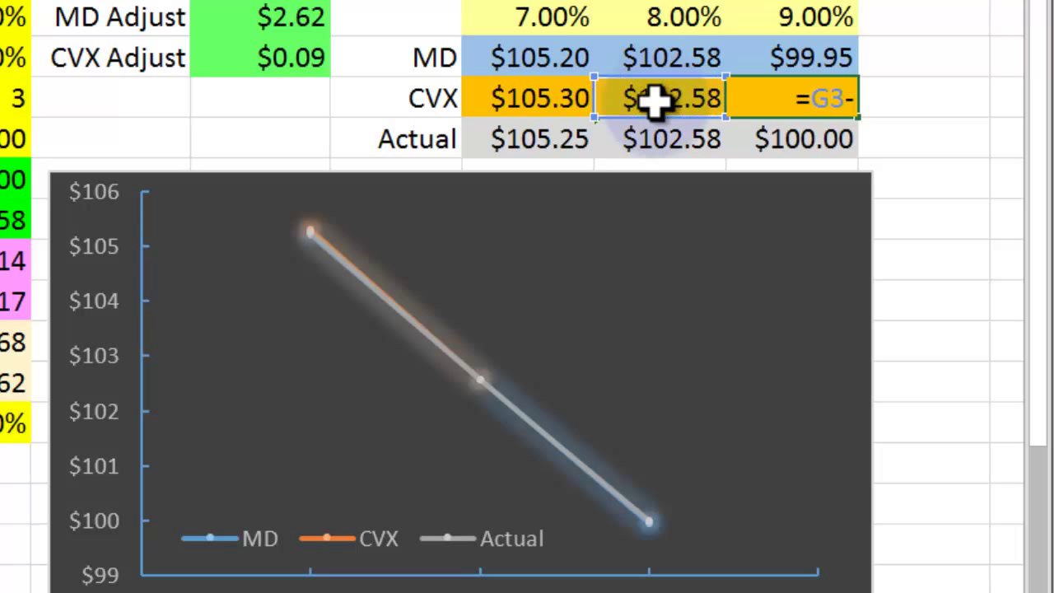
click(312, 17)
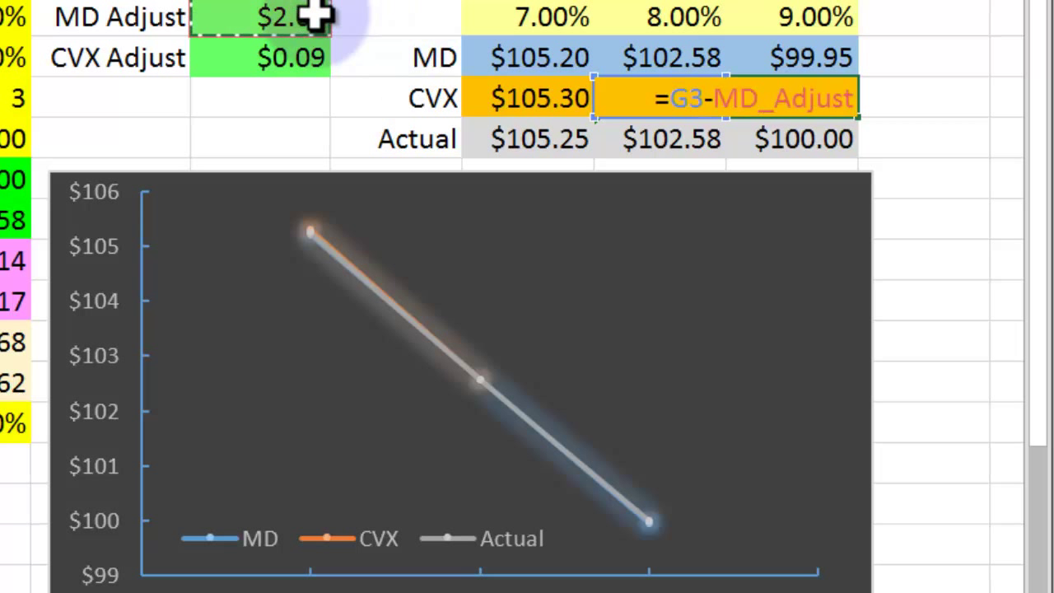
text(+)
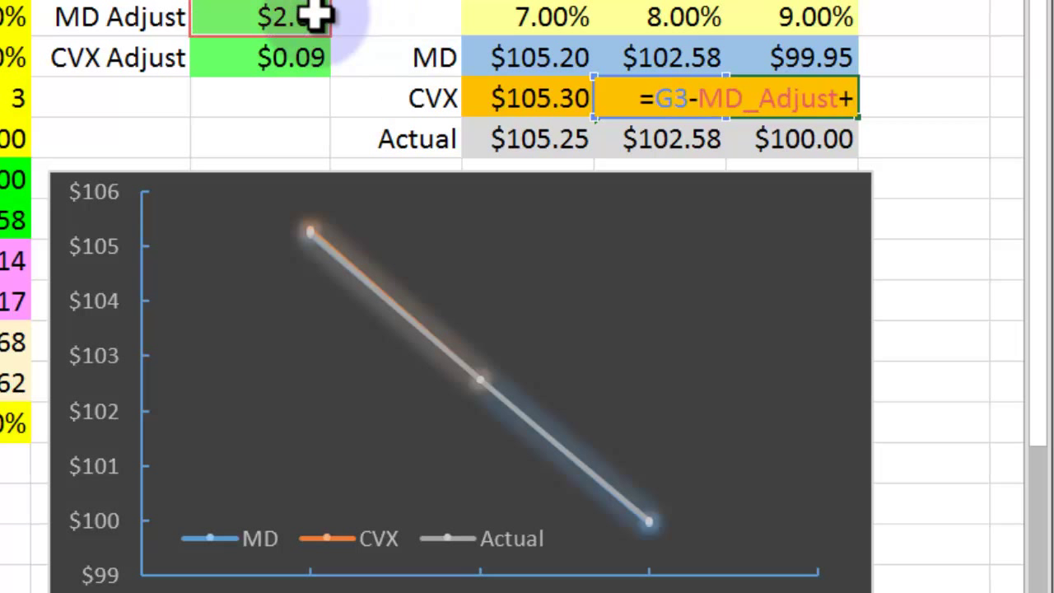
click(294, 58)
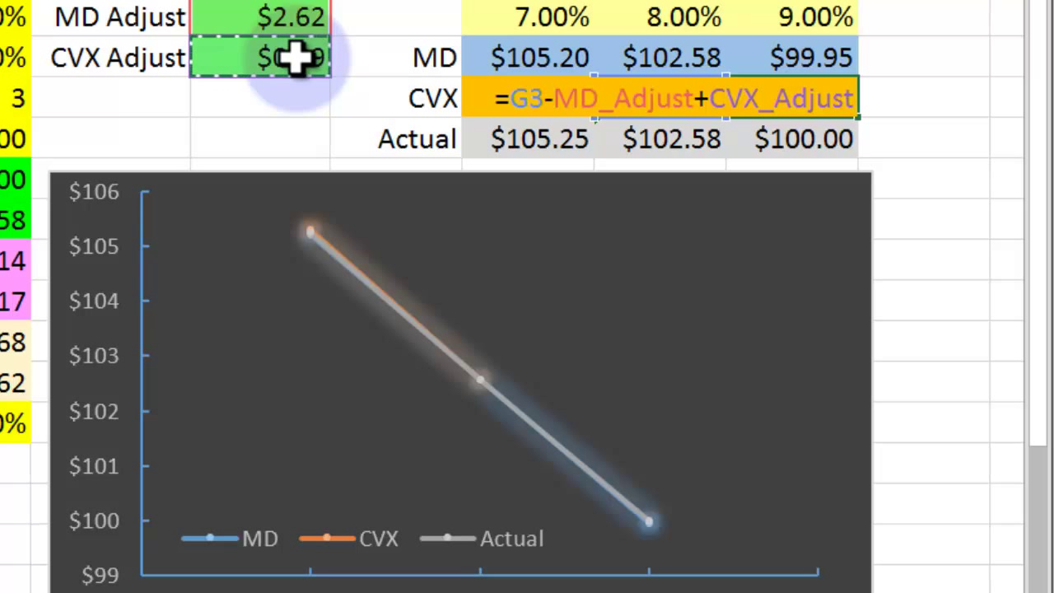
key(Return)
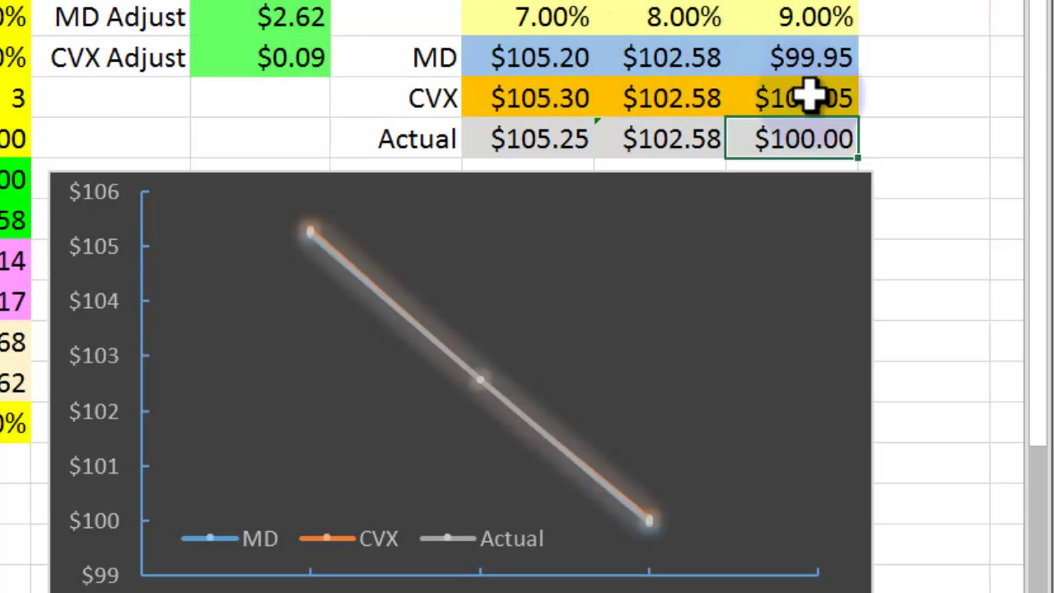
click(810, 95)
click(844, 140)
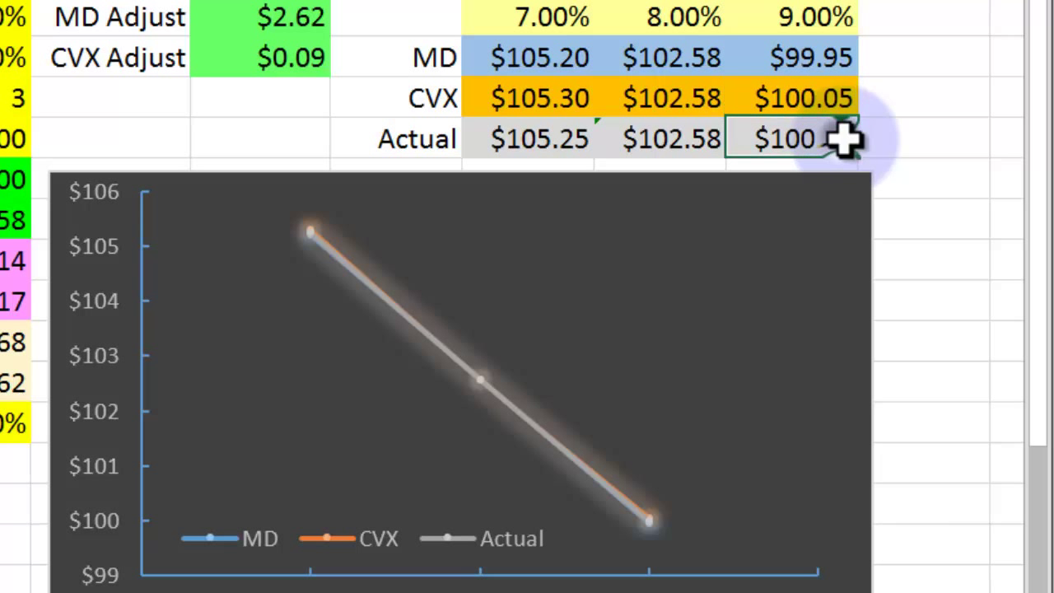
click(833, 100)
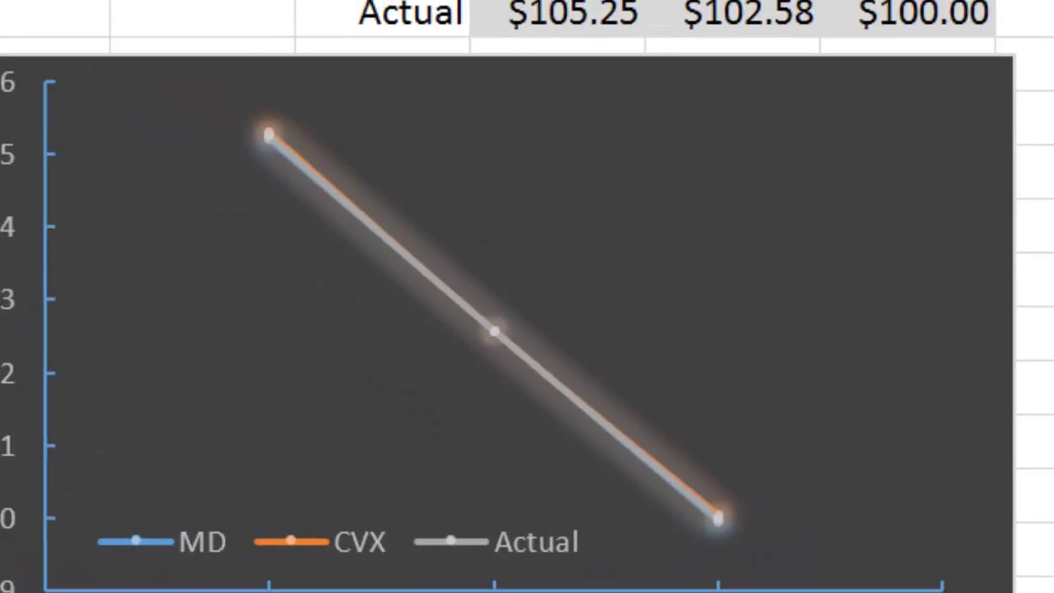
Set the bond maturity to 30 and the YTM change to 2%
click(303, 173)
text(30)
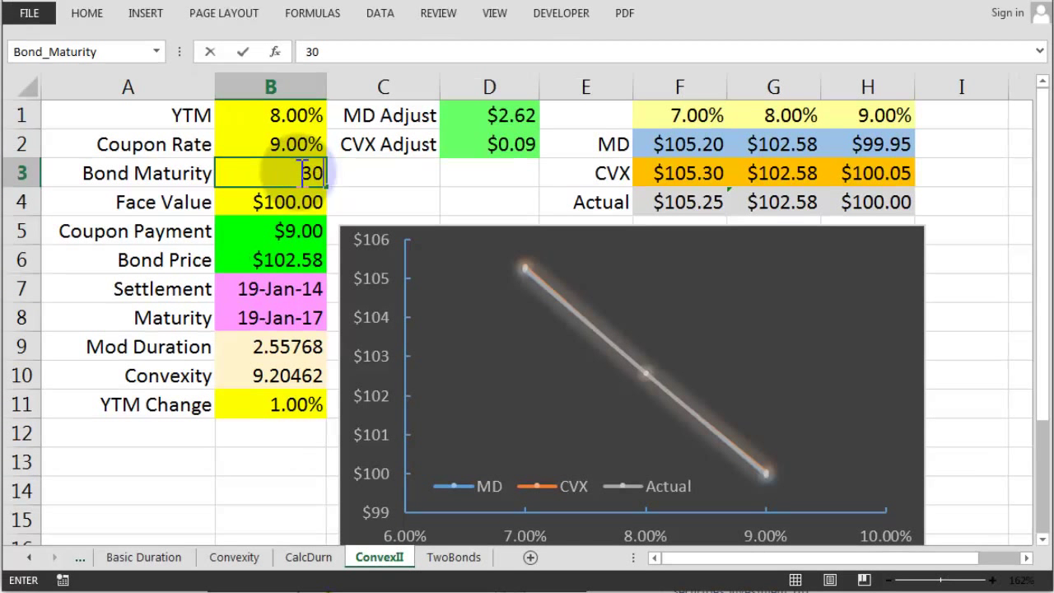
key(Return)
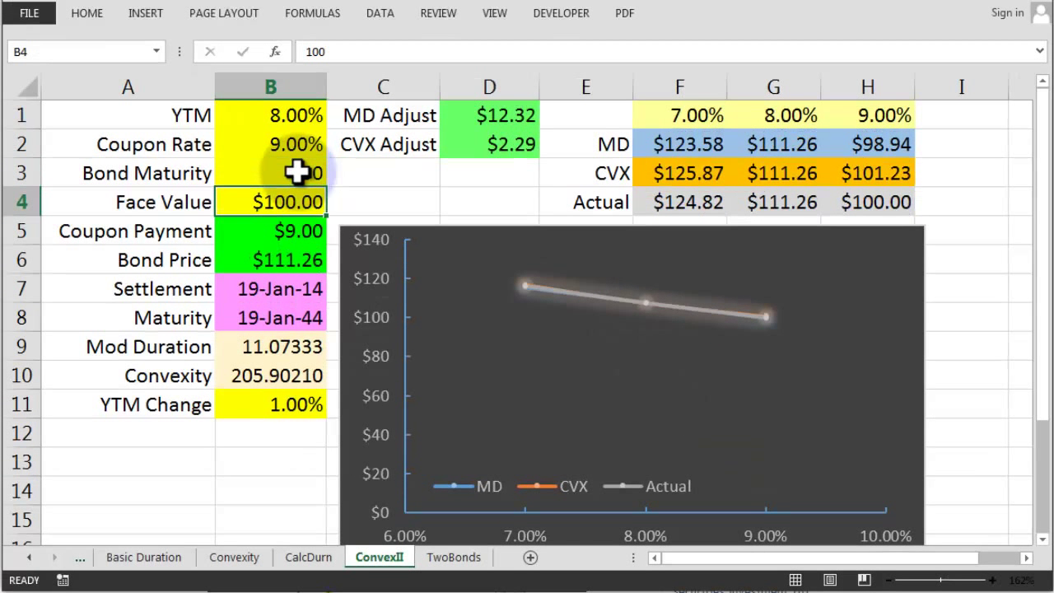
key(Down)
key(Down)
key(Down)
key(Down)
key(Down)
key(Down)
key(Down)
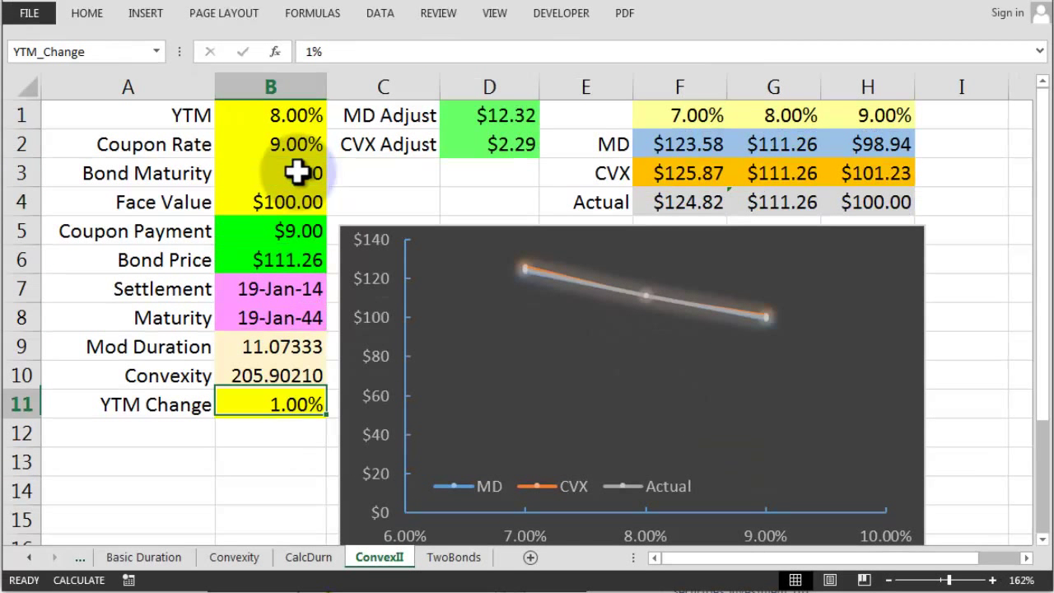
text(2)
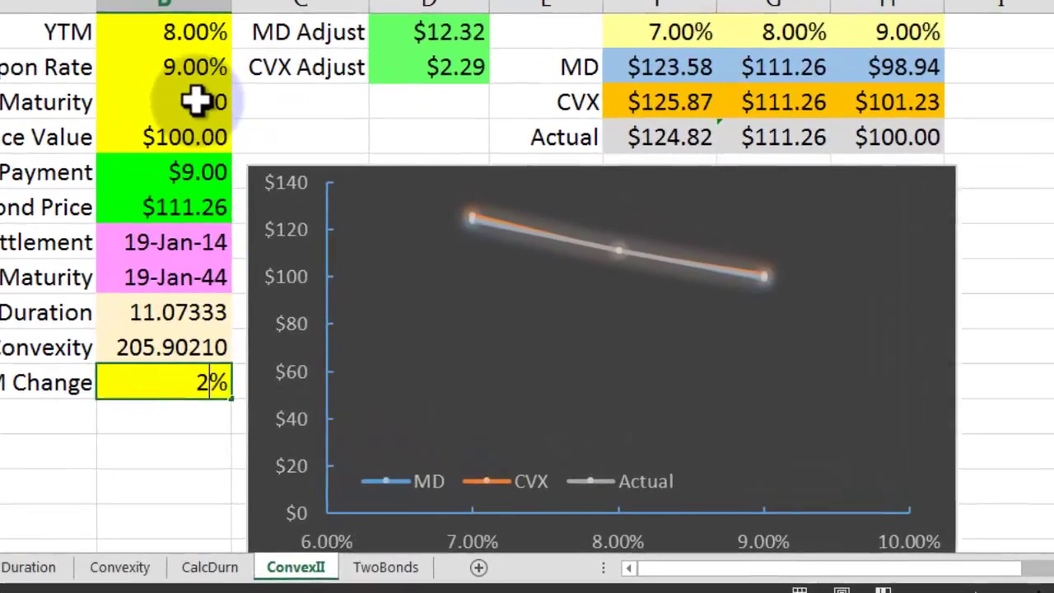
key(Return)
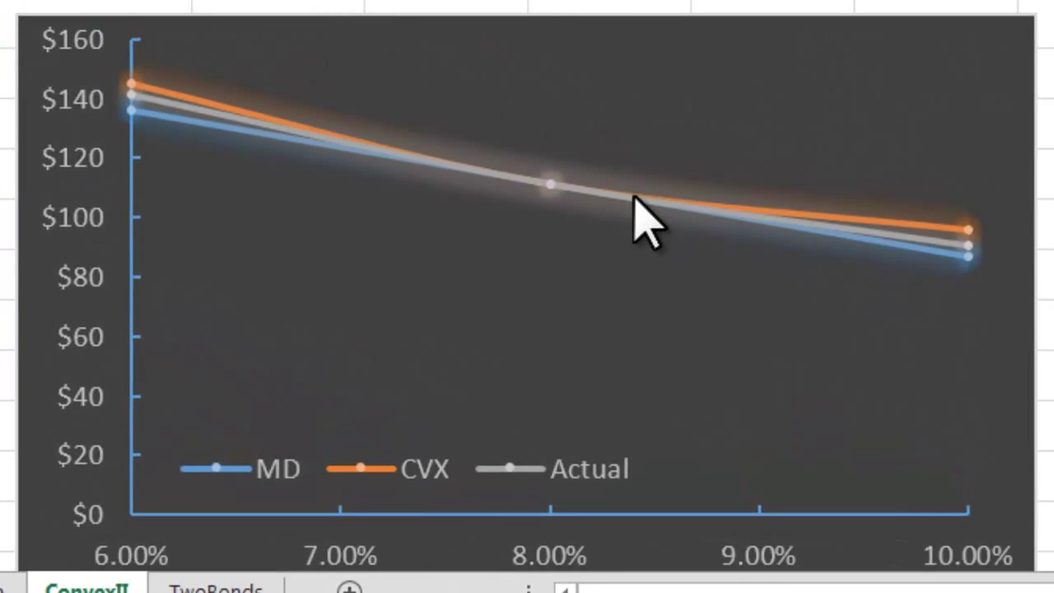
Compare the actual prices in F4:H4 with the modified duration estimate in F2 and with the three chart lines at the outer yields
mouse_move(639, 212)
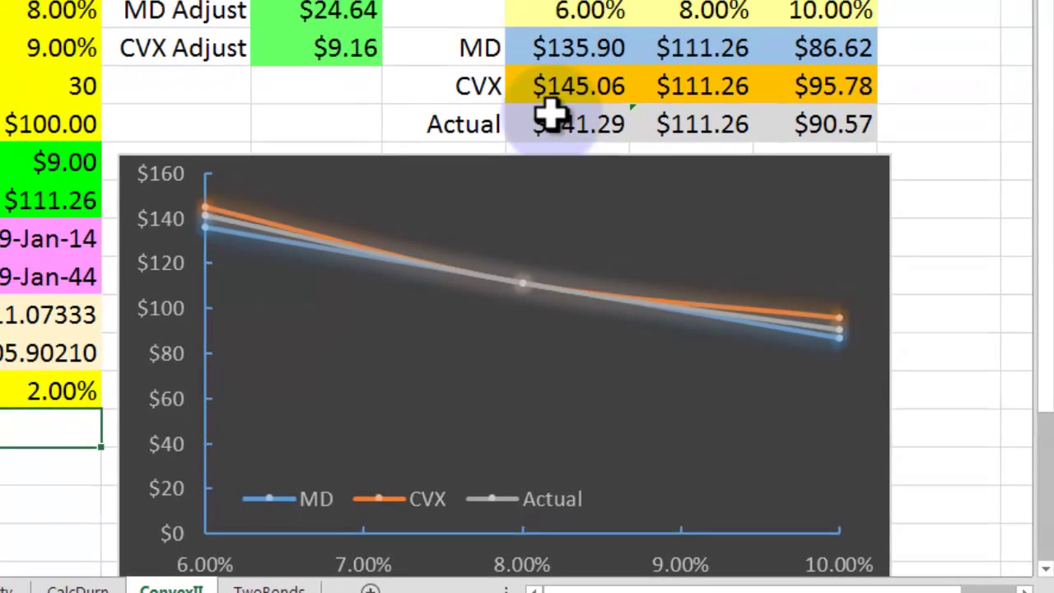
click(550, 119)
click(687, 123)
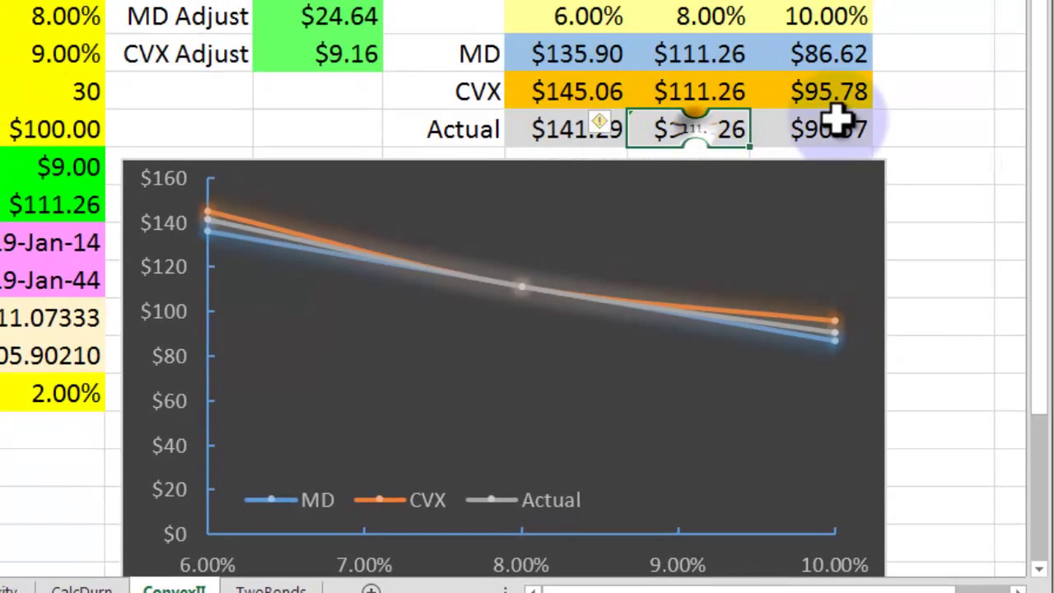
click(831, 122)
click(699, 123)
click(573, 129)
click(670, 127)
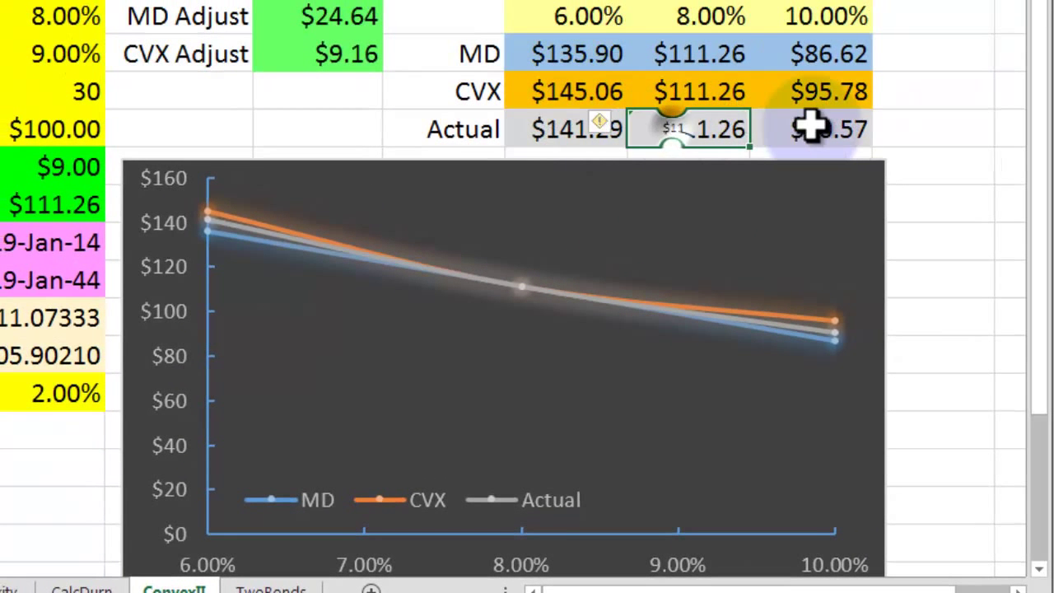
click(811, 125)
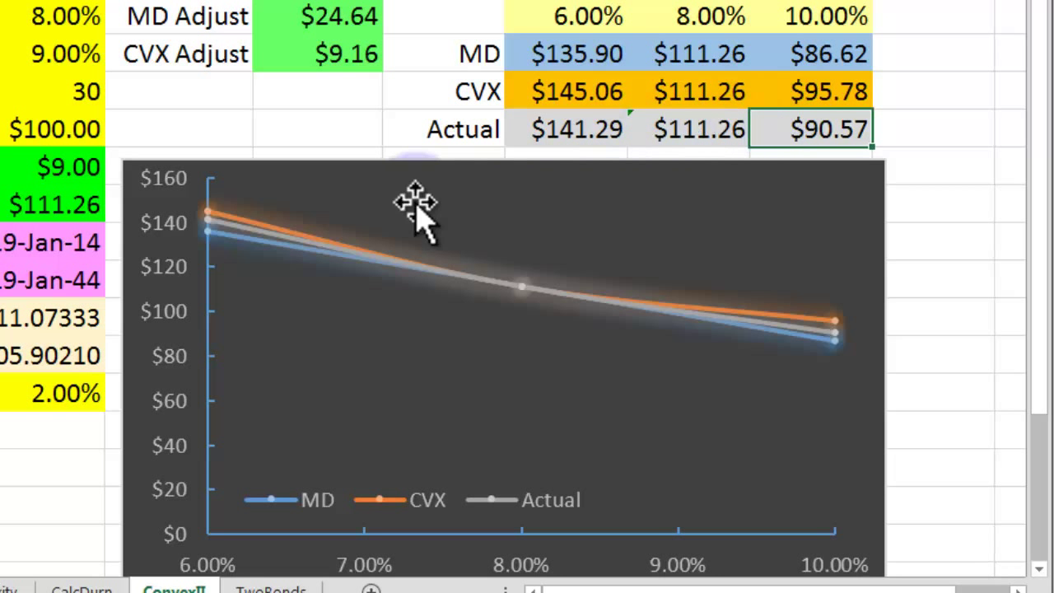
click(542, 56)
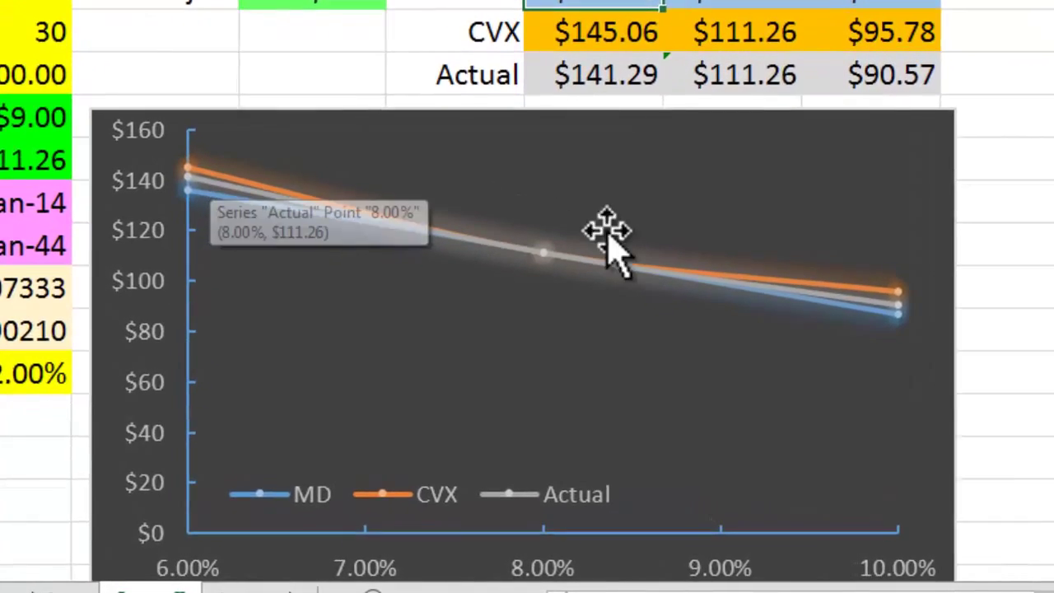
mouse_move(883, 292)
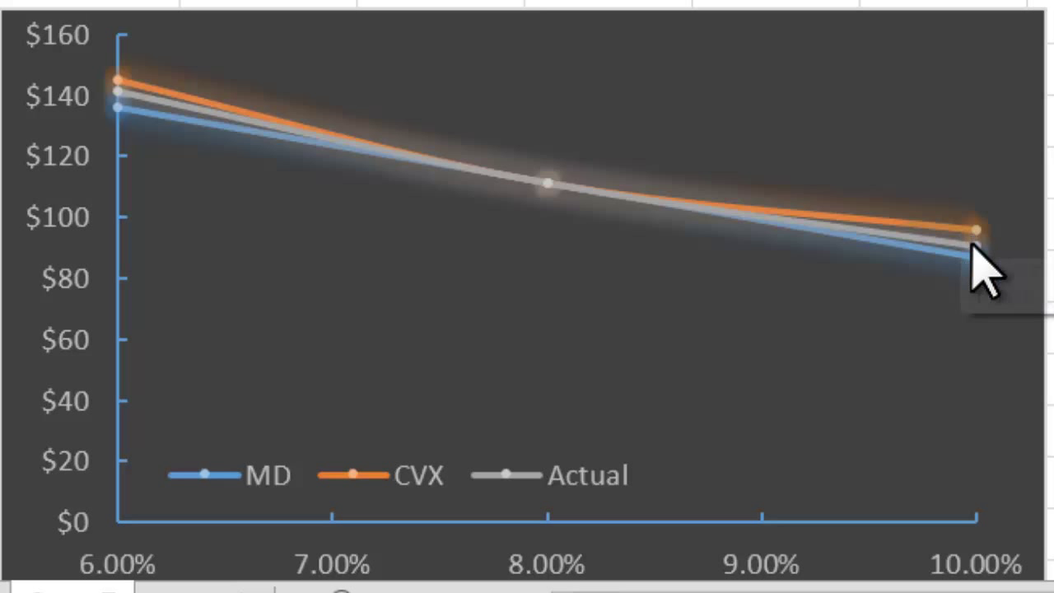
mouse_move(971, 252)
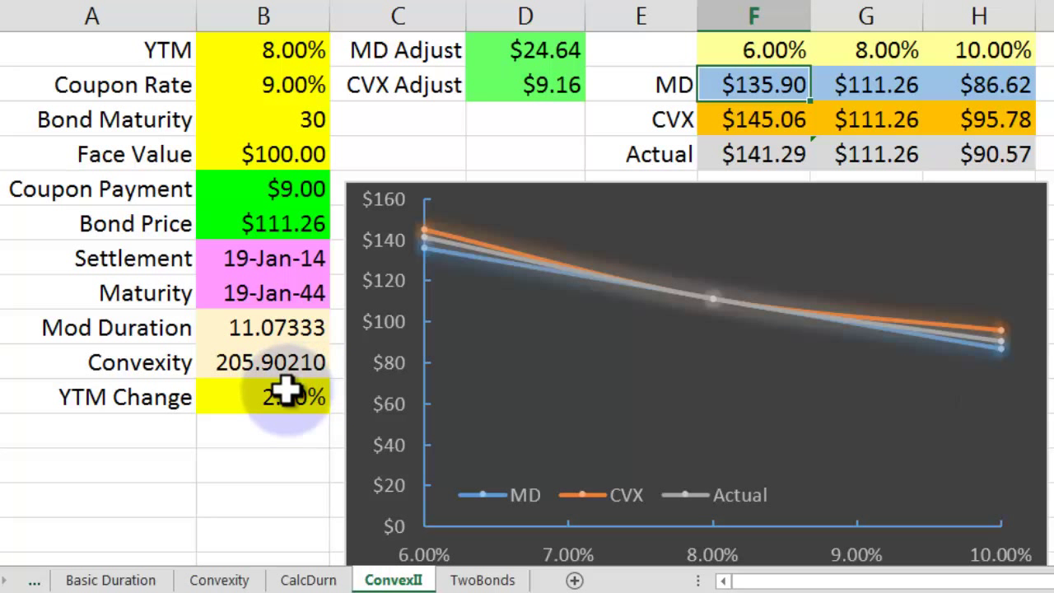
Review the YTM change, bond maturity and modified duration cells alongside the CVX line's point at the 10% yield
click(284, 391)
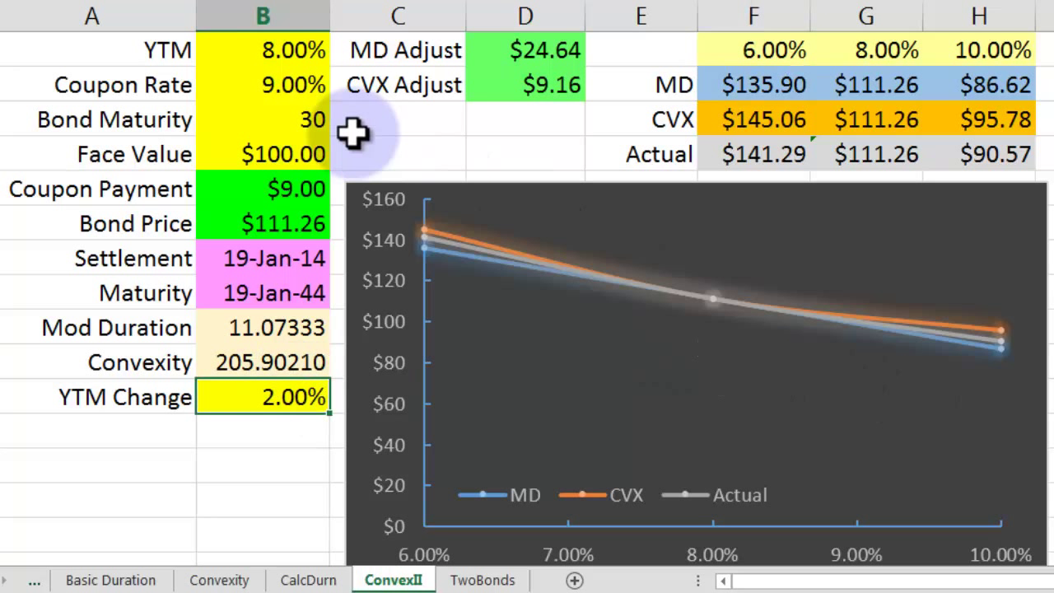
click(288, 115)
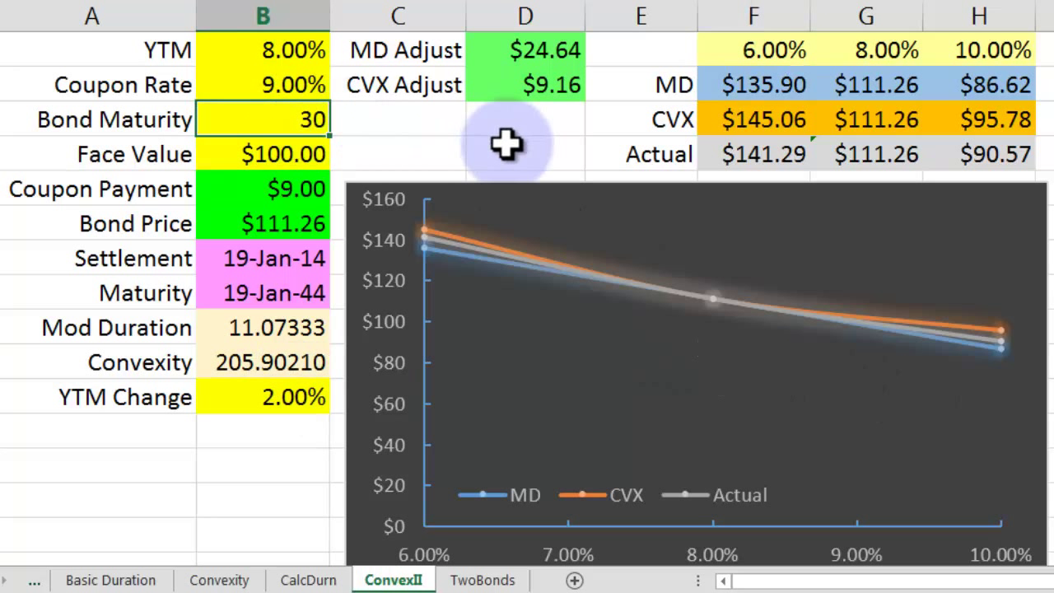
click(311, 328)
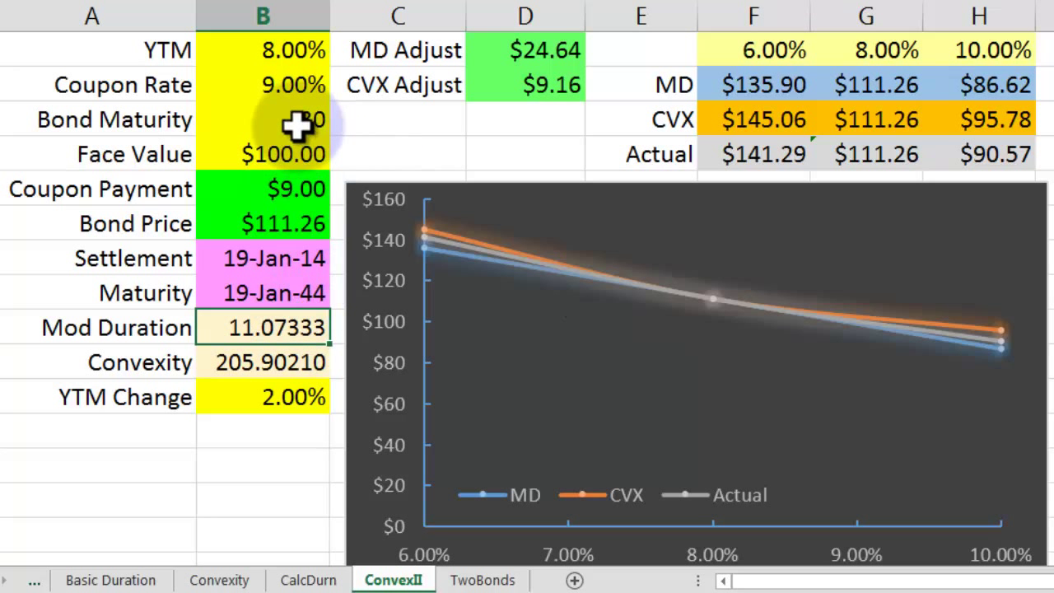
click(280, 399)
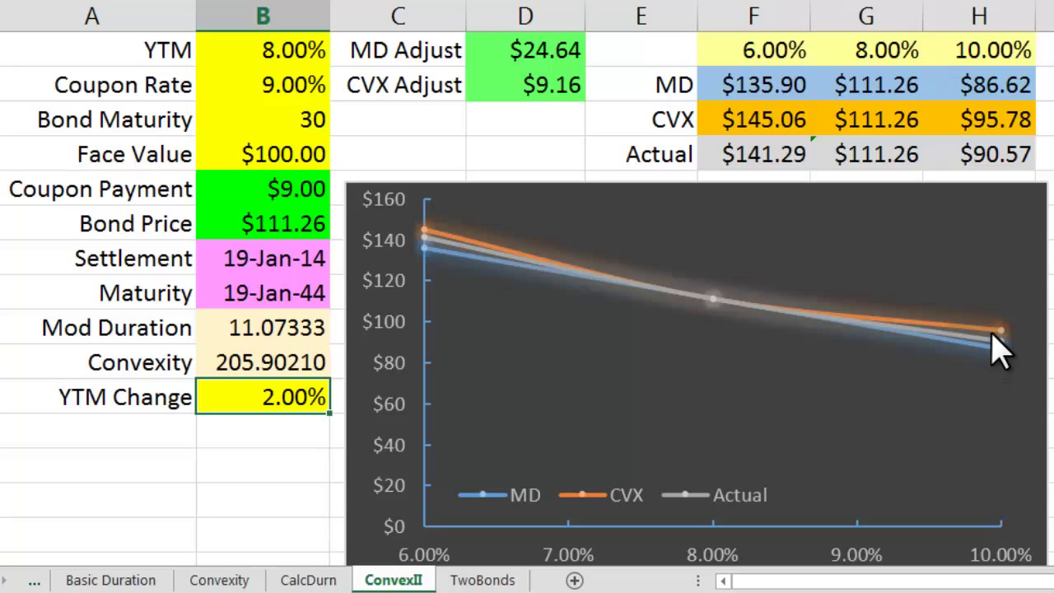
mouse_move(992, 332)
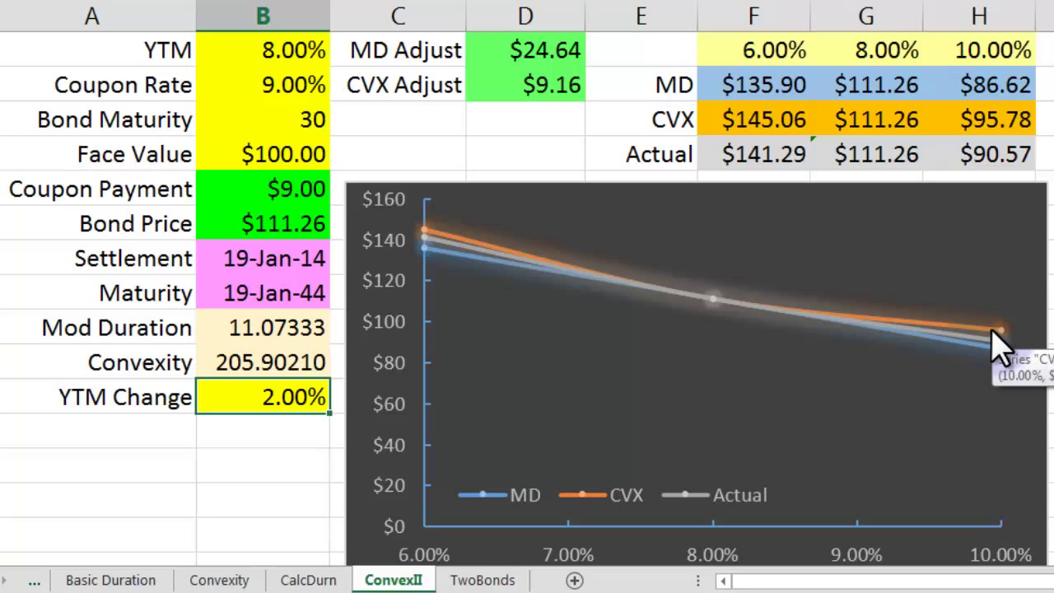
Set the bond maturity to 50
click(320, 123)
key(BackSpace)
text(5)
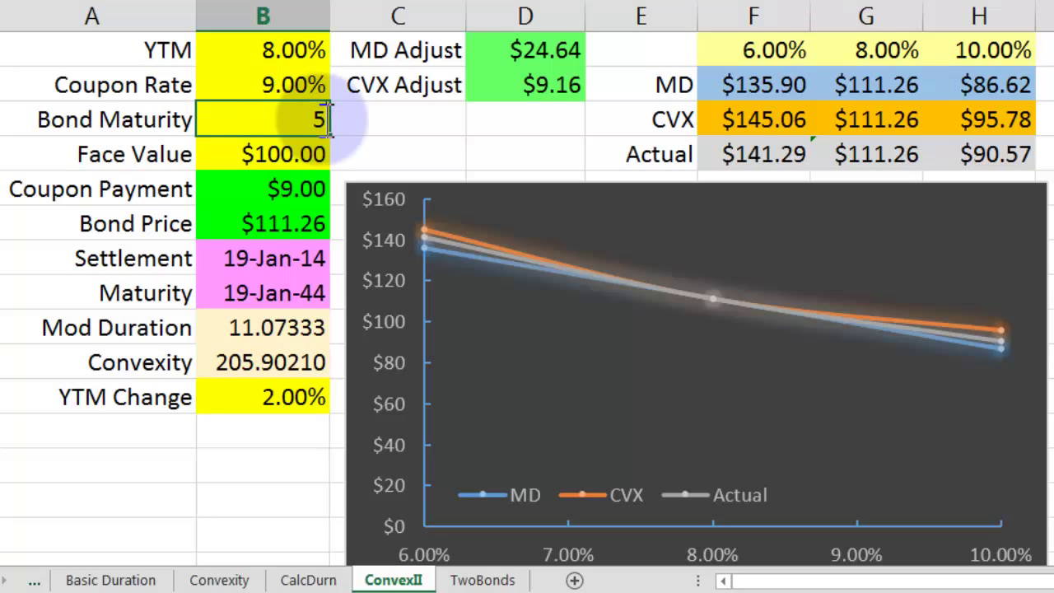
text(0)
key(Return)
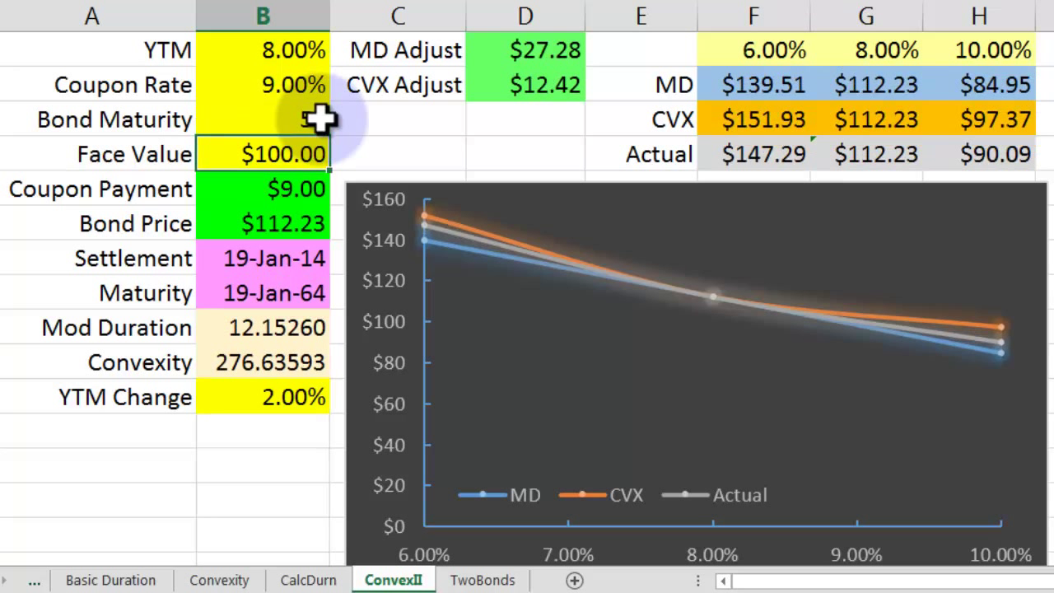
click(320, 119)
key(BackSpace)
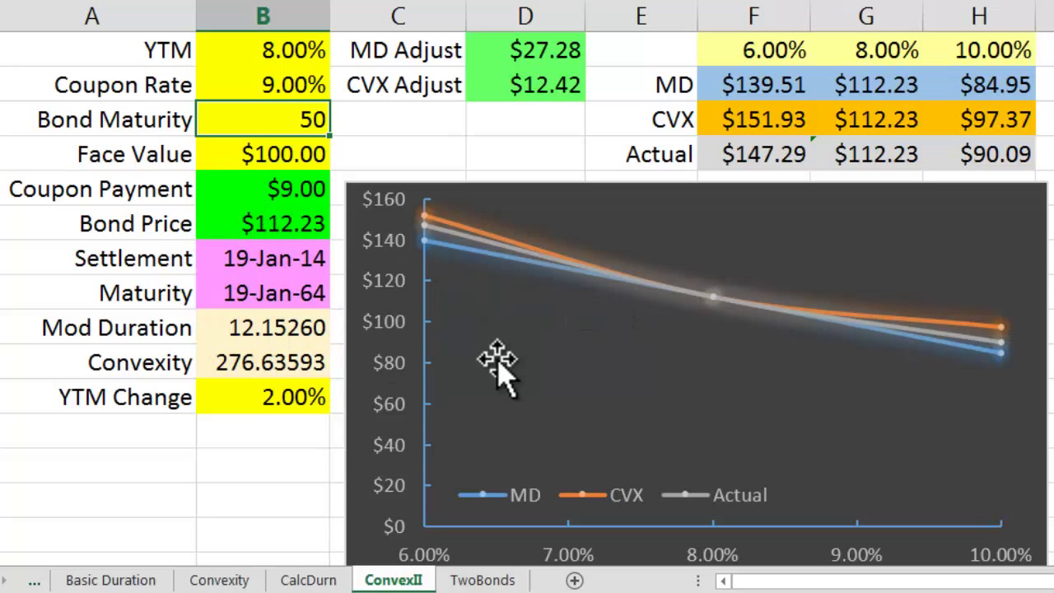
Add formula comments to the Mod Duration, Convexity, MD Adjust and CVX Adjust values, and line up the two adjustment comments over the chart
click(277, 326)
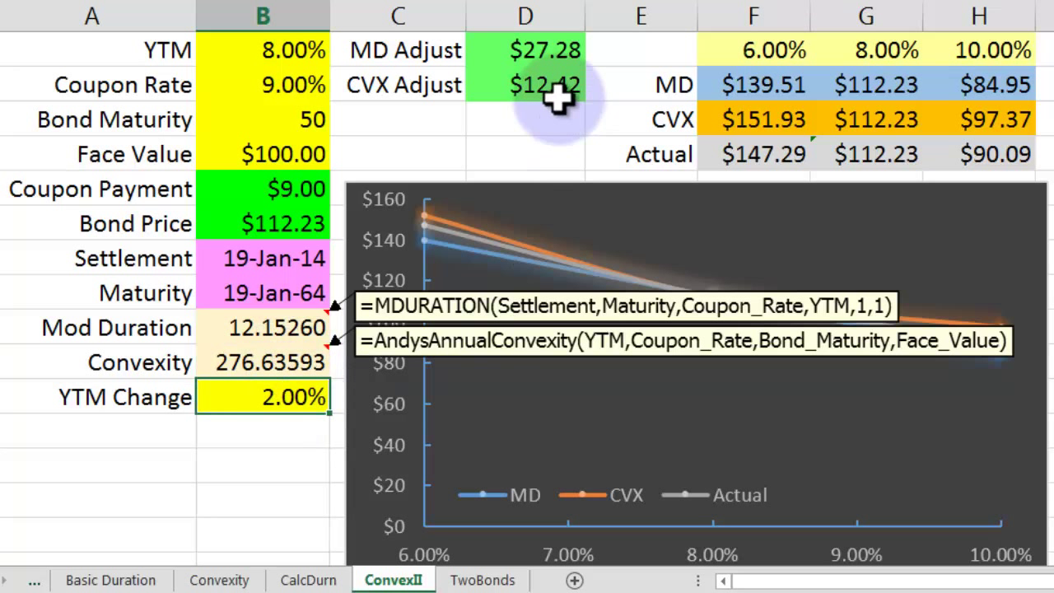
click(545, 48)
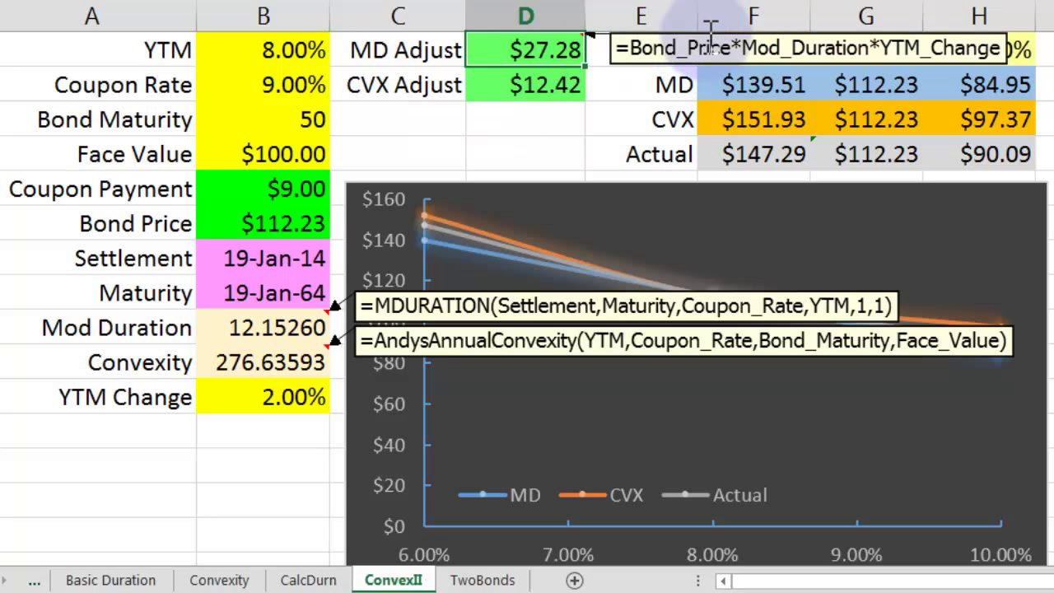
drag(706, 33, 624, 193)
click(527, 93)
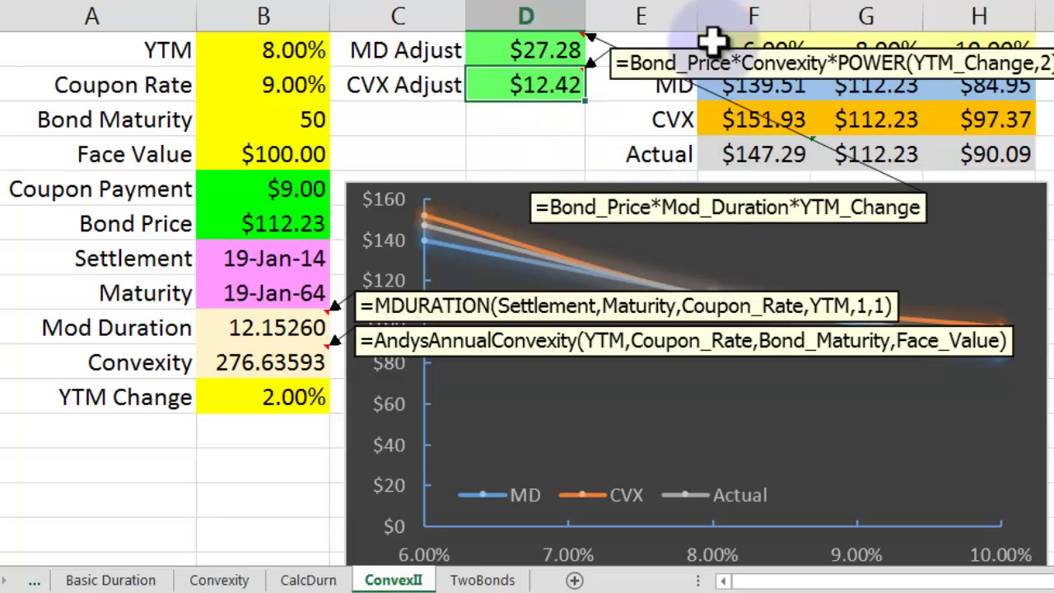
drag(725, 54, 547, 235)
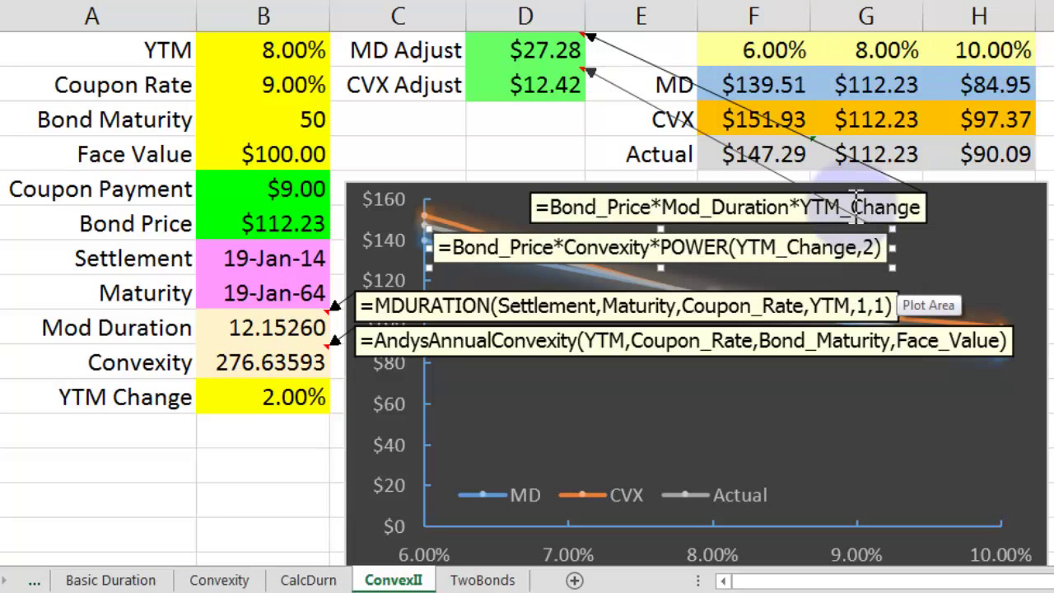
drag(851, 203, 682, 189)
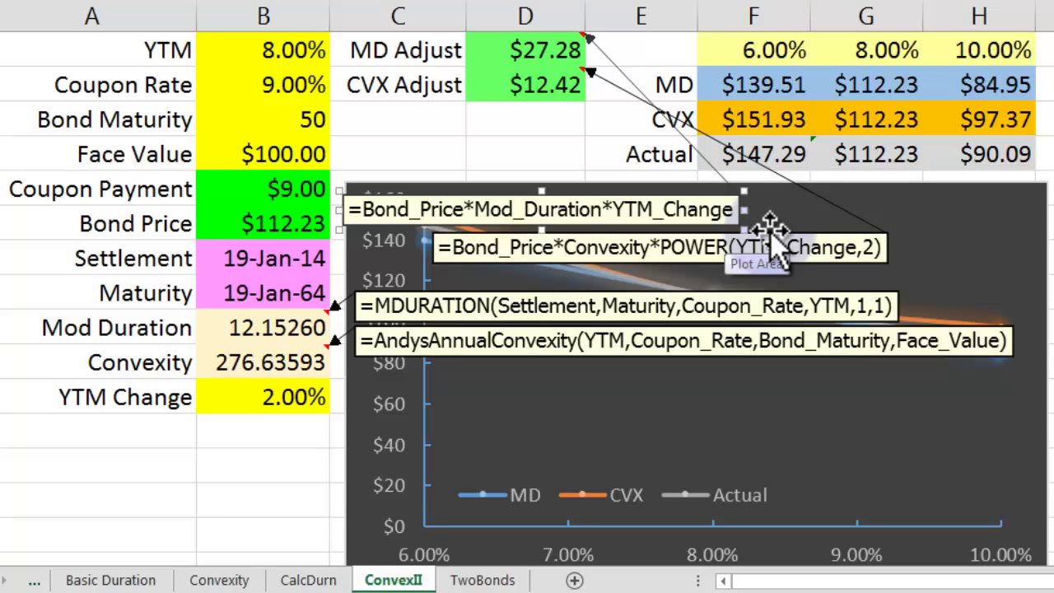
drag(772, 237, 674, 244)
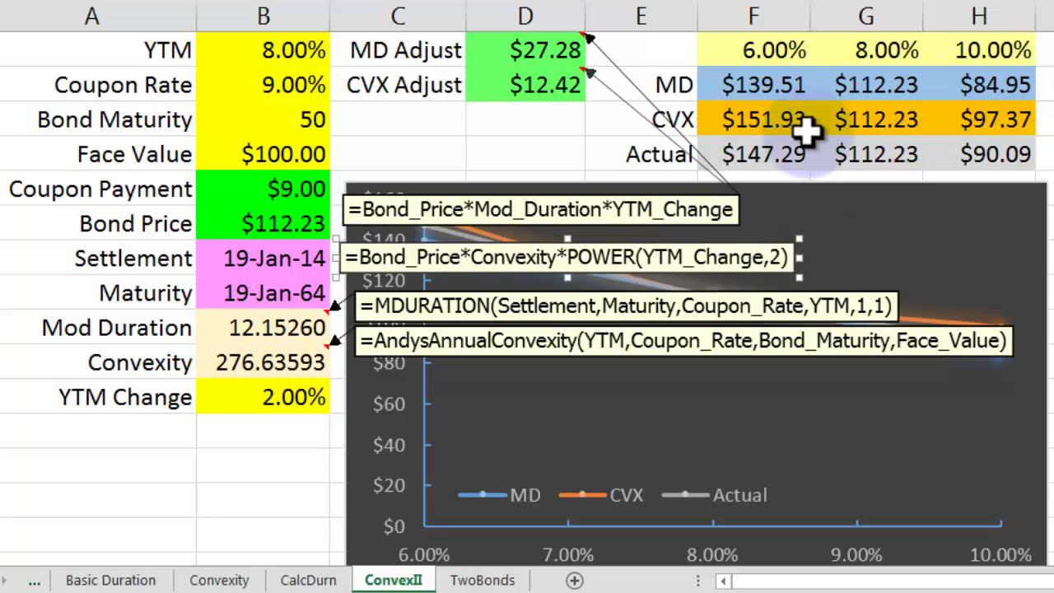
Add formula comments to the modified duration estimates in F2 and H2 and place them below the price table
click(811, 88)
key(ctrl+shift+f)
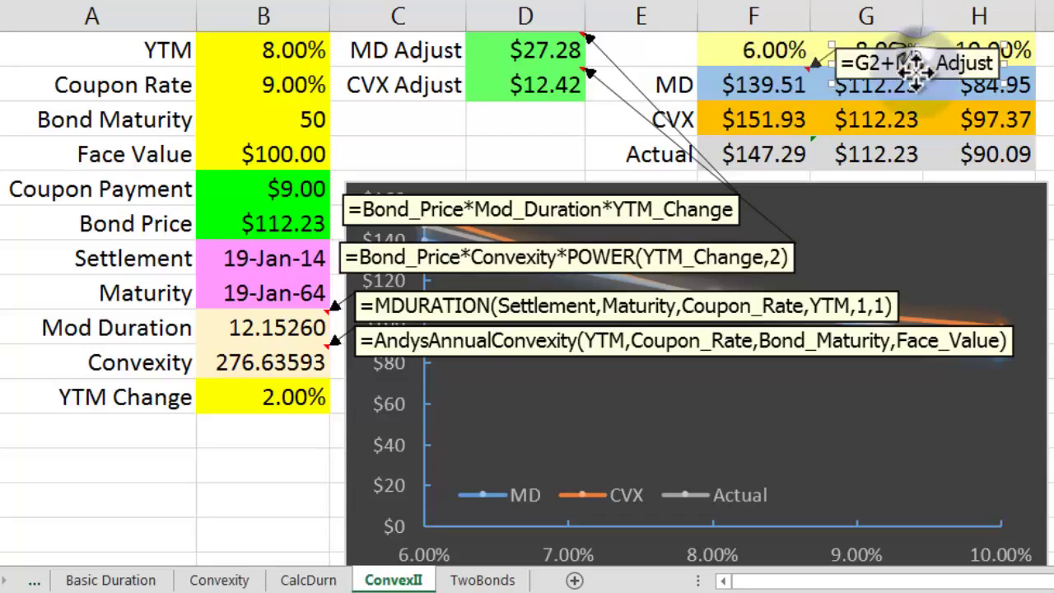
drag(939, 89, 912, 198)
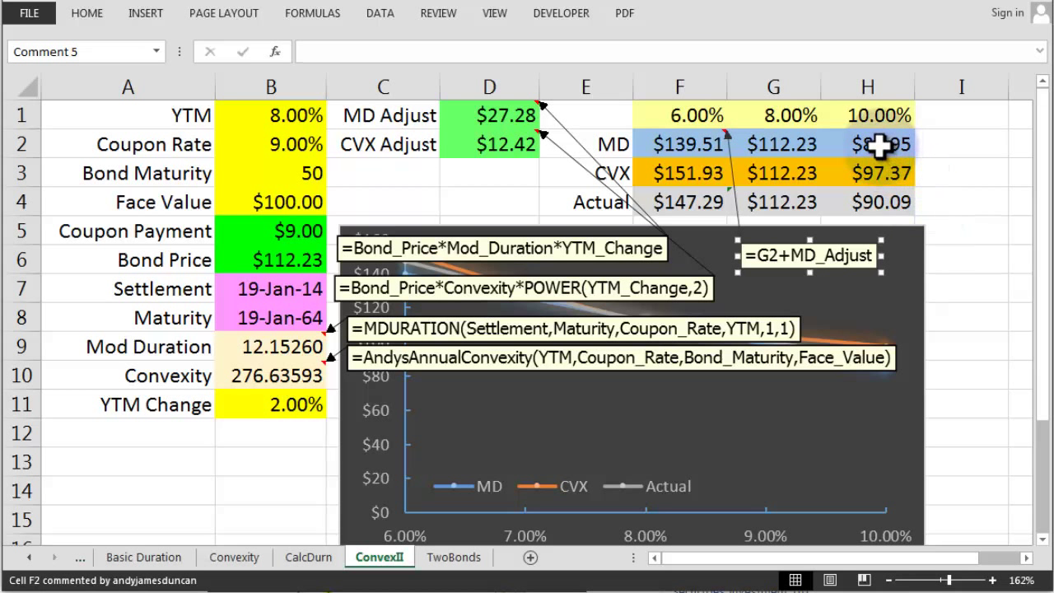
click(879, 144)
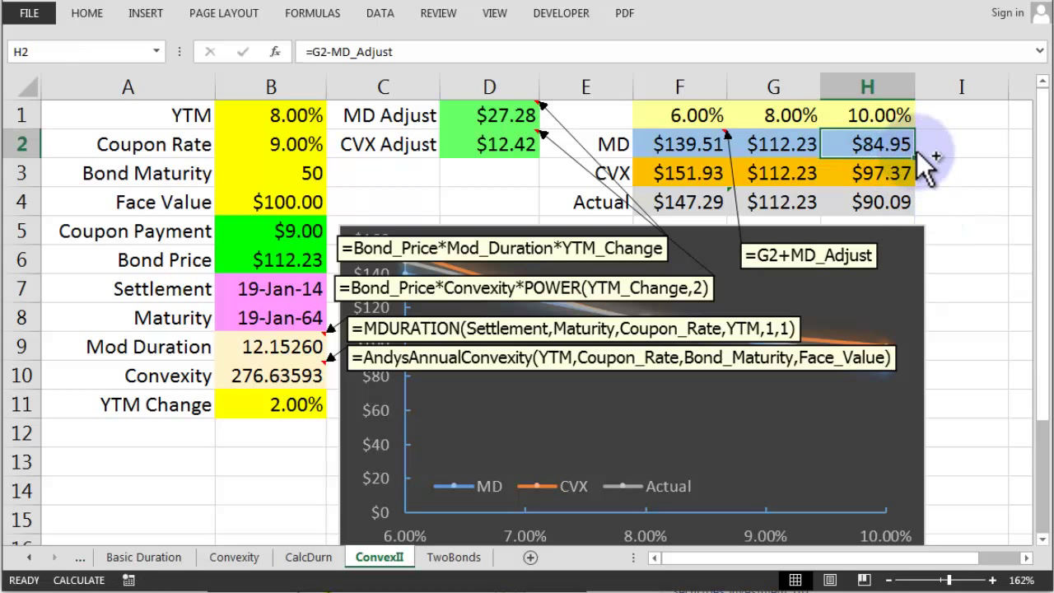
key(ctrl+shift+f)
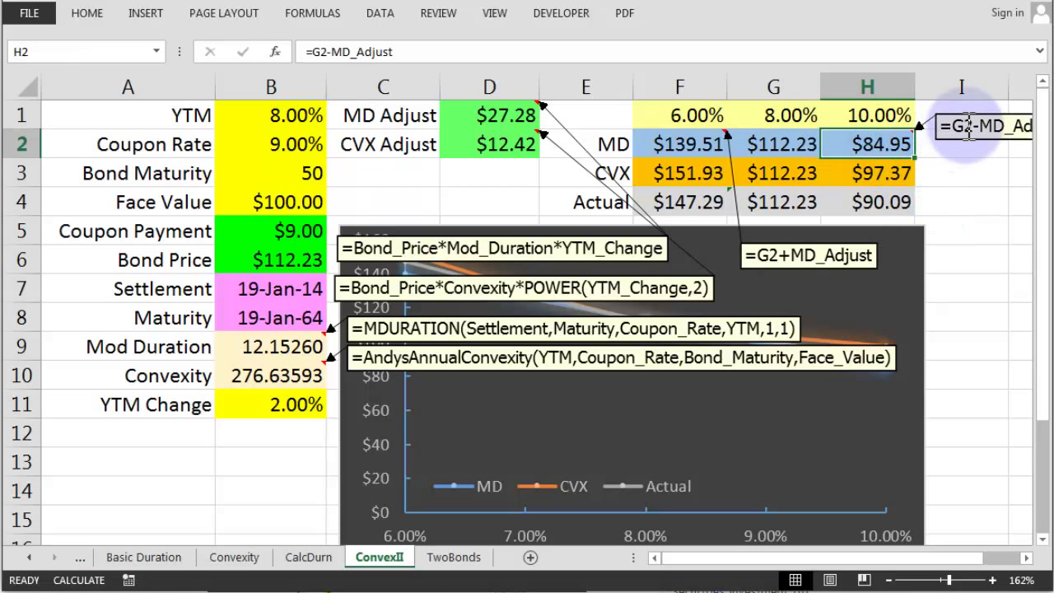
drag(971, 115, 920, 211)
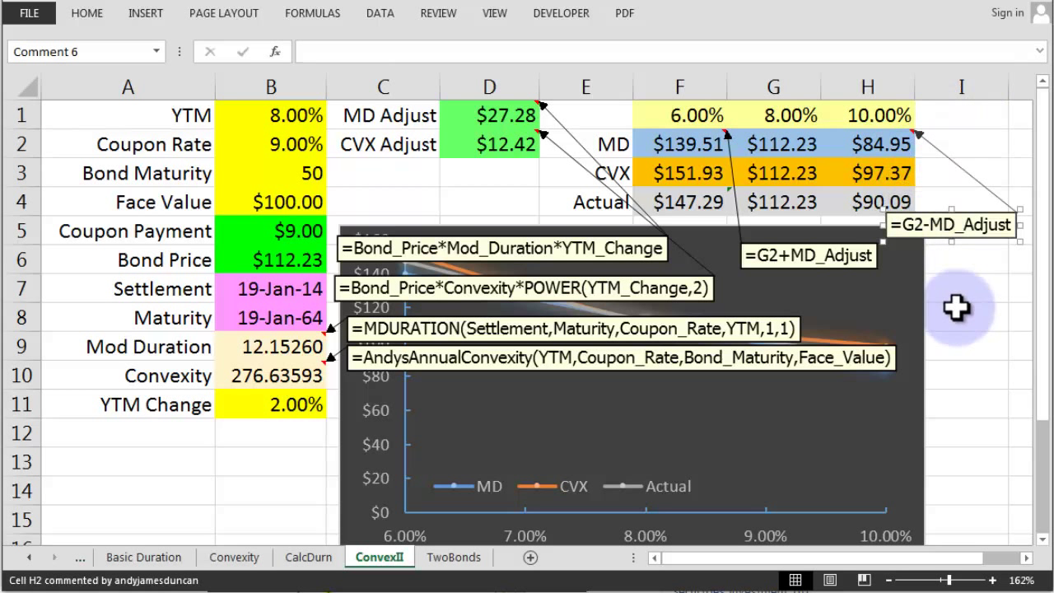
Add formula comments to the convexity estimates in F3 and H3 and place them one above the other over the chart's lower part
click(706, 169)
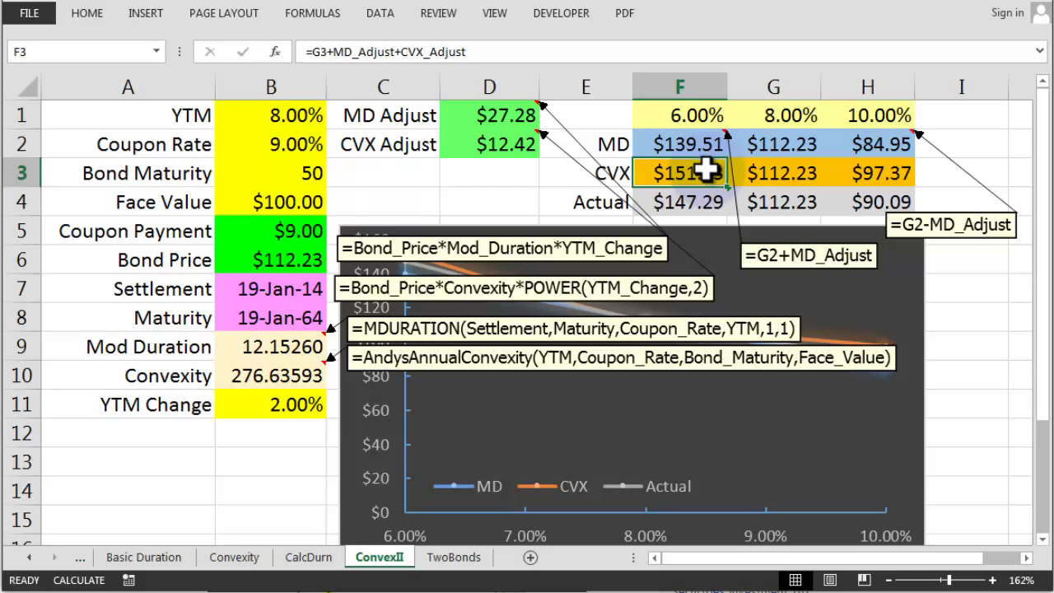
mouse_move(707, 169)
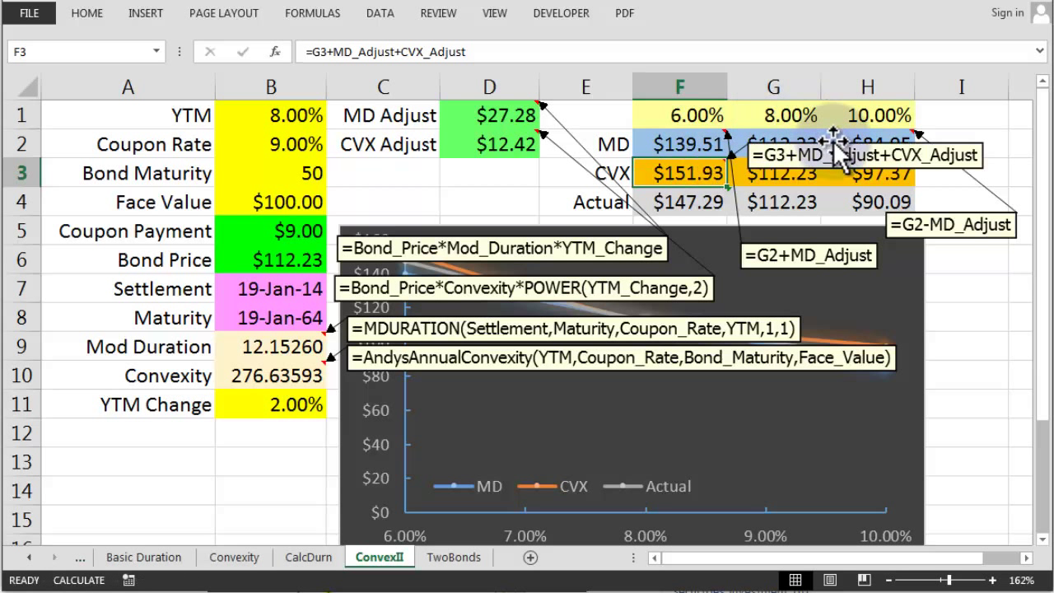
drag(833, 152, 809, 429)
click(871, 170)
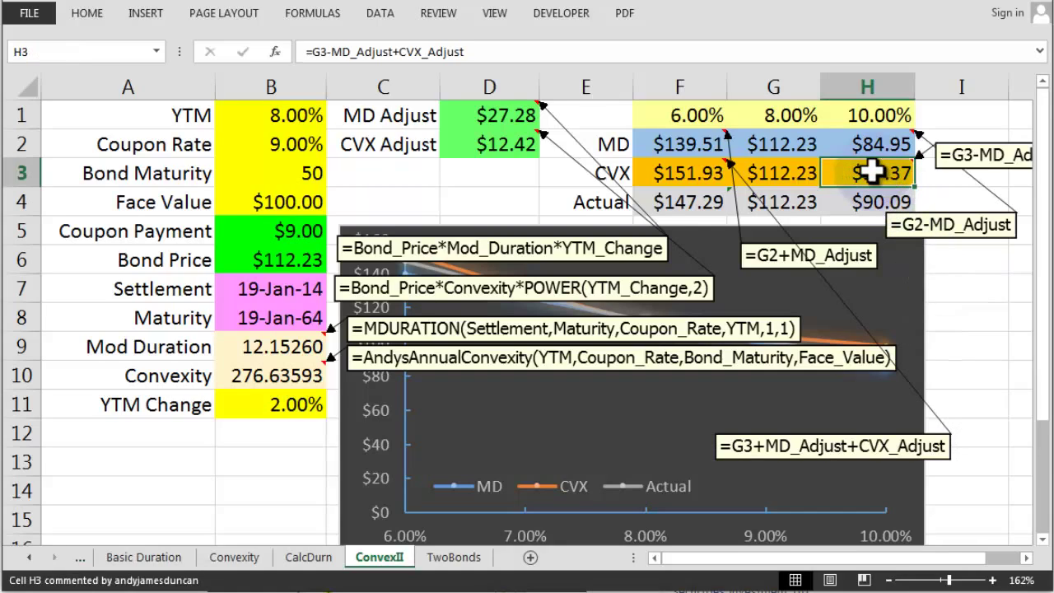
drag(966, 155, 770, 466)
Compare the F3 and H3 formula comments by highlighting the signs before MD_Adjust and CVX_Adjust
click(859, 443)
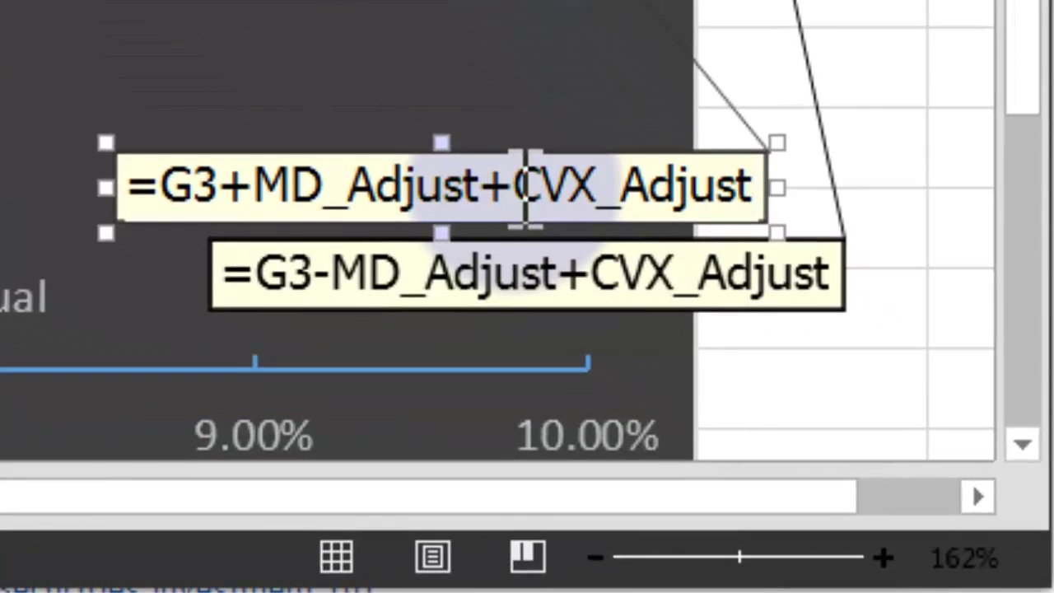
drag(582, 255, 524, 251)
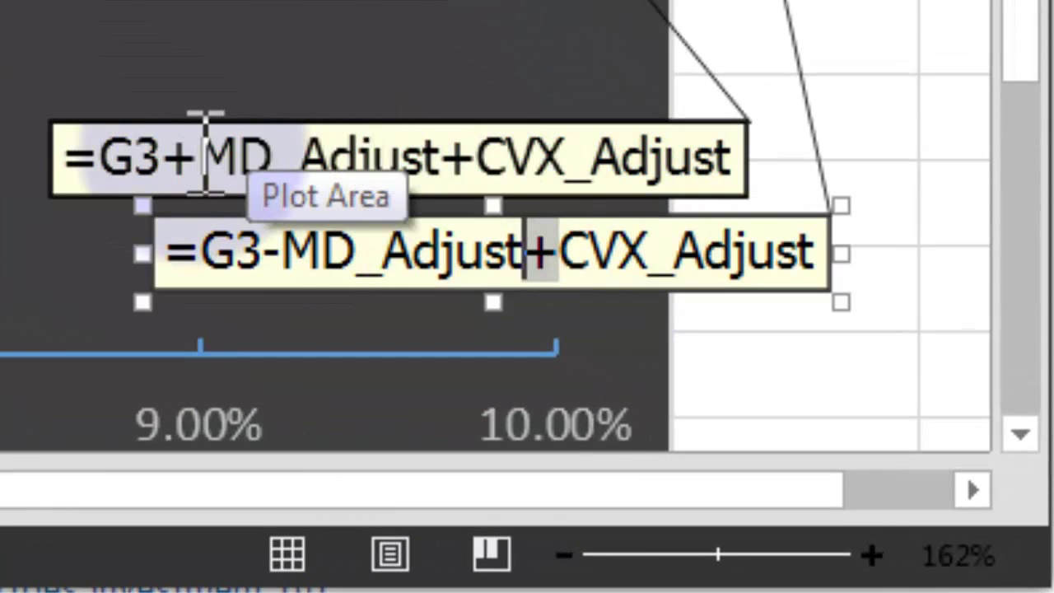
drag(197, 156, 163, 156)
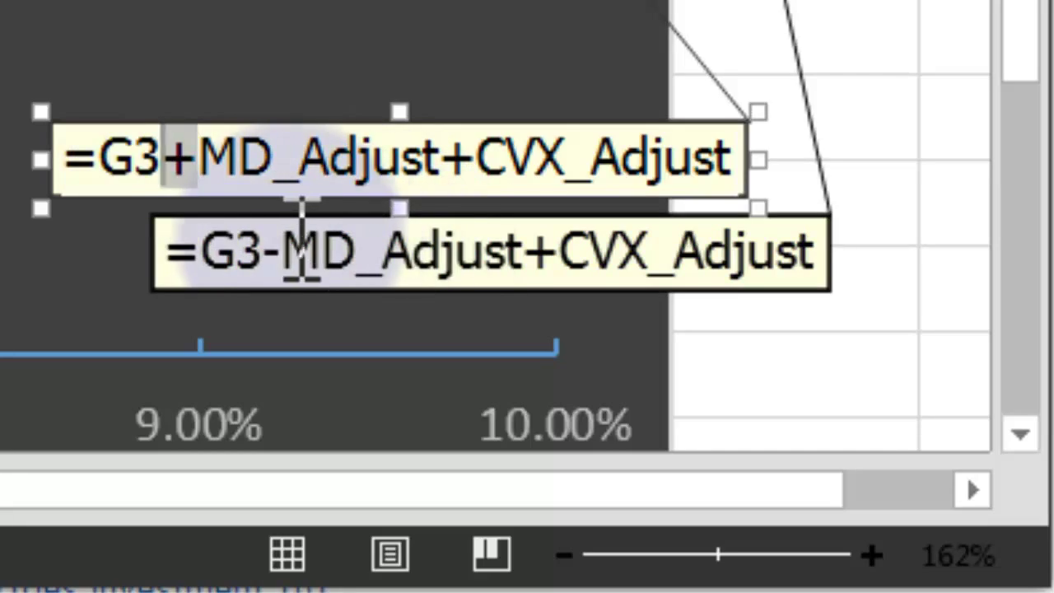
drag(284, 251, 270, 251)
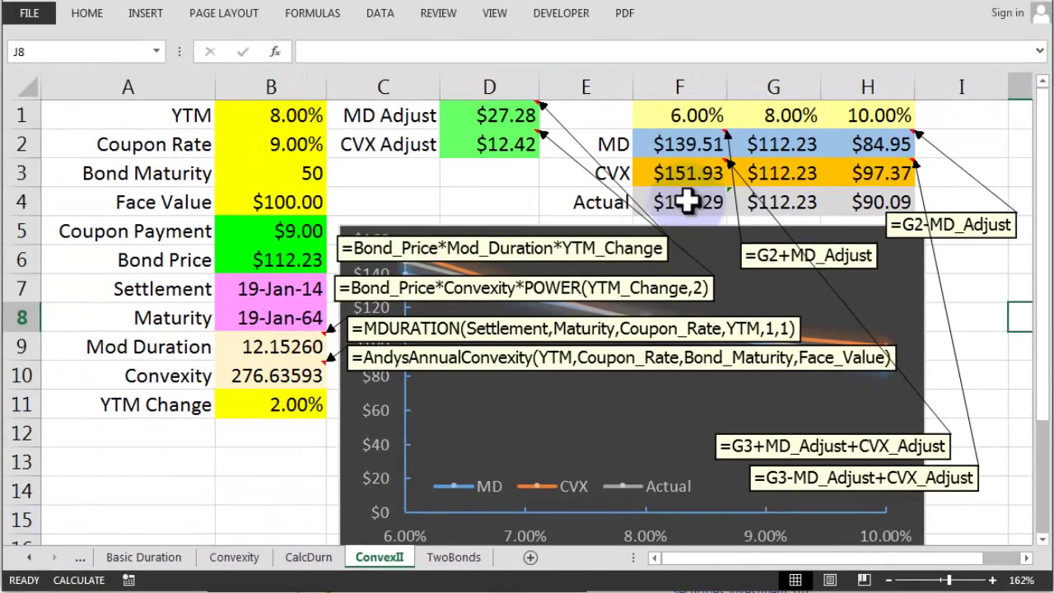
Add a formula comment to the actual price in F4 and place it below the YTM Change row
click(687, 201)
key(ctrl+shift+f)
drag(753, 176, 234, 436)
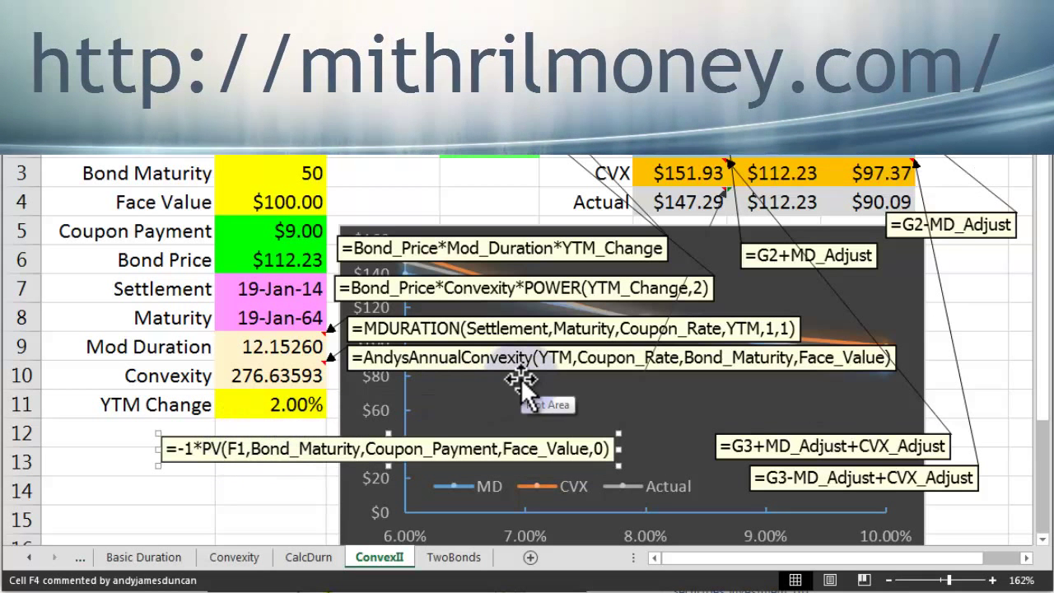